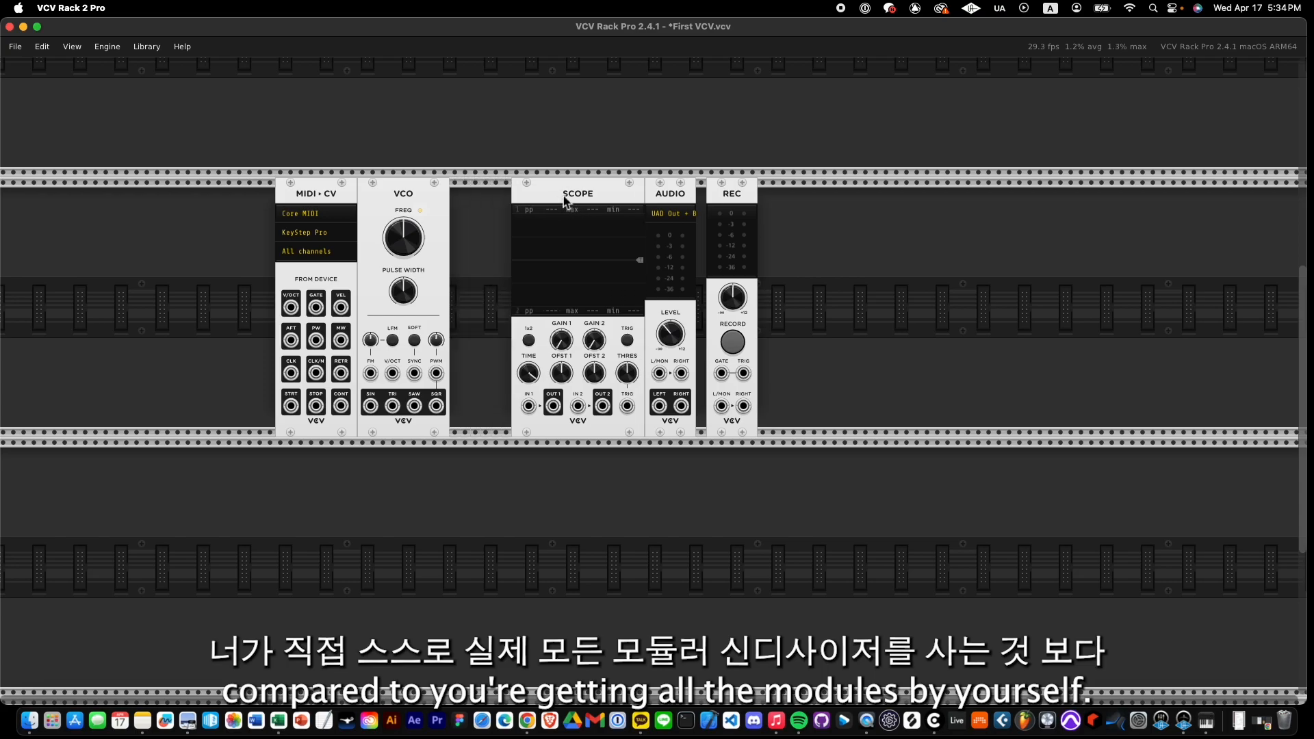
Delete the Recorder module and spread the Audio, Scope and VCO modules apart along the rack row.
right_click(743, 200)
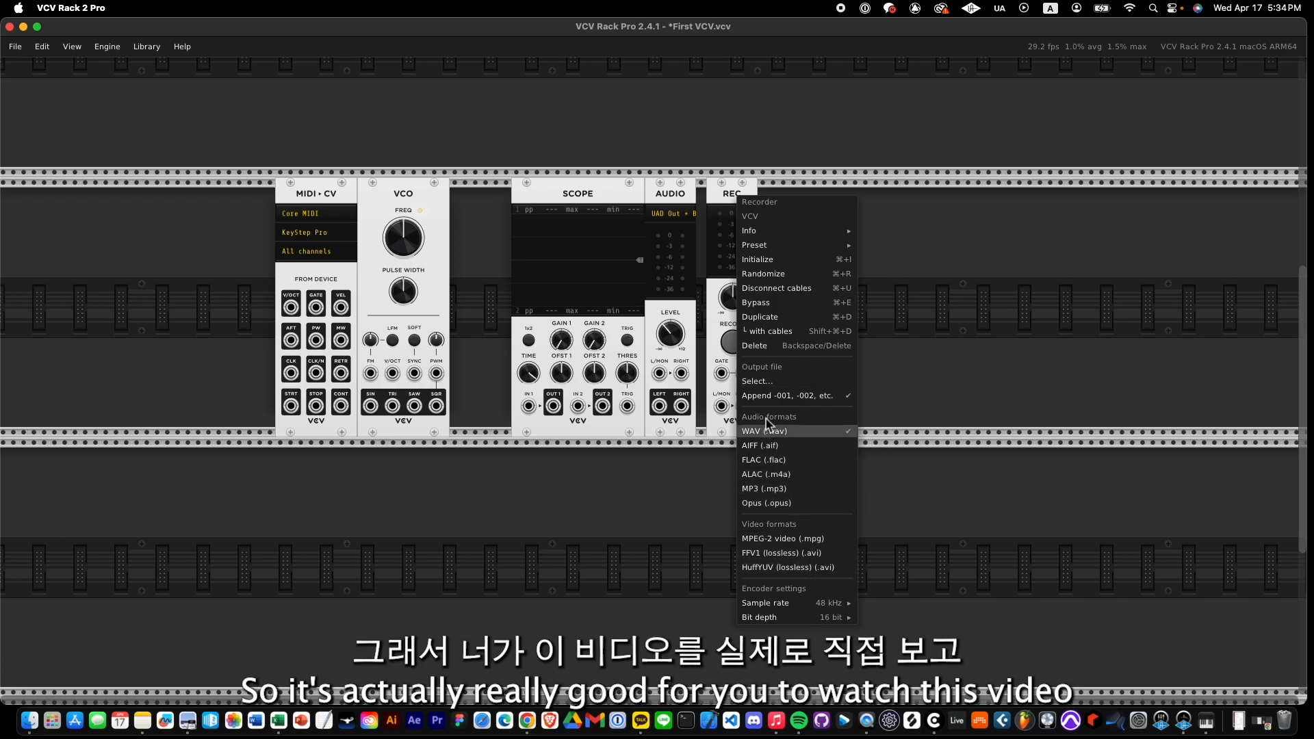
click(781, 346)
drag(672, 191, 753, 193)
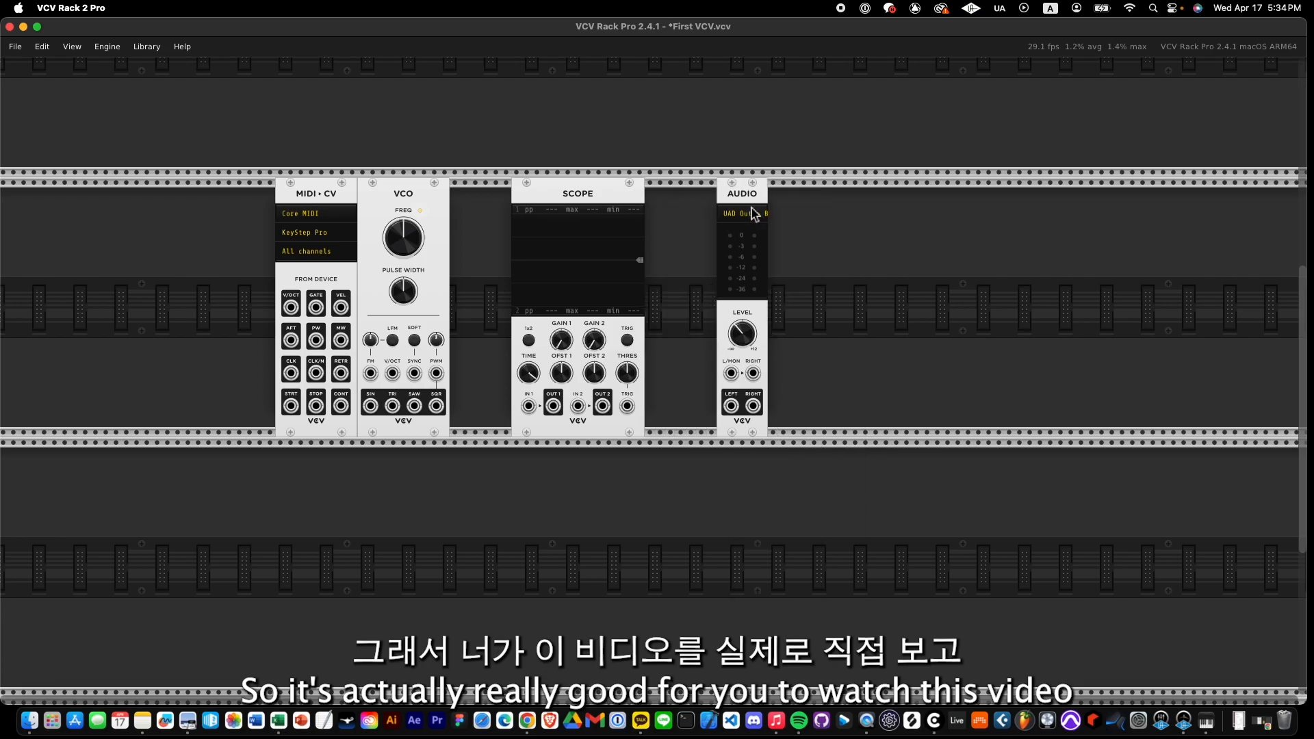
drag(572, 200, 640, 210)
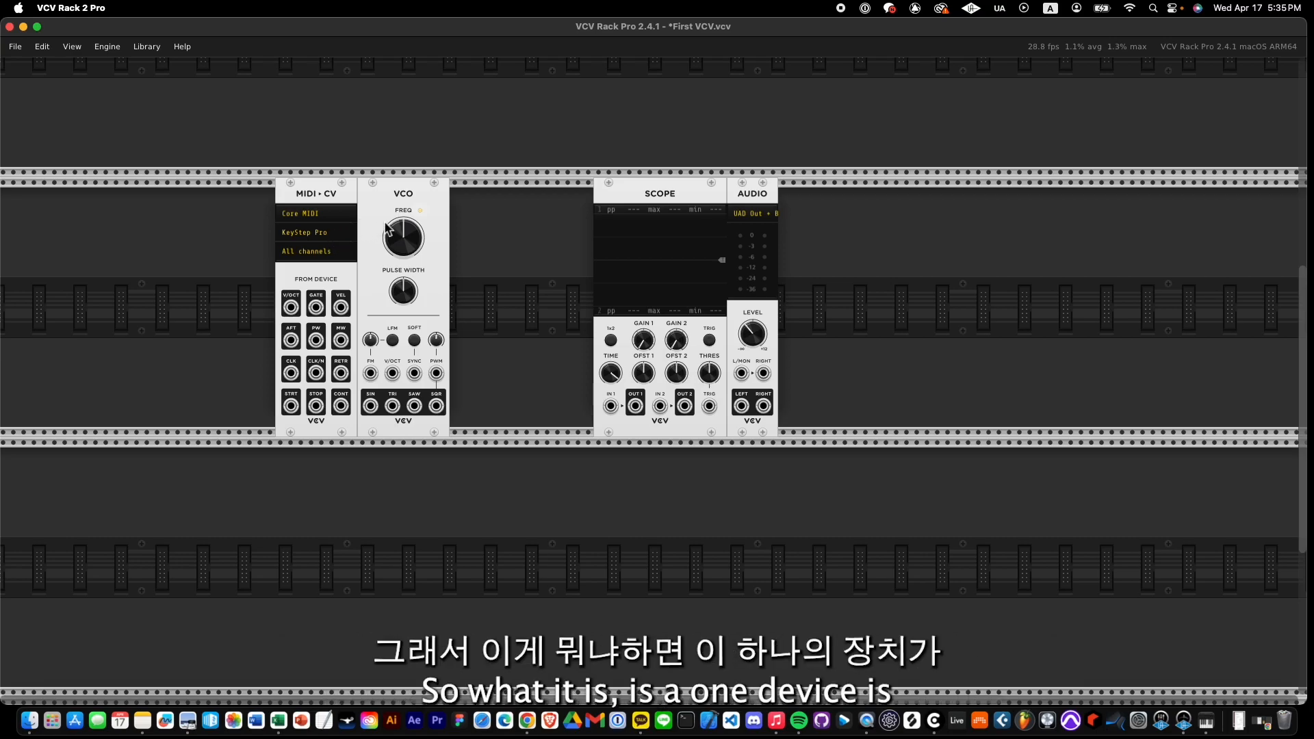
drag(400, 204, 472, 204)
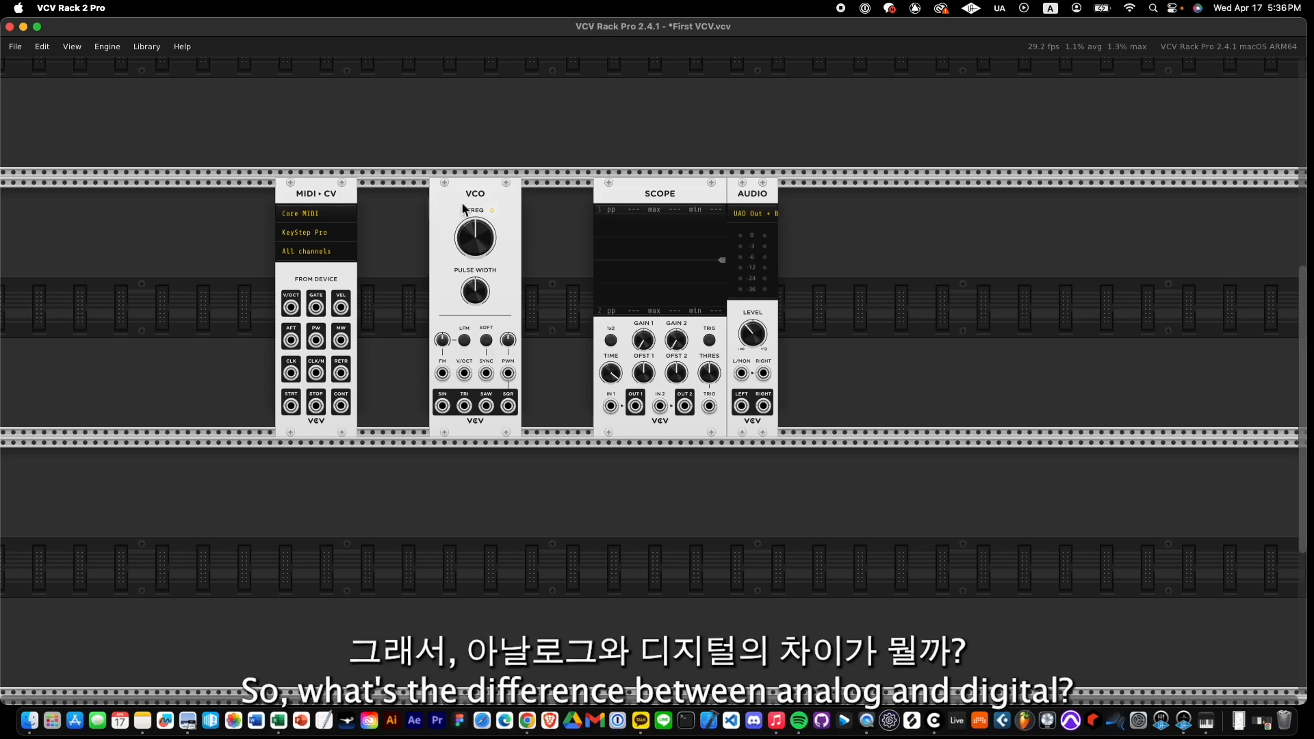
mouse_move(472, 207)
mouse_down()
mouse_move(442, 207)
mouse_move(493, 211)
mouse_move(471, 215)
mouse_up()
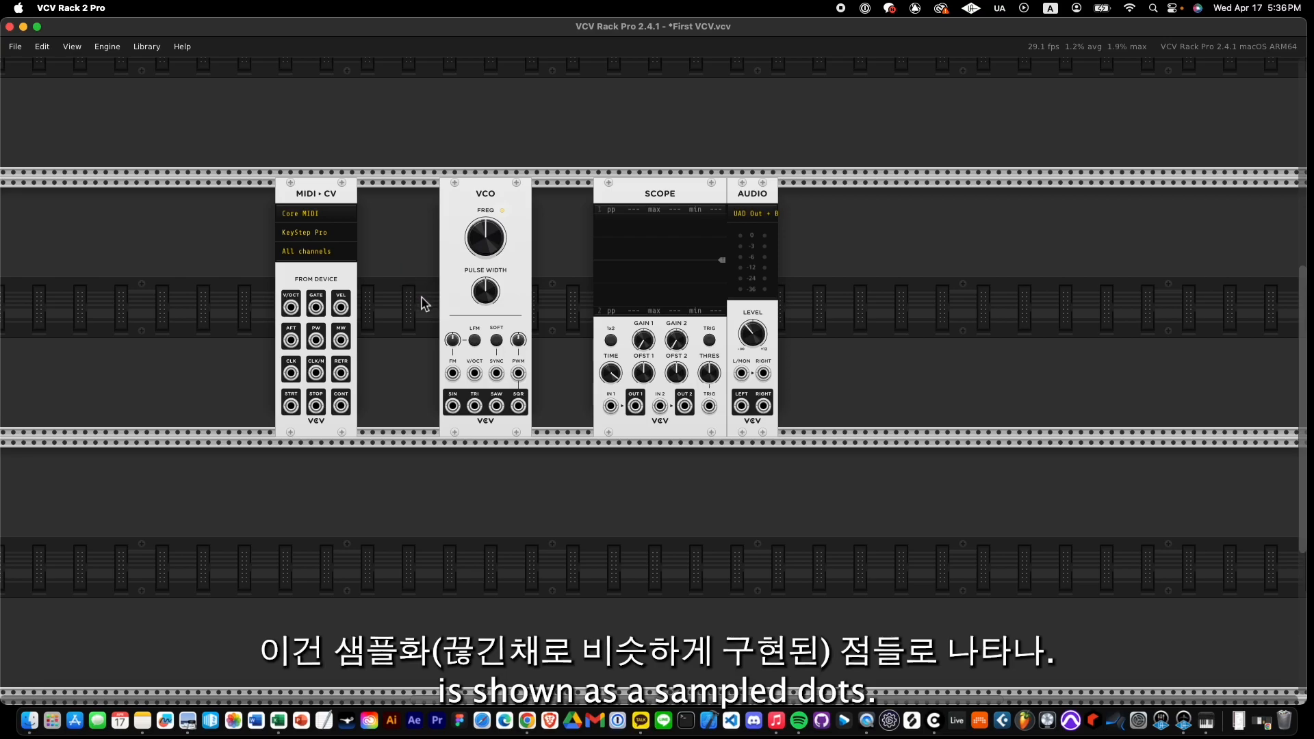
Patch the VCO's sine output into Scope input 1 and adjust the Scope's time to show more wave cycles.
mouse_move(453, 406)
mouse_down()
mouse_move(485, 425)
mouse_move(611, 406)
mouse_move(611, 363)
mouse_up()
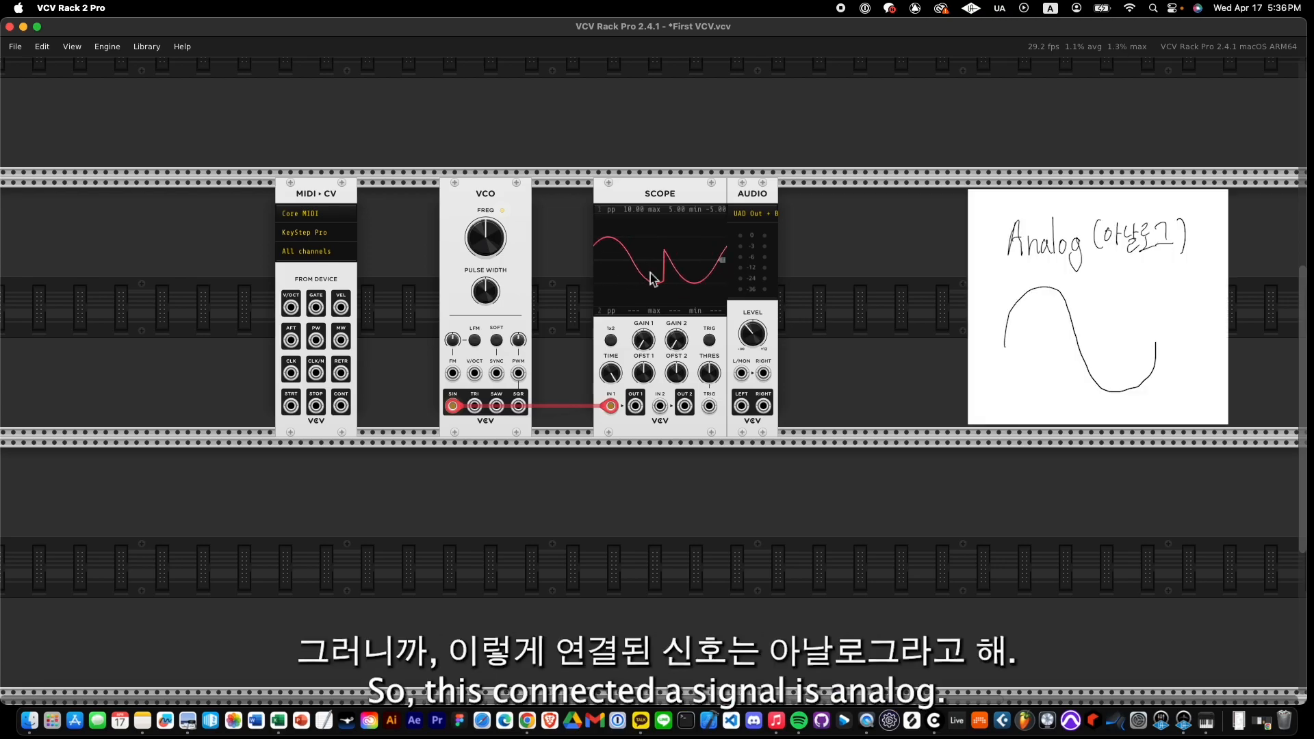
drag(611, 373, 604, 377)
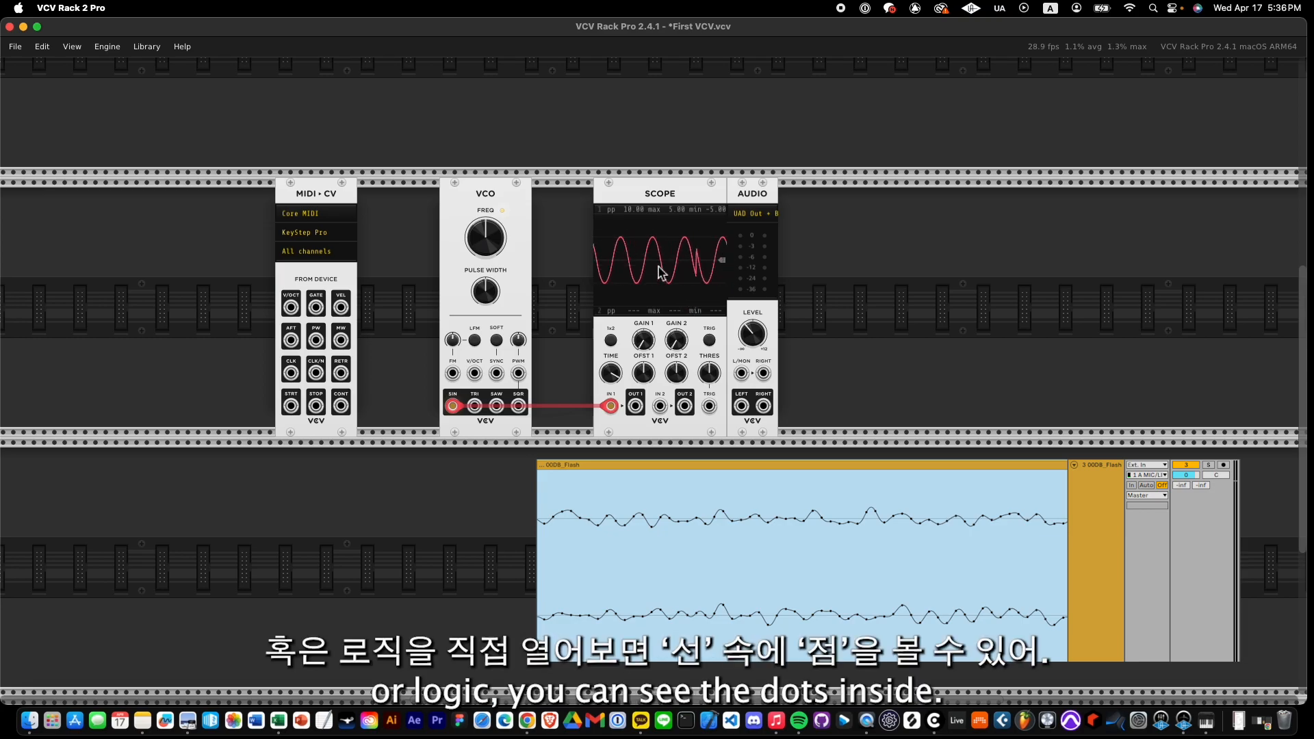
Replace the sine cable at Scope input 1 with one from the MIDI-CV gate output, and place the Scope directly beside the VCO.
mouse_move(610, 406)
mouse_down()
mouse_move(602, 440)
mouse_move(577, 430)
mouse_up()
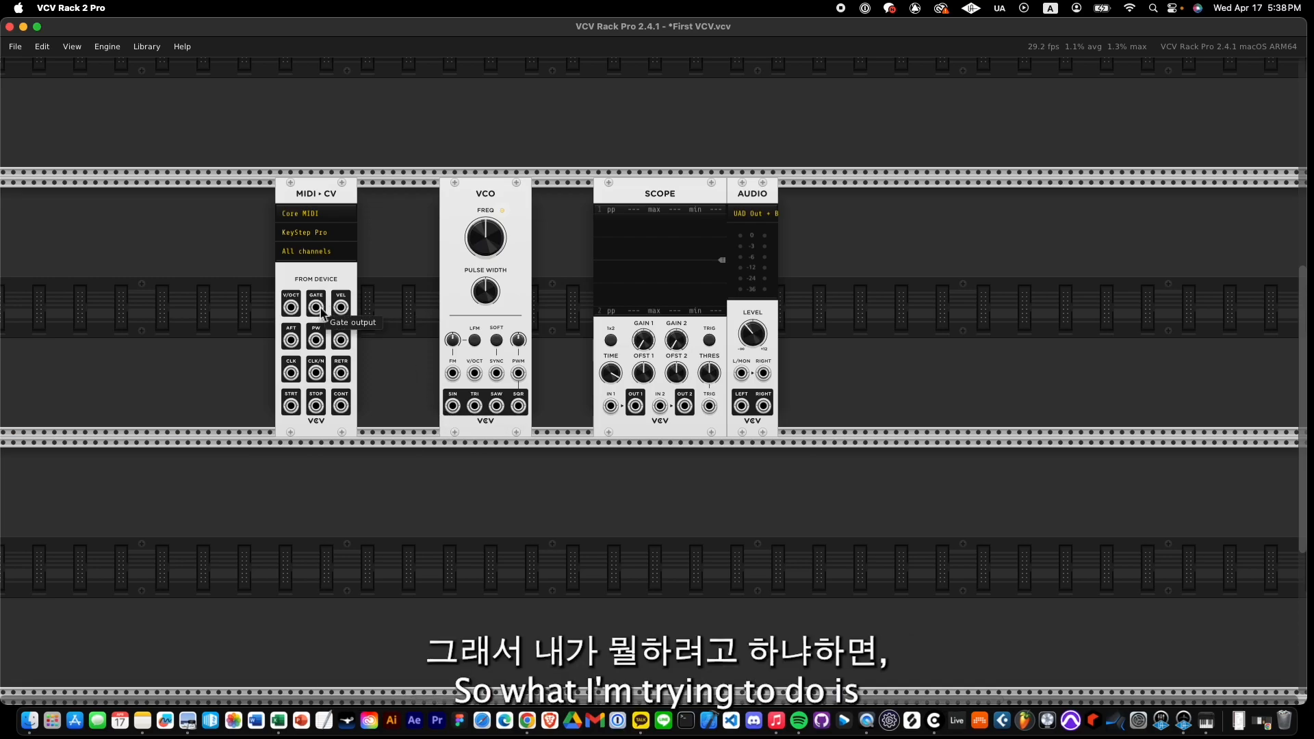
mouse_move(322, 312)
mouse_down()
mouse_move(352, 307)
mouse_move(498, 342)
mouse_move(610, 406)
mouse_up()
drag(660, 201, 599, 200)
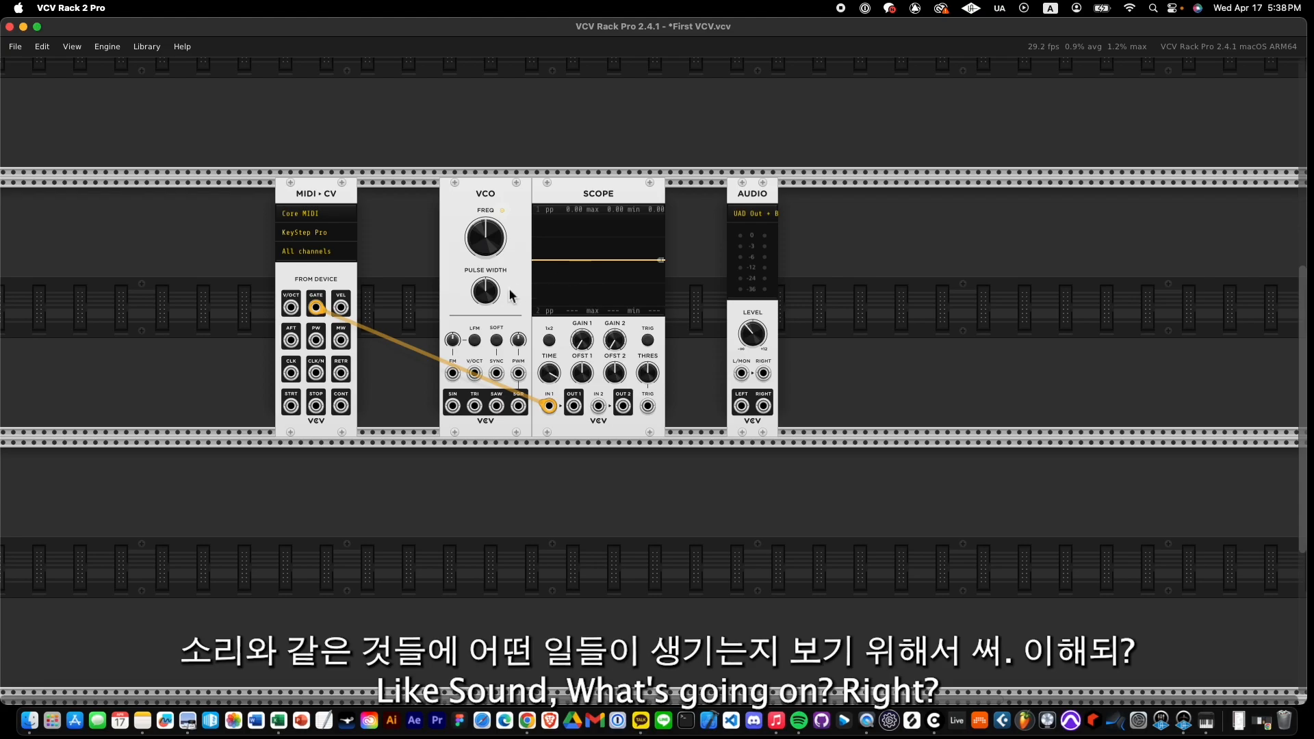
Review the MIDI-CV driver choices, and select KeyStep Pro as the MIDI device with All channels.
click(315, 217)
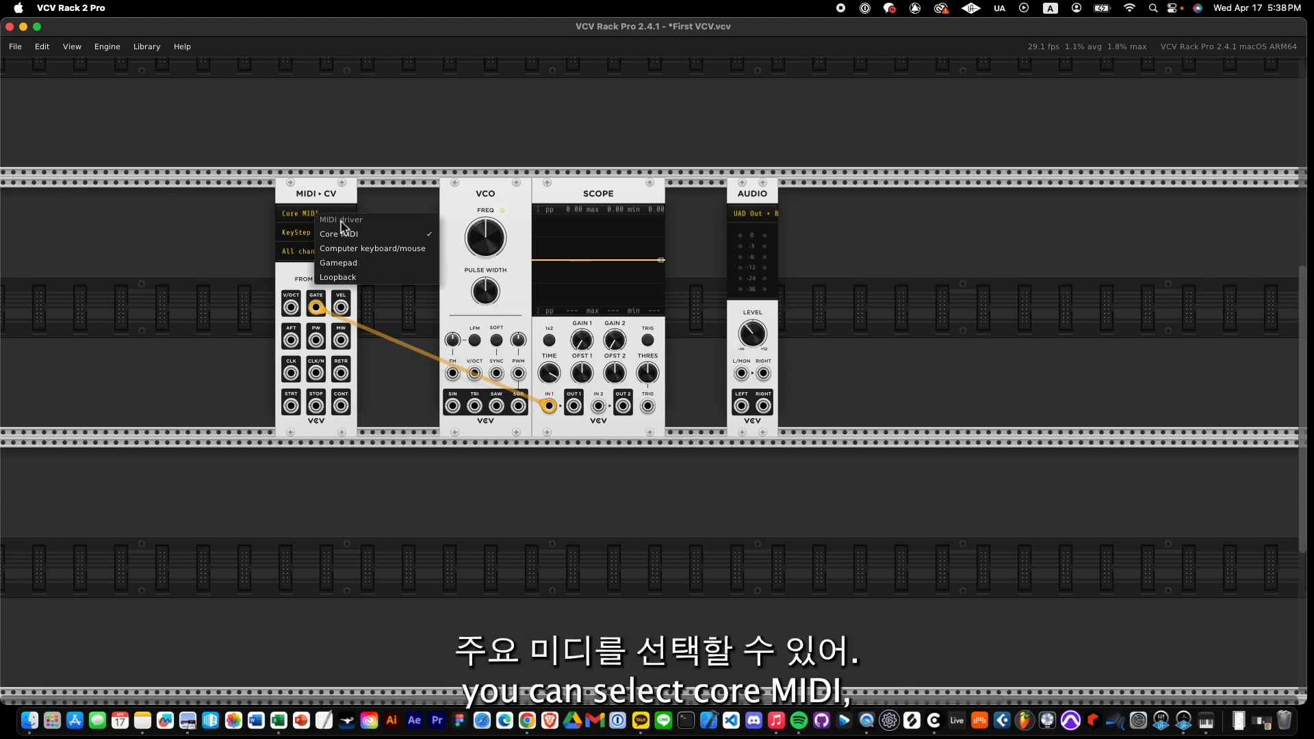
click(331, 200)
click(320, 233)
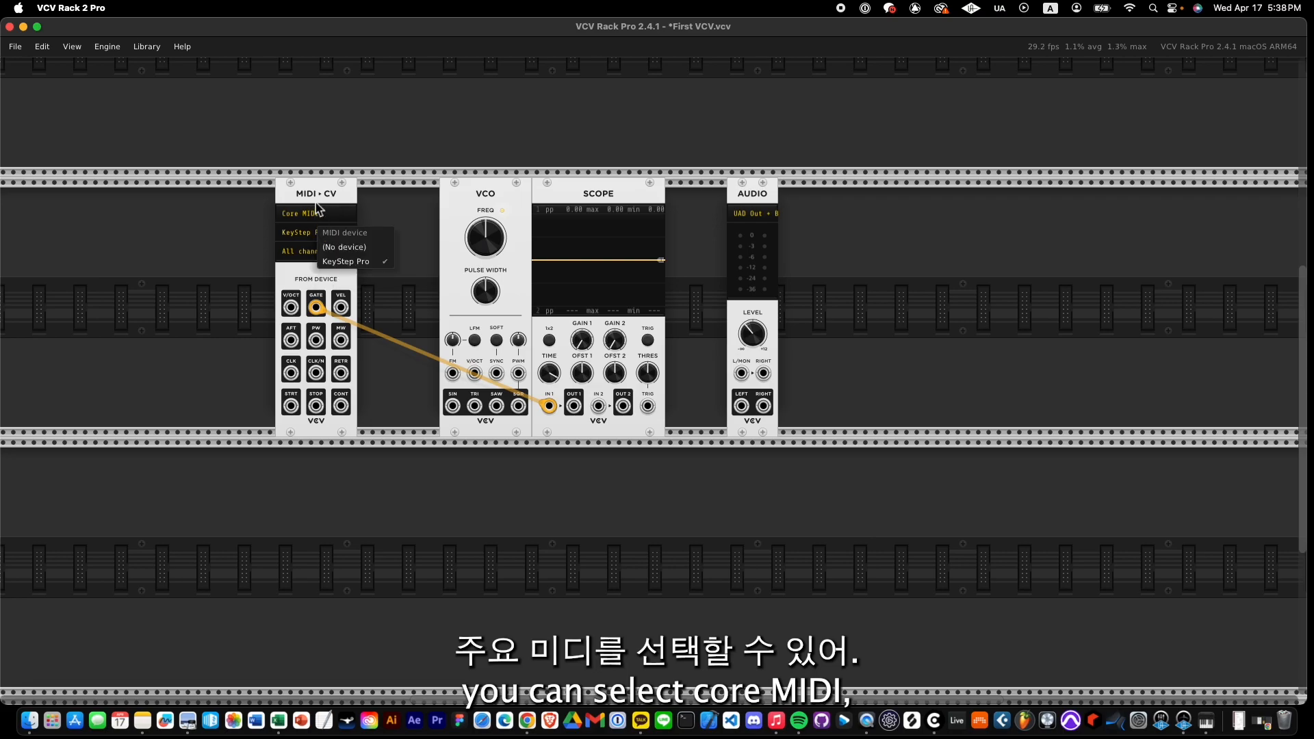
click(322, 211)
click(300, 237)
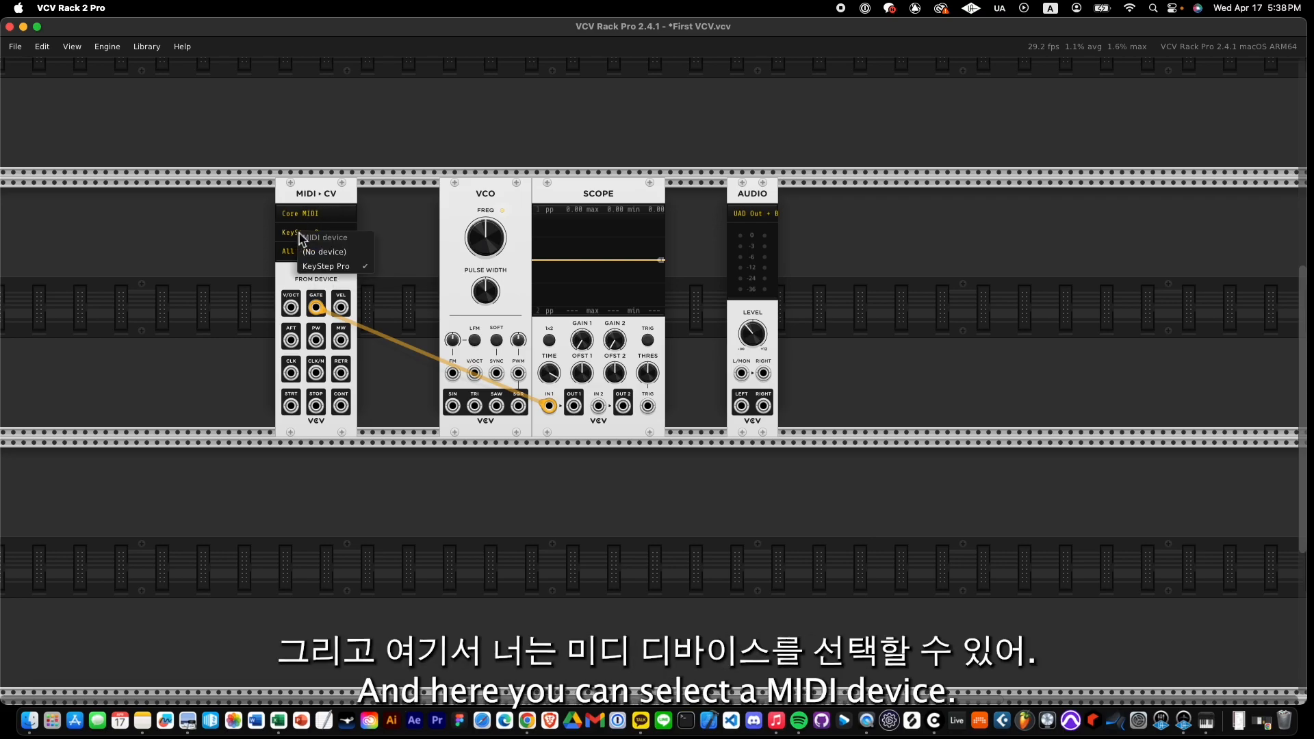
click(339, 271)
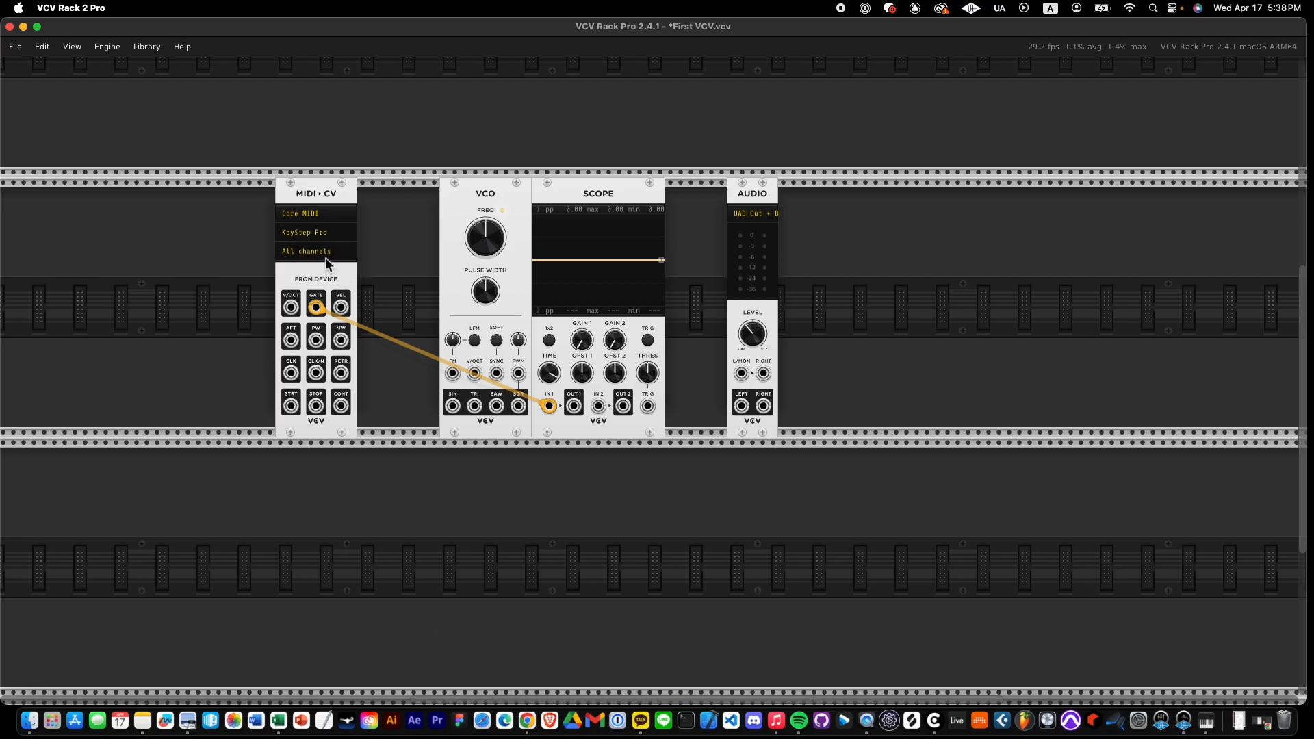
click(327, 256)
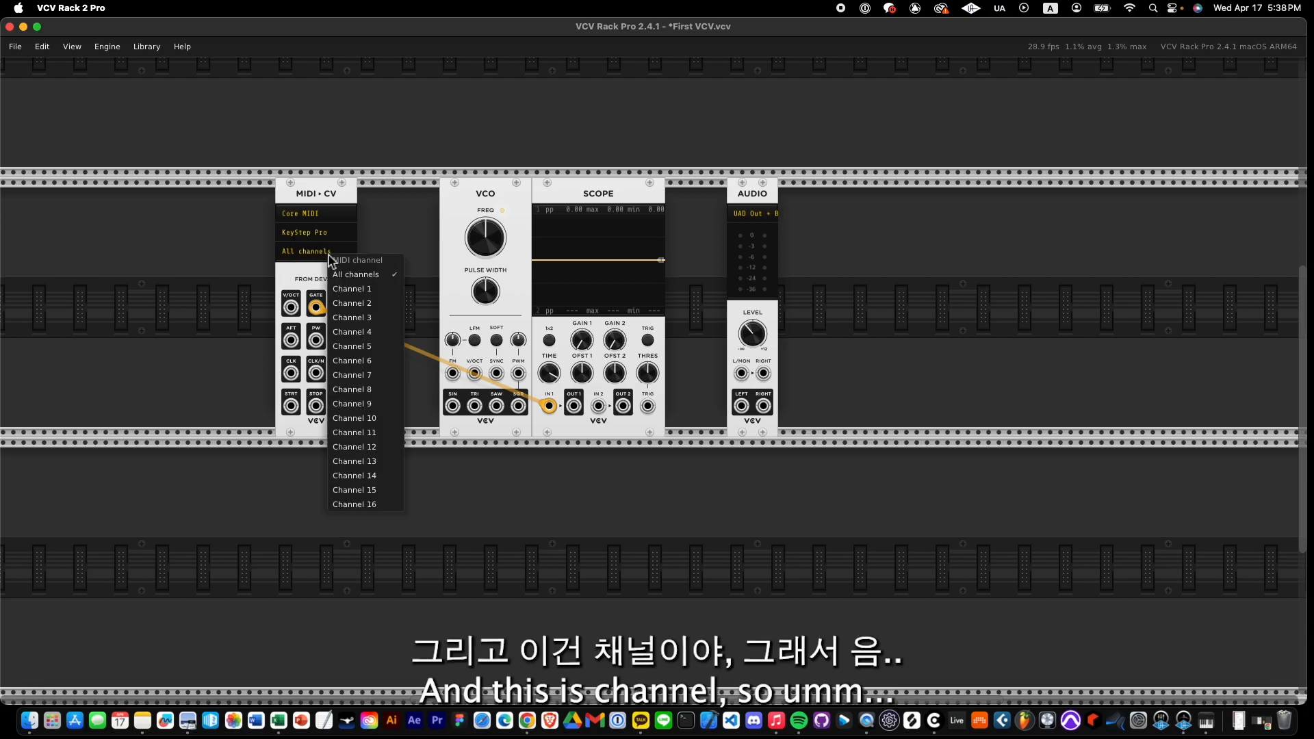
click(375, 276)
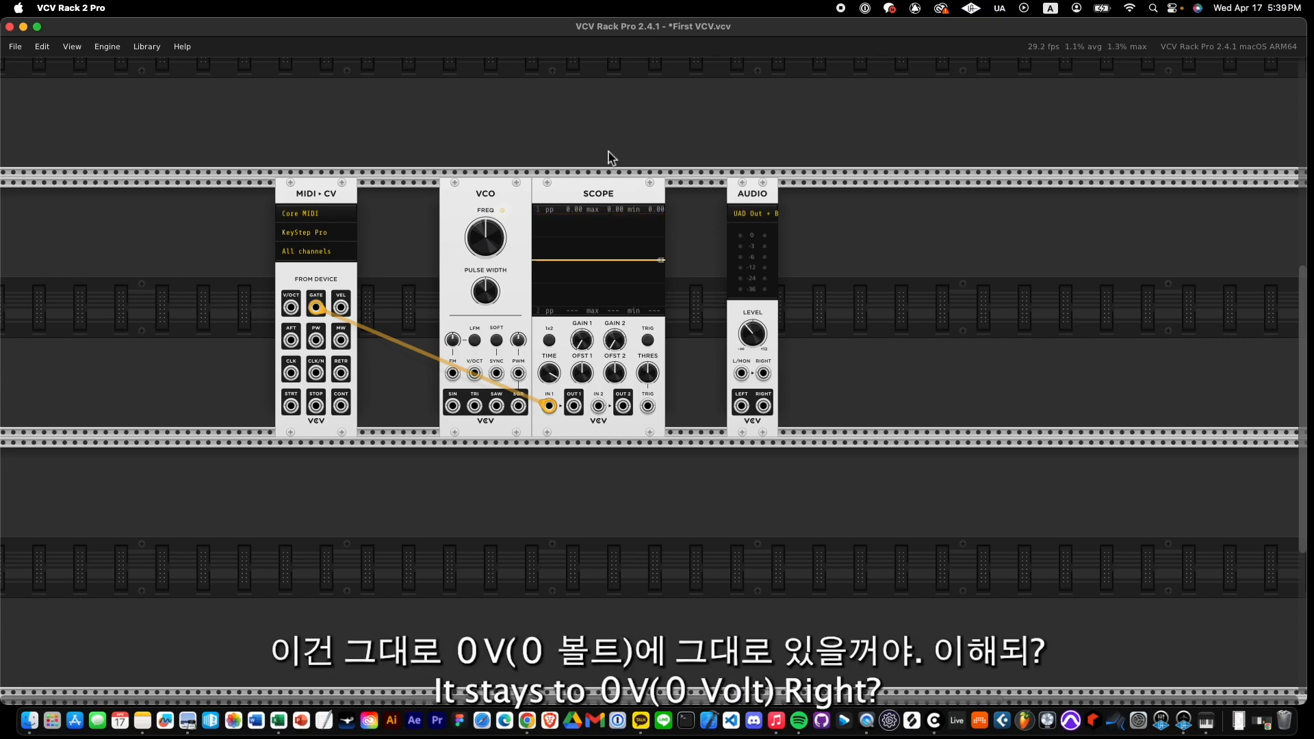
Swap the gate cable at Scope input 1 for the MIDI-CV V/OCT output and patch the gate output into Scope input 2.
mouse_move(550, 410)
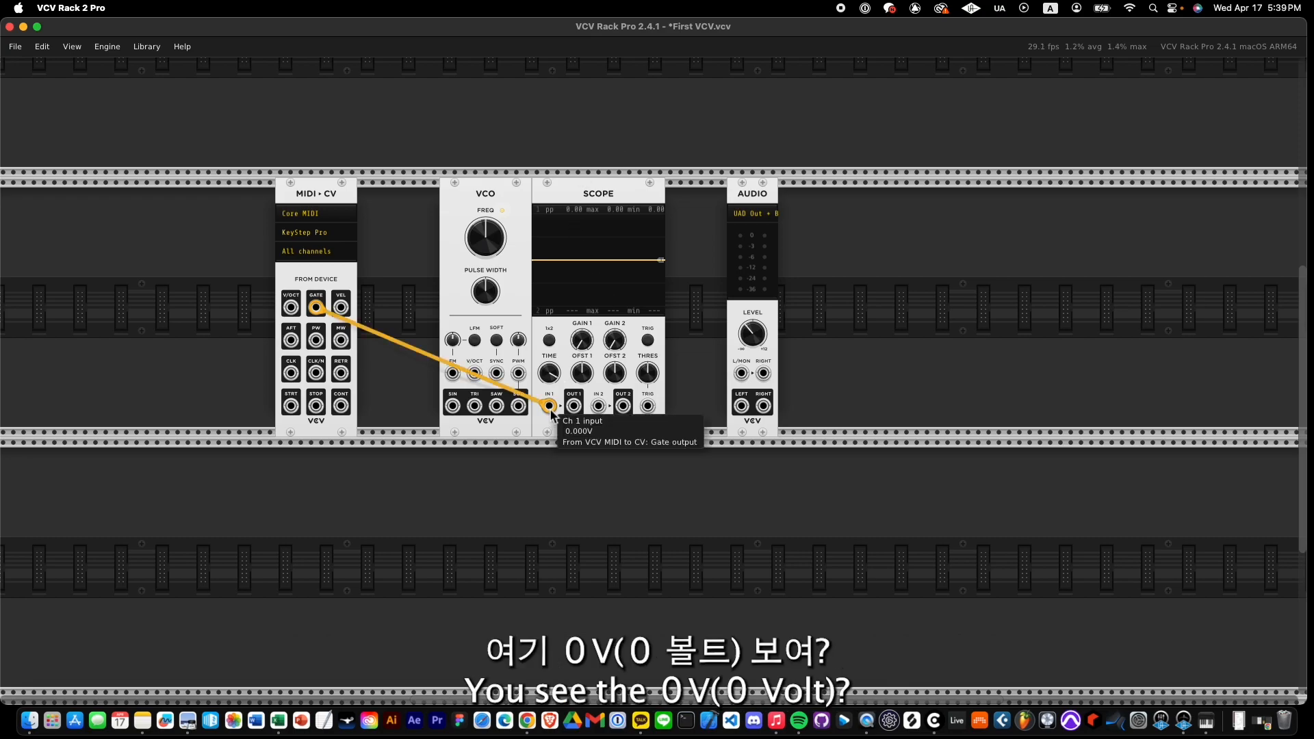
mouse_move(323, 313)
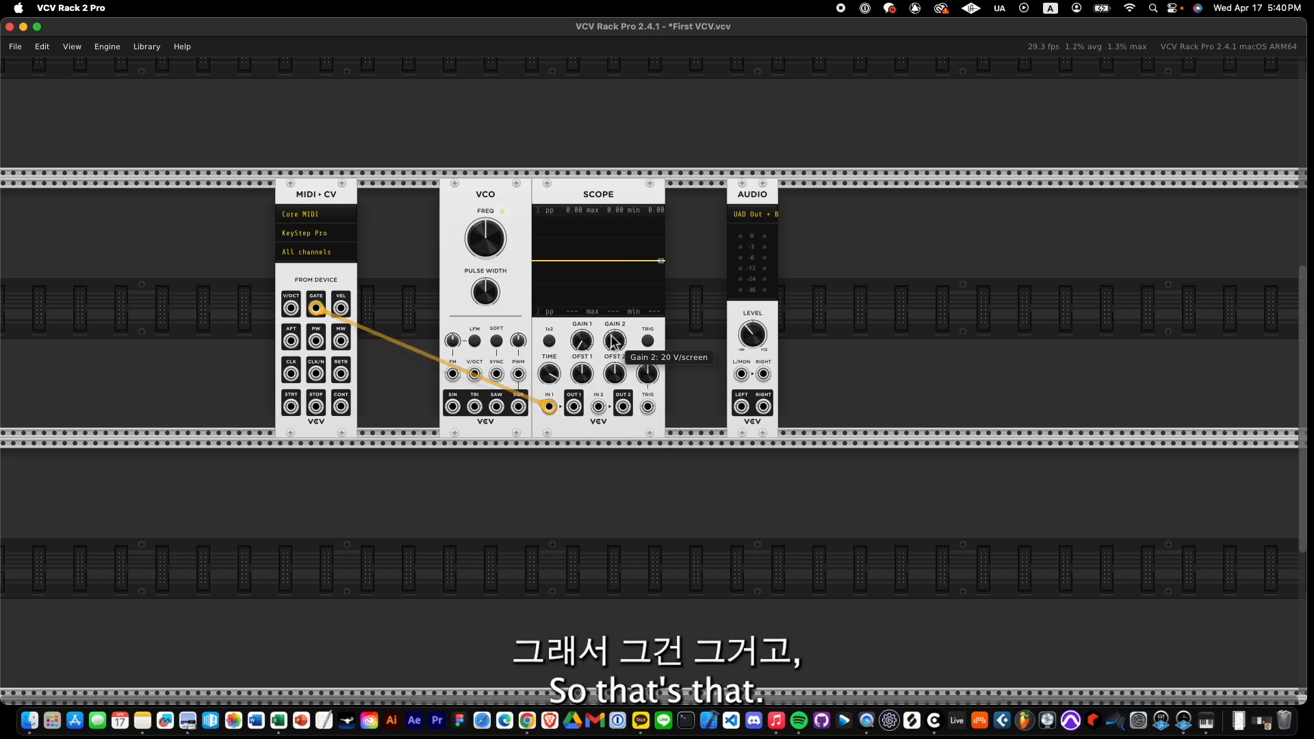
drag(552, 409, 400, 438)
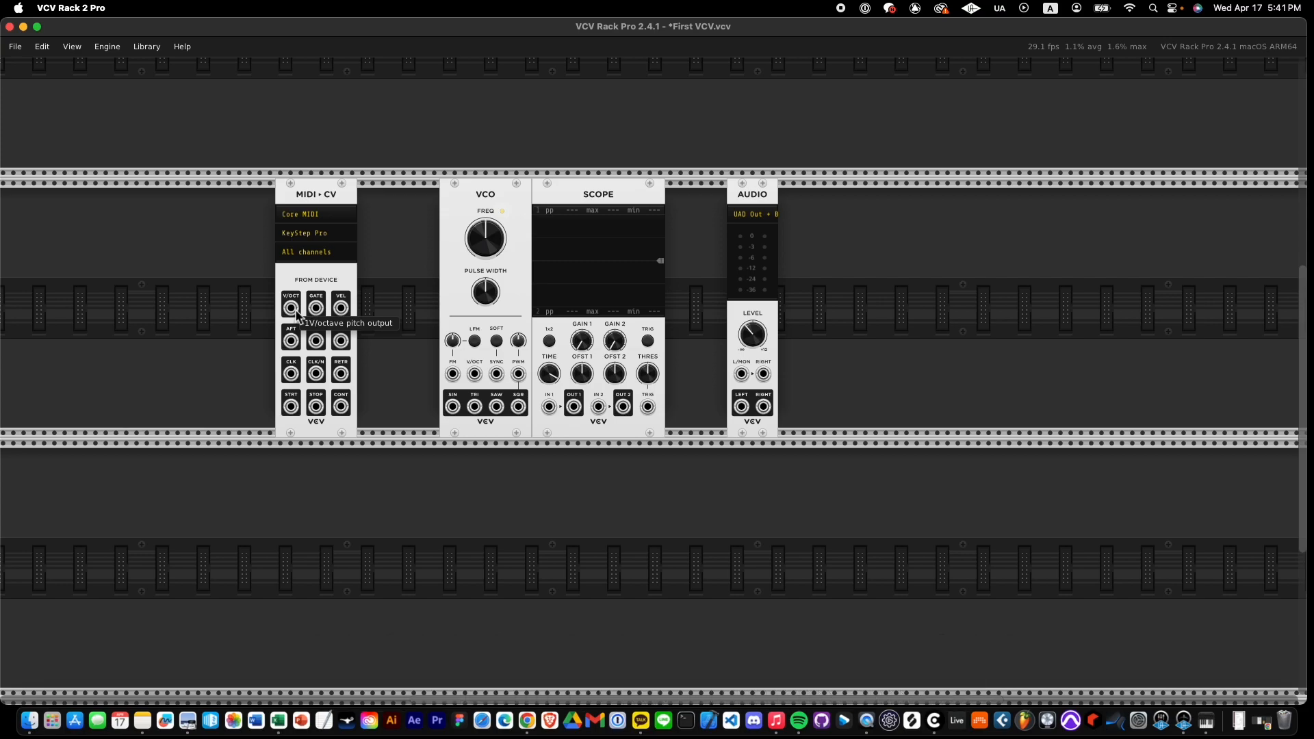
mouse_move(293, 309)
mouse_down()
mouse_move(414, 379)
mouse_move(558, 403)
mouse_up()
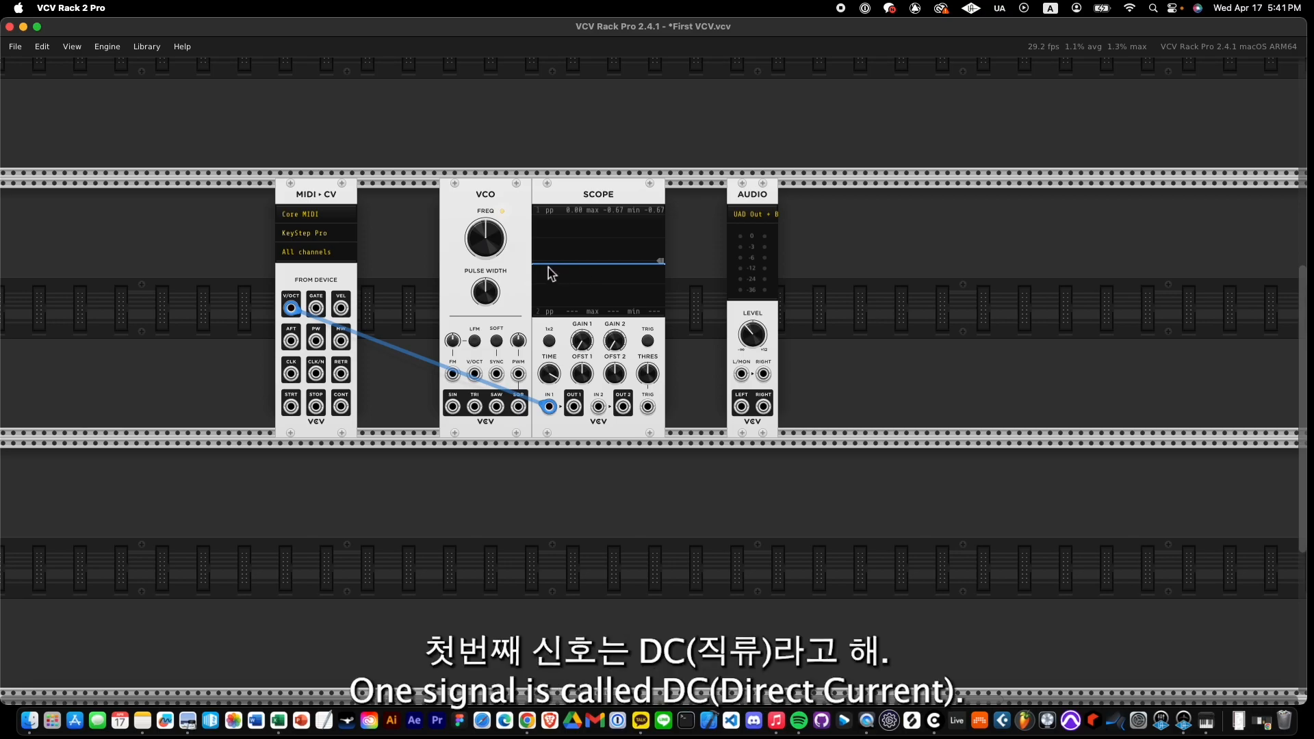
drag(316, 307, 599, 406)
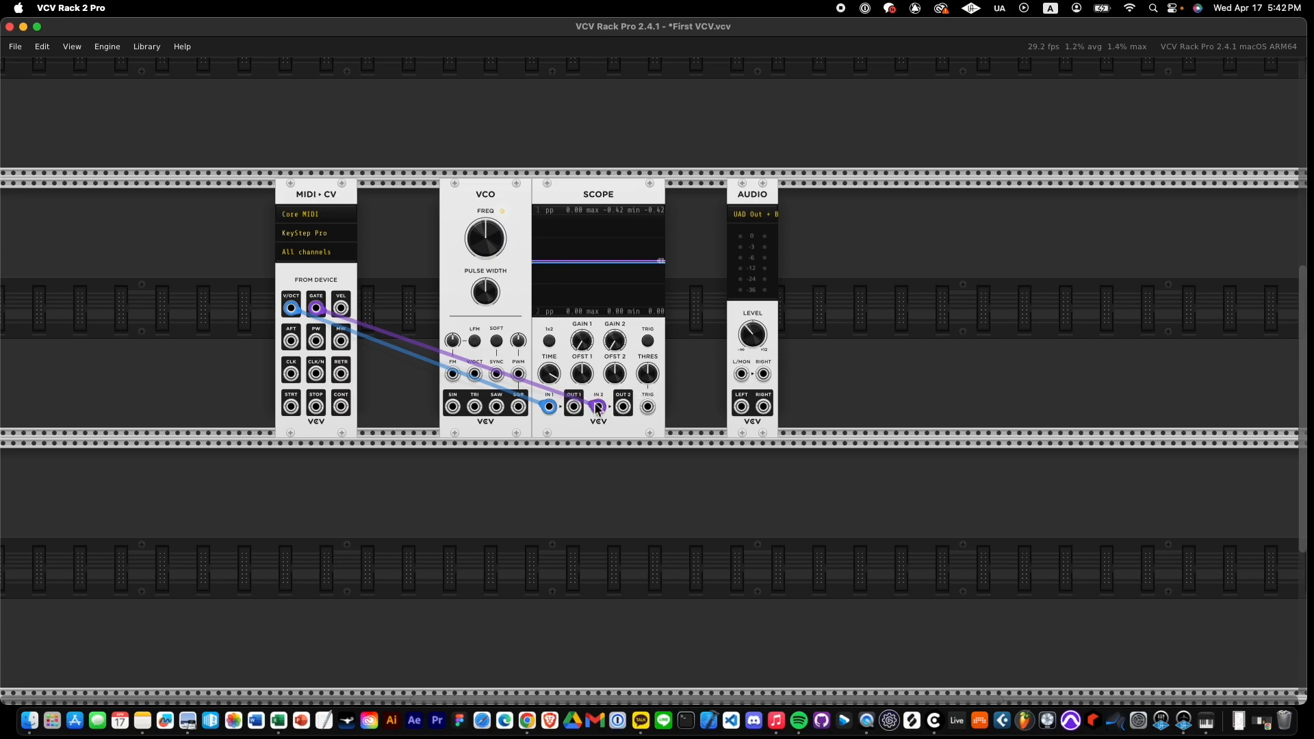
Unplug both MIDI-CV cables from the Scope, and compare the VCO sine on input 2 with the gate output on input 1.
drag(598, 407, 568, 468)
mouse_move(549, 407)
mouse_down()
mouse_move(557, 455)
mouse_move(582, 446)
mouse_up()
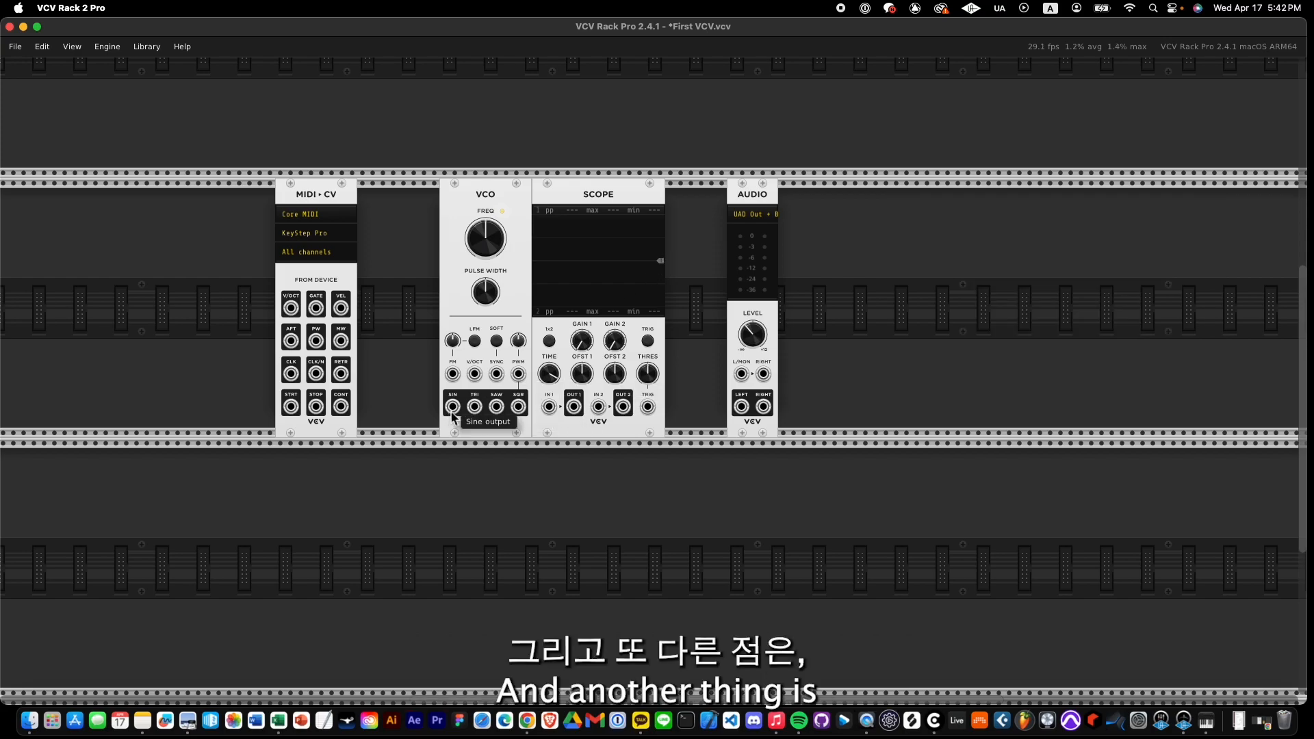
drag(451, 414, 599, 409)
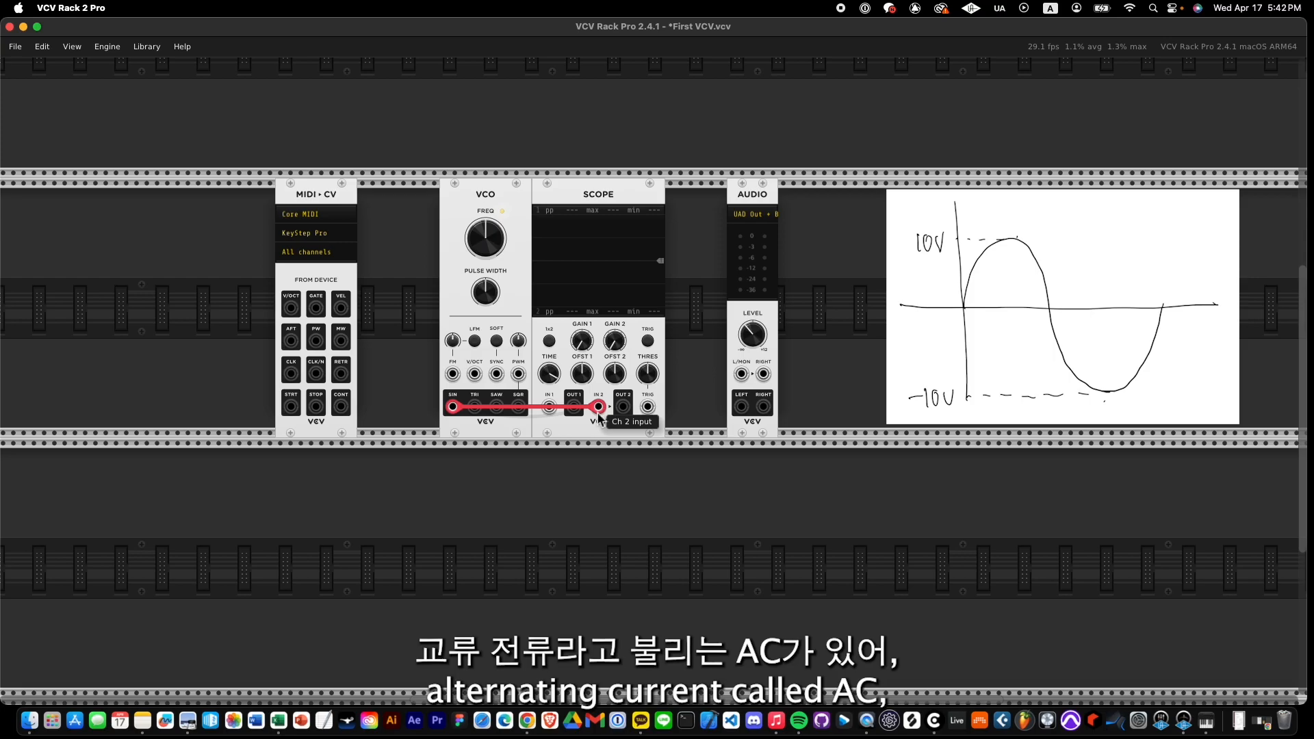
drag(600, 414, 600, 415)
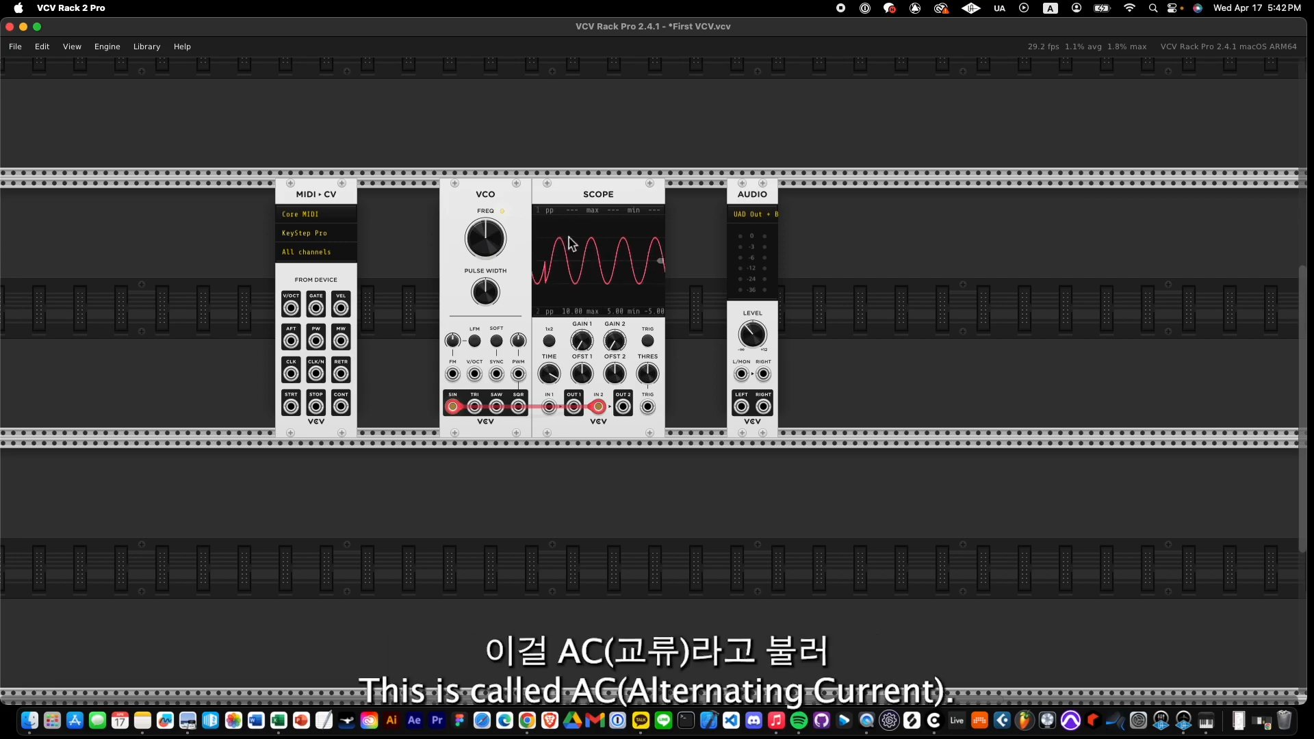
drag(316, 308, 549, 407)
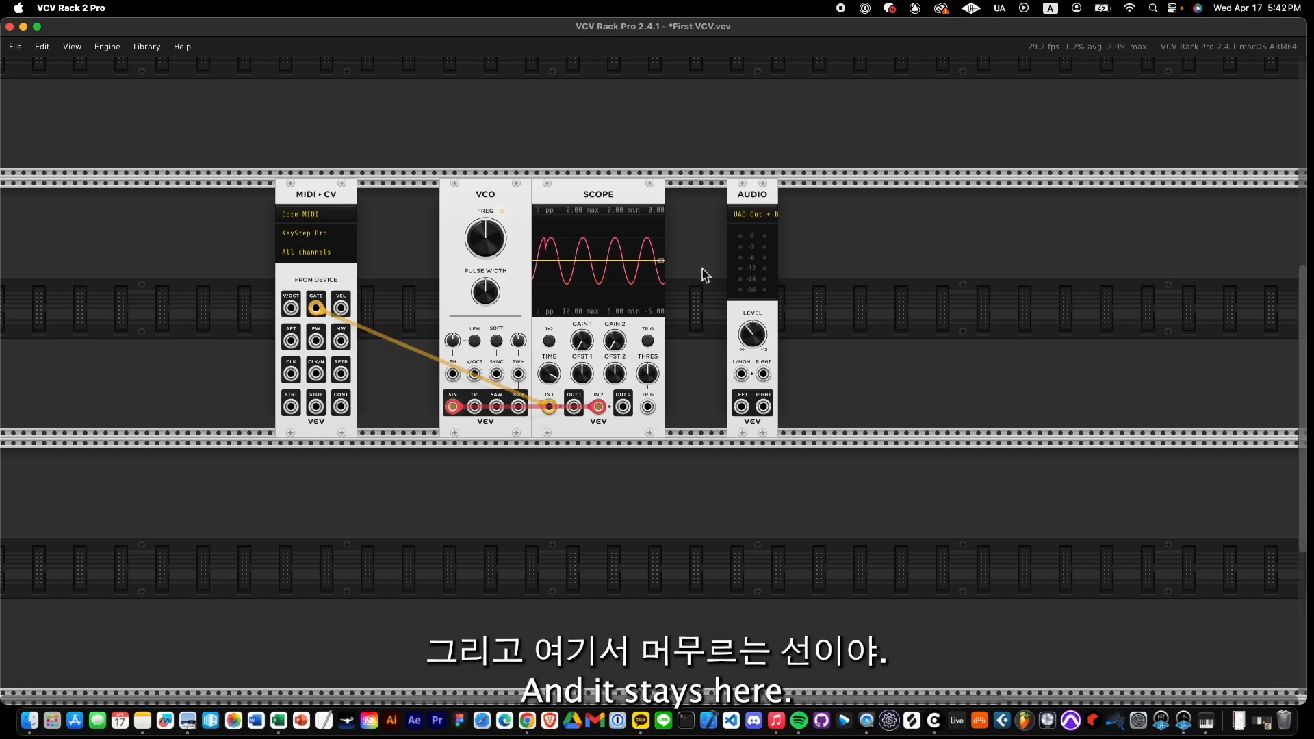
Repatch the VCO sine through Scope channel 1 into the Audio module's L/MON input, and connect the gate output to Scope input 2.
drag(599, 409, 563, 456)
drag(452, 407, 742, 374)
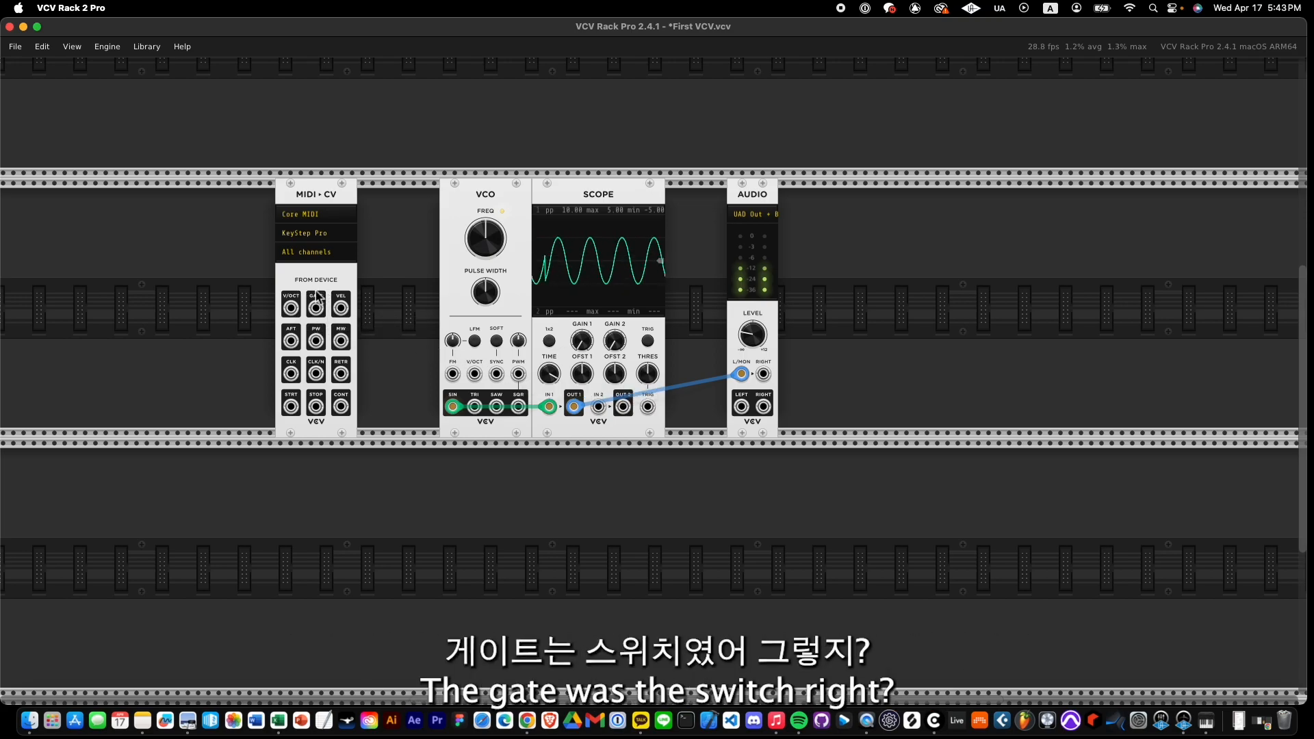
drag(315, 308, 599, 406)
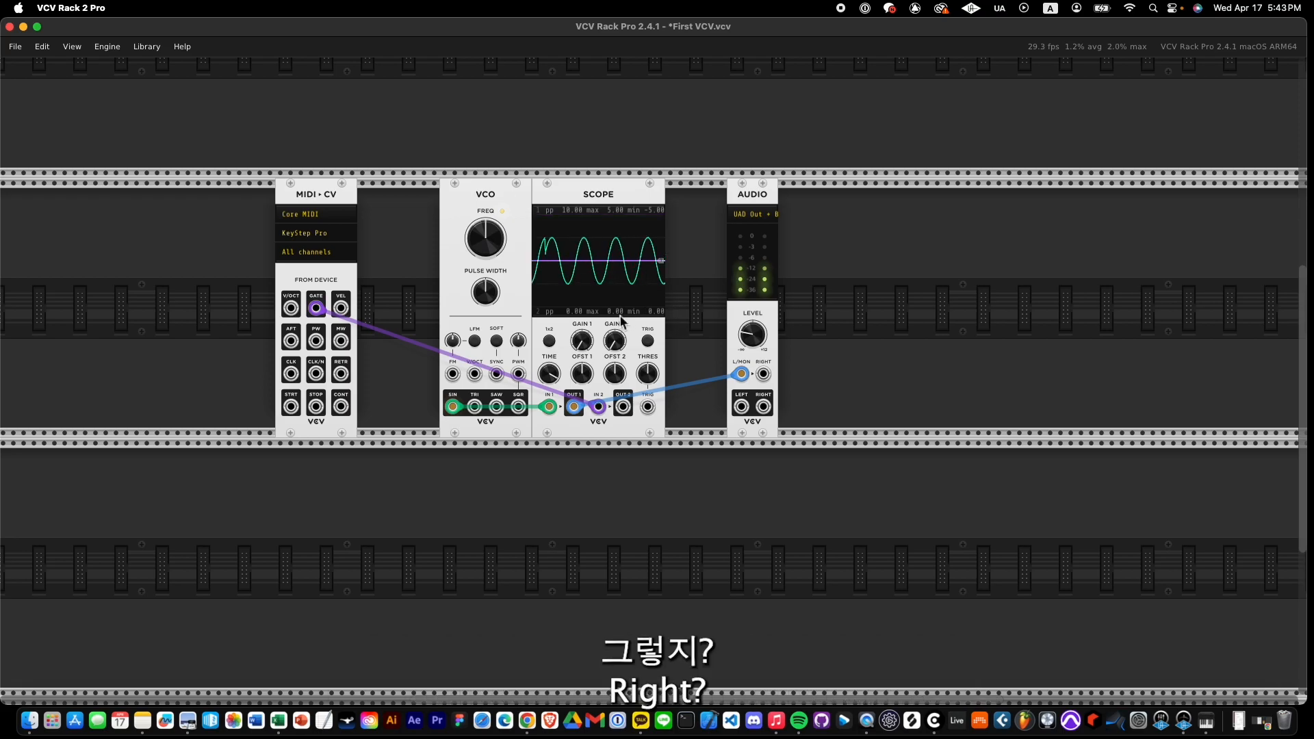
Unplug the gate and audio output cables from the Scope, and pack the VCO and Scope against the MIDI-CV module.
drag(599, 407, 411, 335)
drag(573, 407, 697, 394)
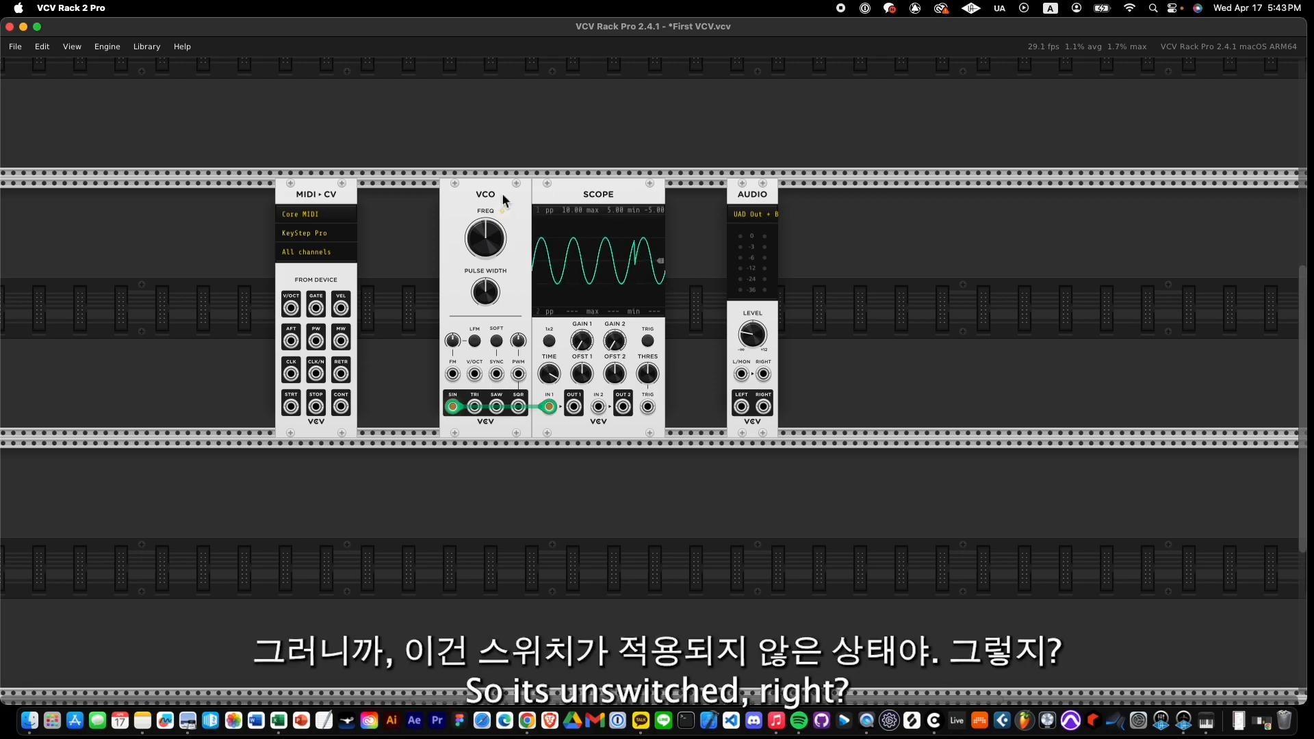
drag(502, 200, 425, 200)
drag(614, 197, 532, 202)
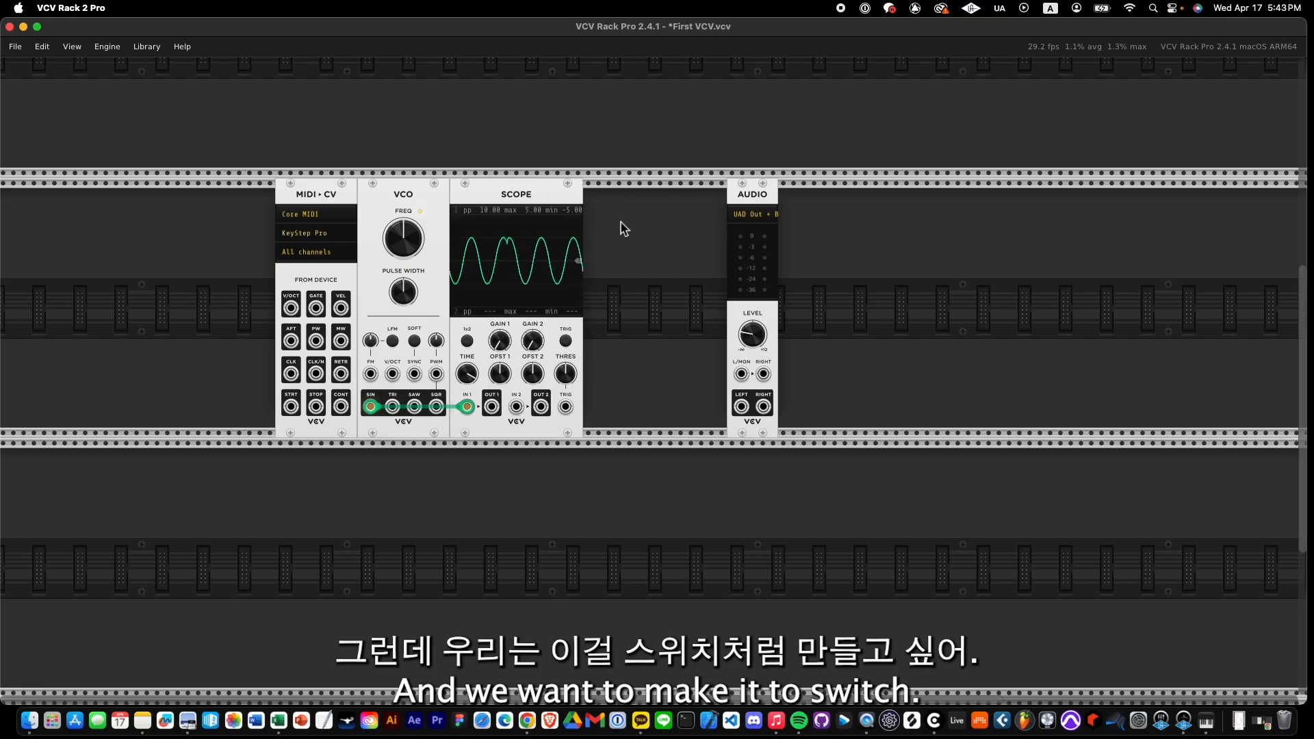
Filter the module browser by the VCV brand with an empty search, and add a VCA module between the Scope and Audio modules.
right_click(623, 221)
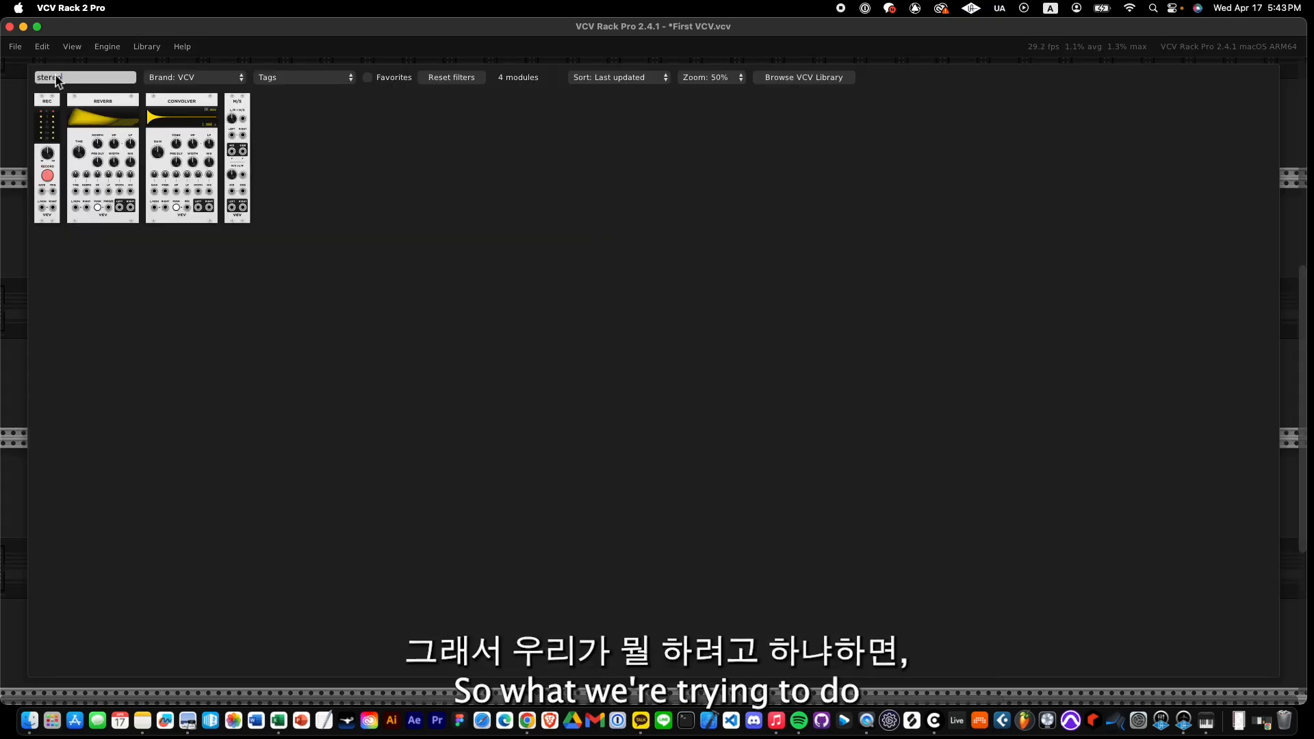
text(s)
key(BackSpace)
key(BackSpace)
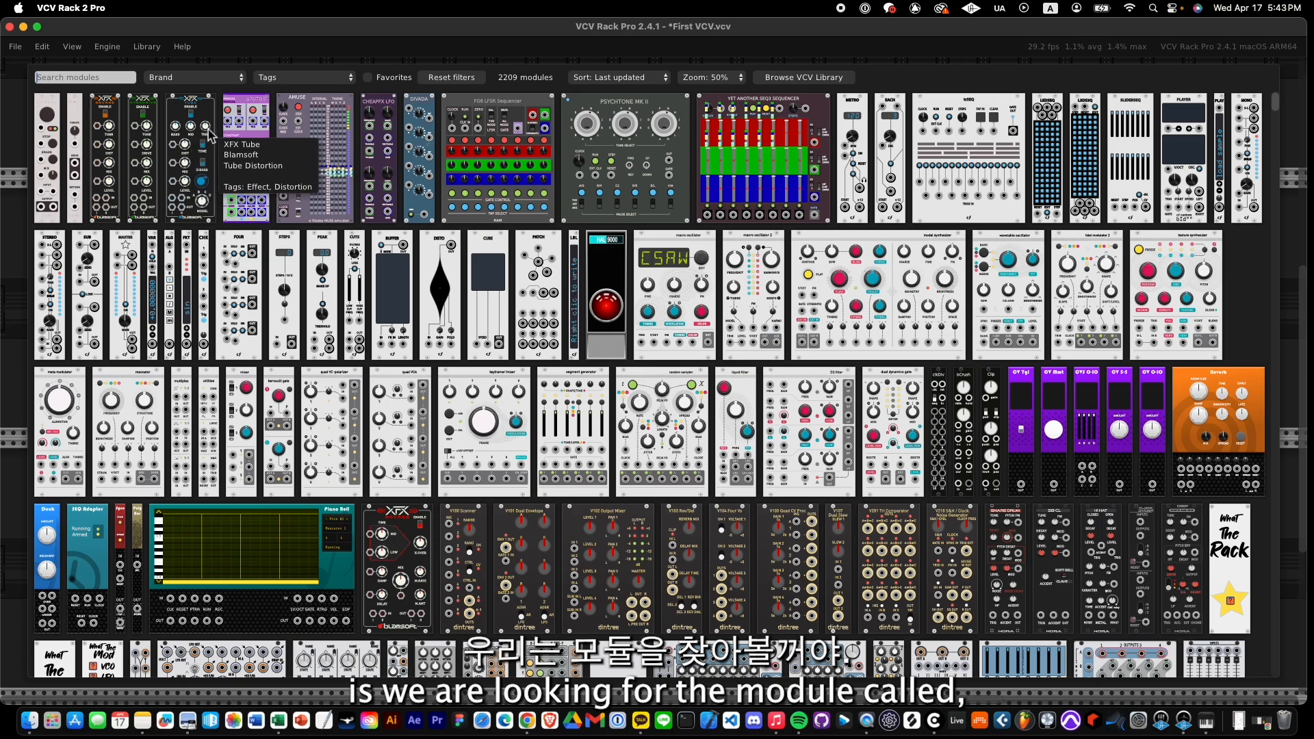
click(173, 84)
scroll(191, 245, down, 15)
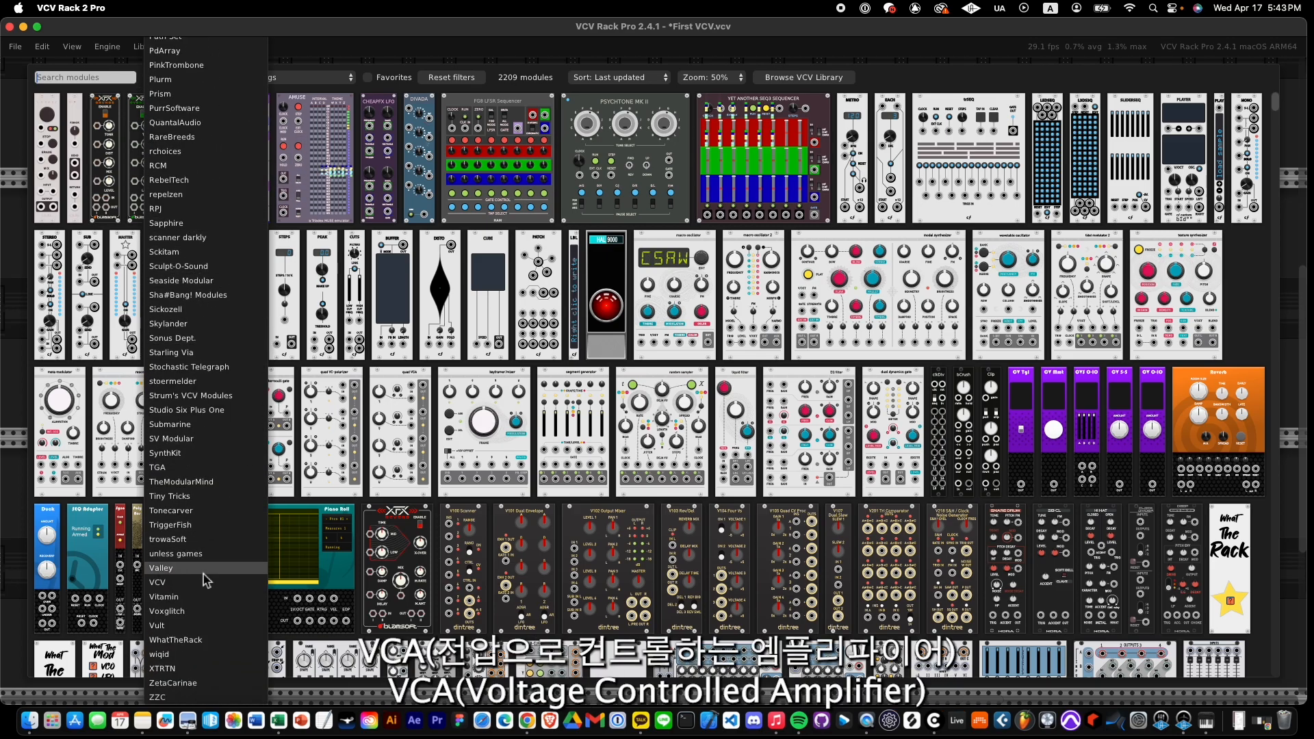
click(182, 586)
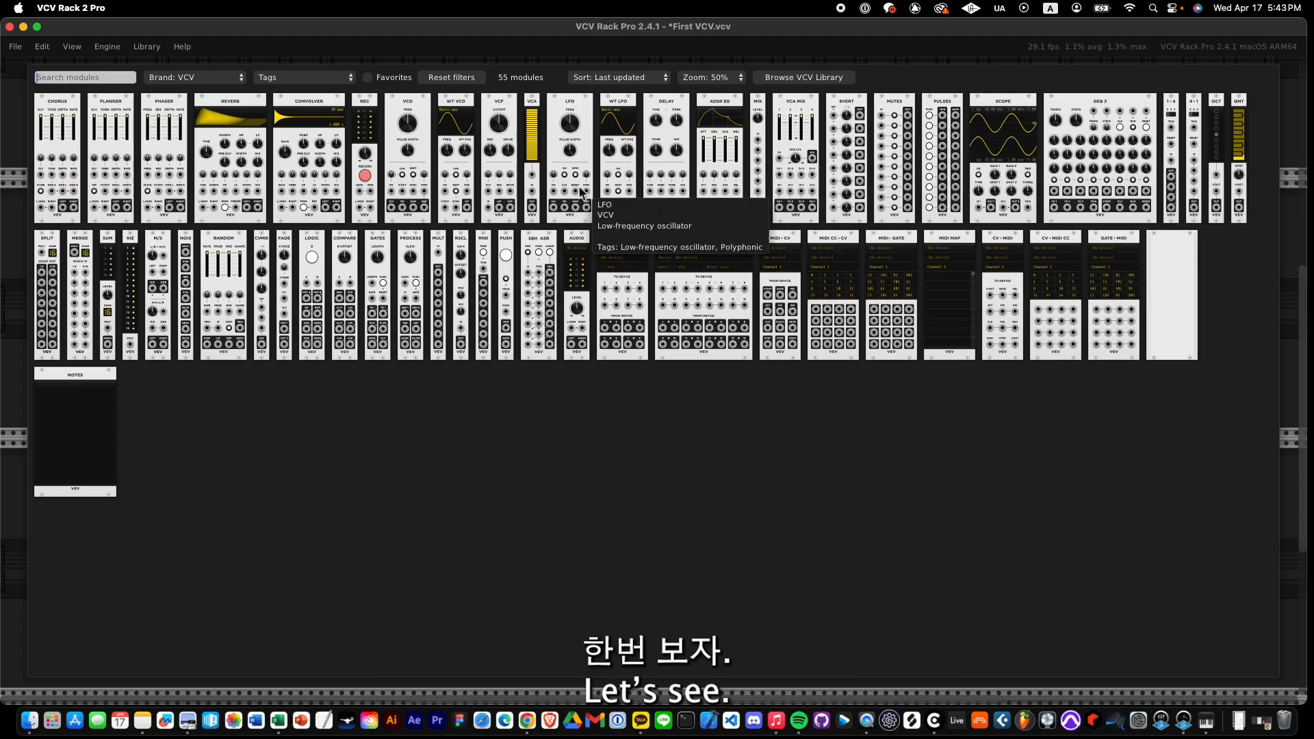
click(533, 147)
drag(628, 205, 648, 205)
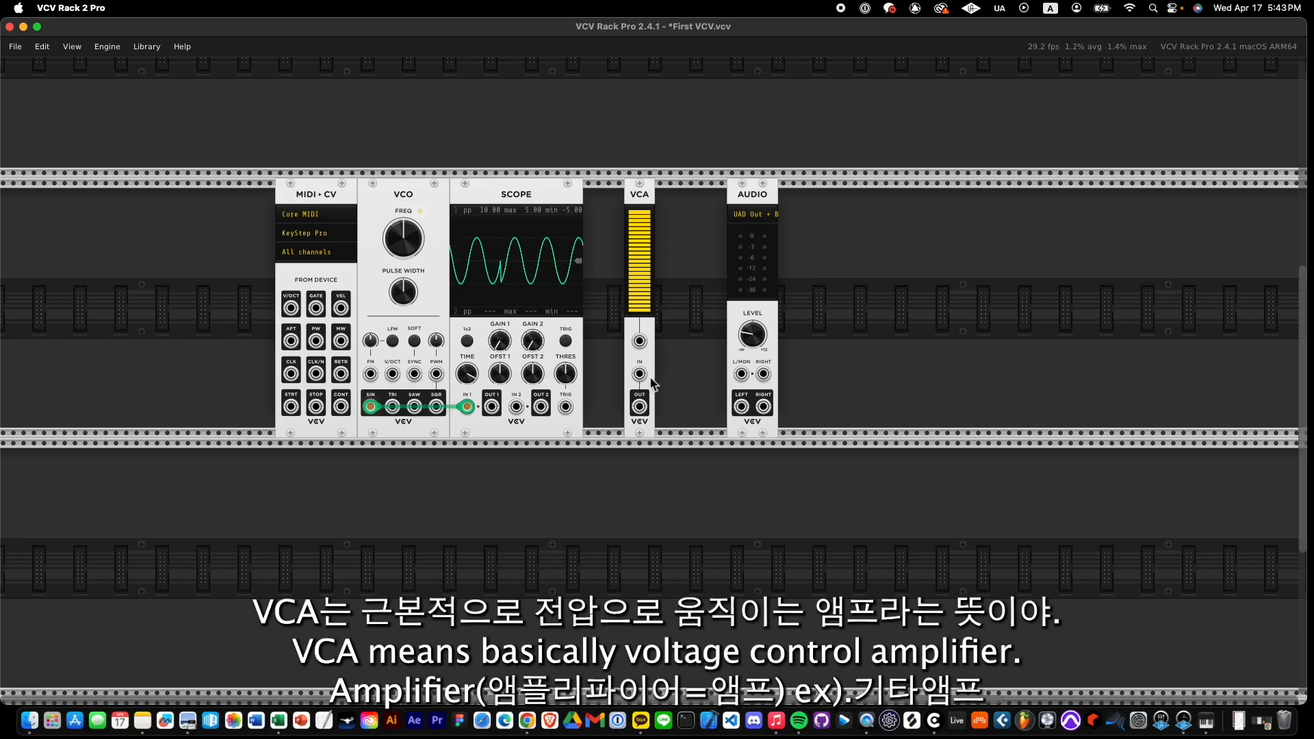
Patch the VCA's output into the Audio module's L/MON input.
mouse_move(642, 285)
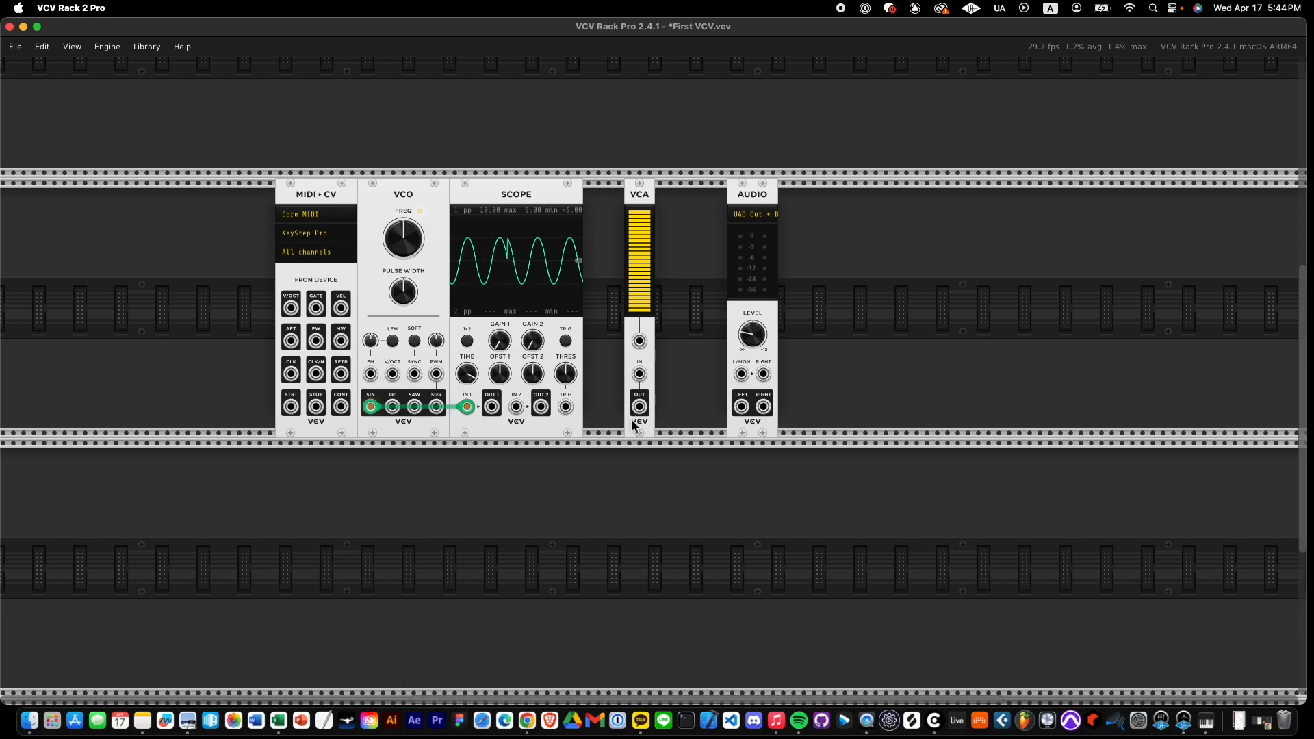
drag(640, 408, 742, 374)
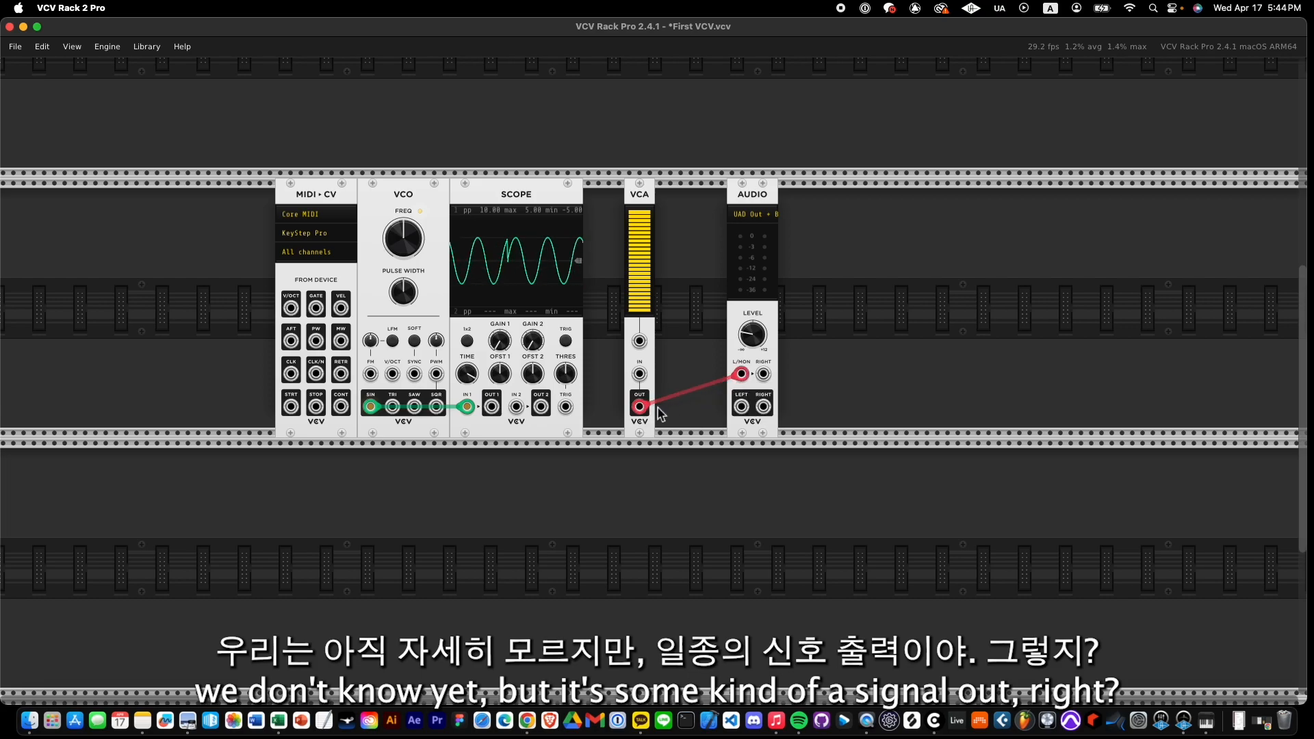
click(767, 216)
scroll(846, 339, down, 10)
scroll(847, 342, down, 20)
scroll(845, 342, down, 2)
click(671, 369)
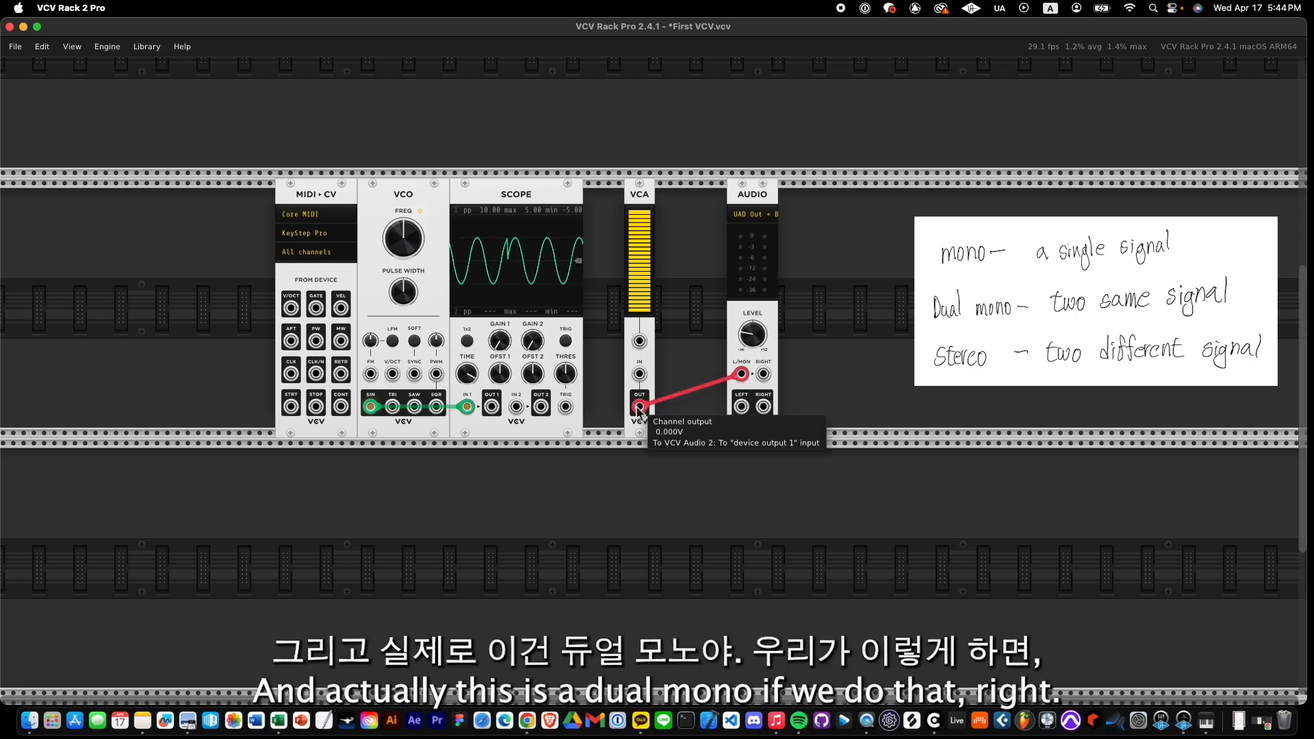
Patch a second cable from the VCA output into the Audio module's RIGHT input, and shift the VCA slightly towards the Audio module.
drag(639, 407, 763, 374)
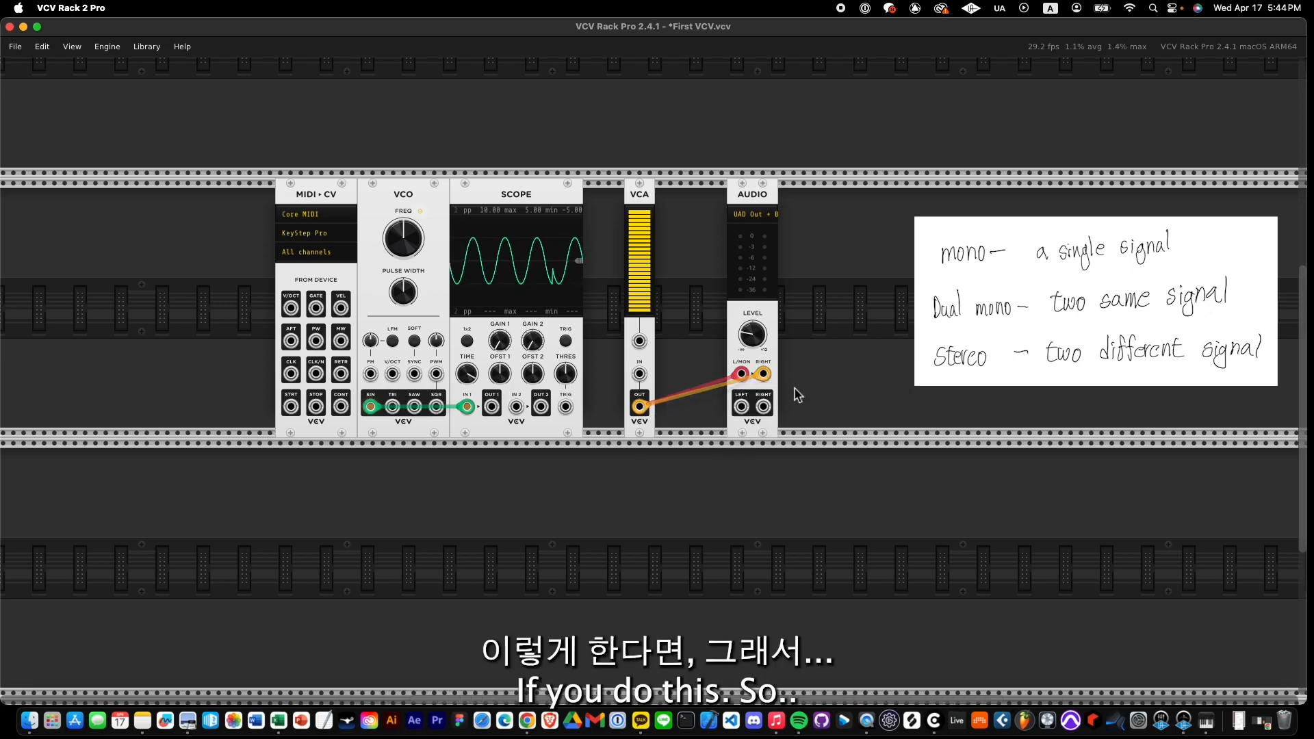
drag(764, 374, 639, 410)
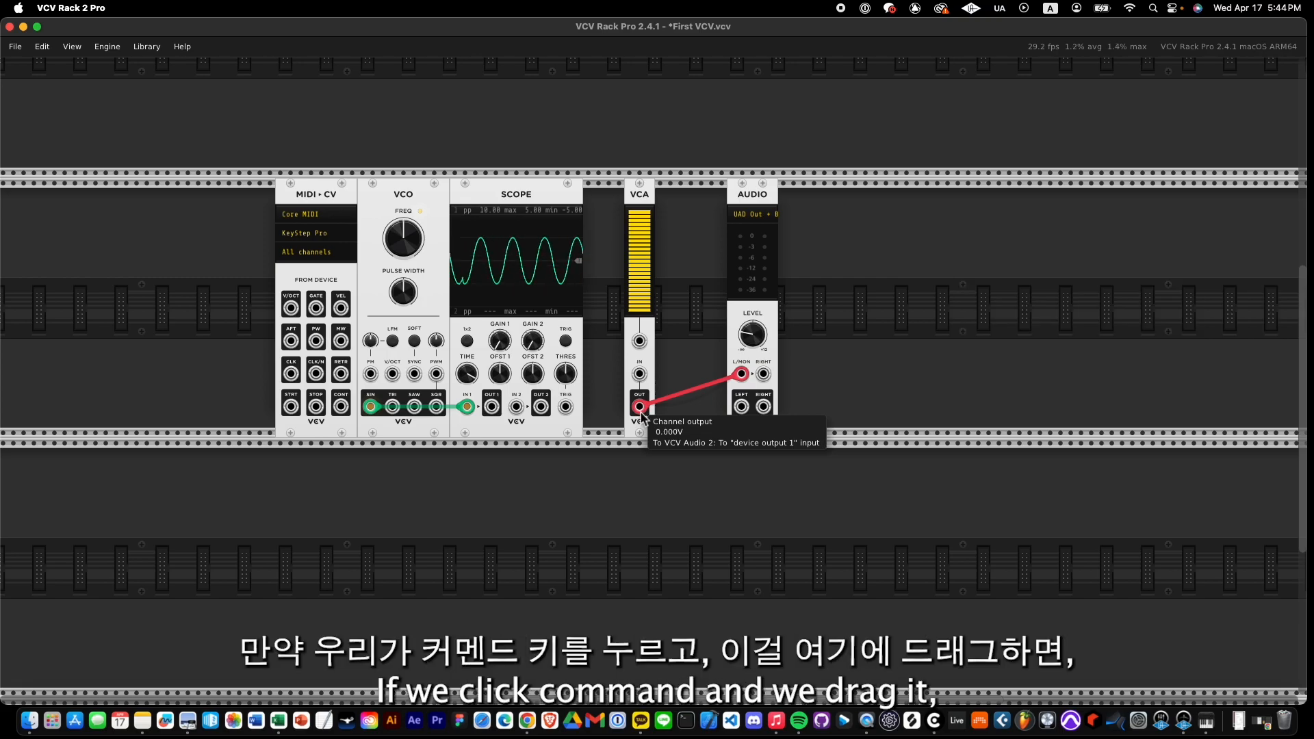
drag(640, 407, 763, 374)
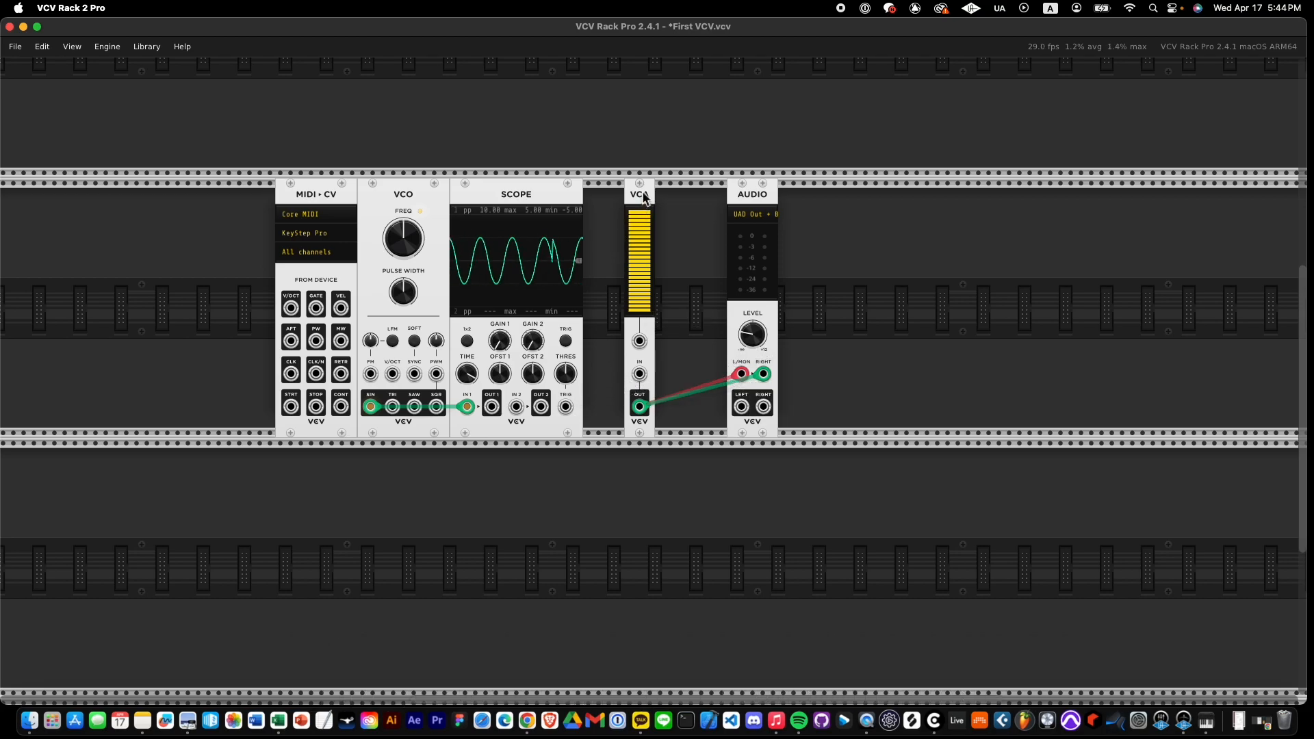
drag(647, 200, 657, 199)
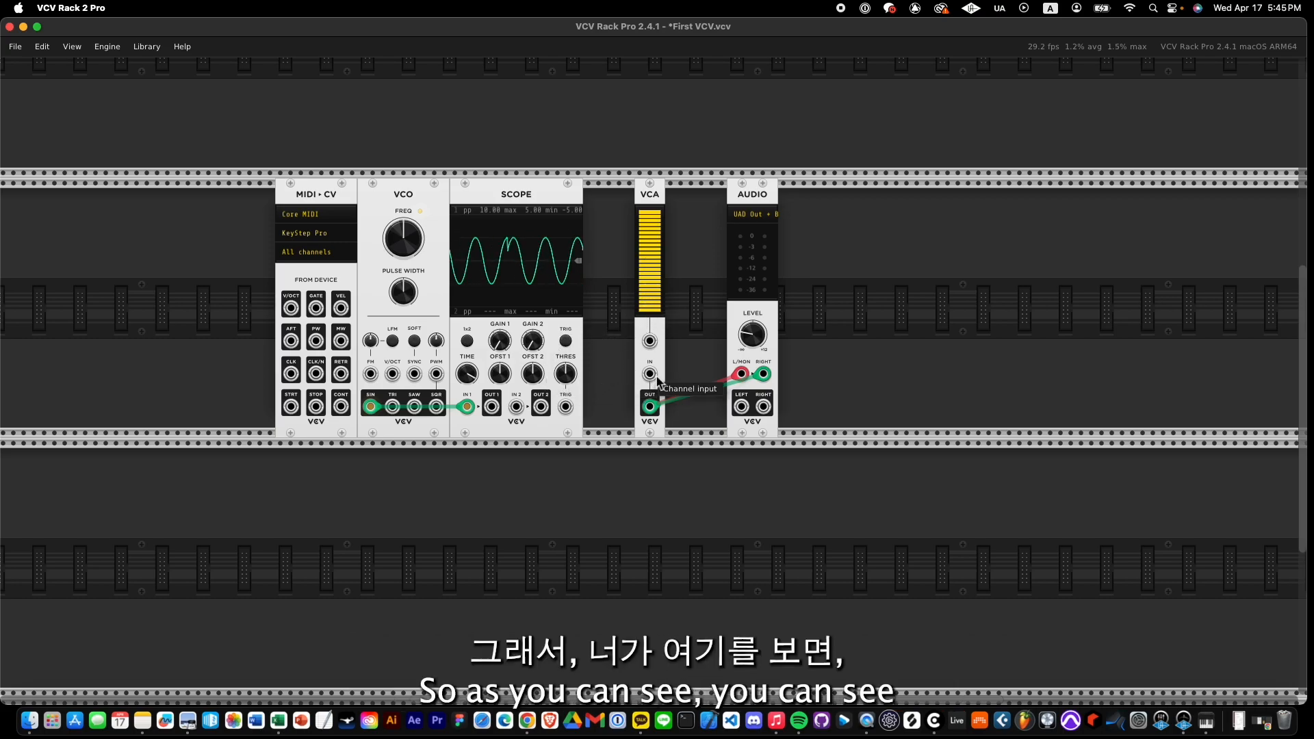
Unplug the VCO sine from Scope input 1, try it in the VCA's channel input, and unplug it again.
drag(467, 407, 445, 431)
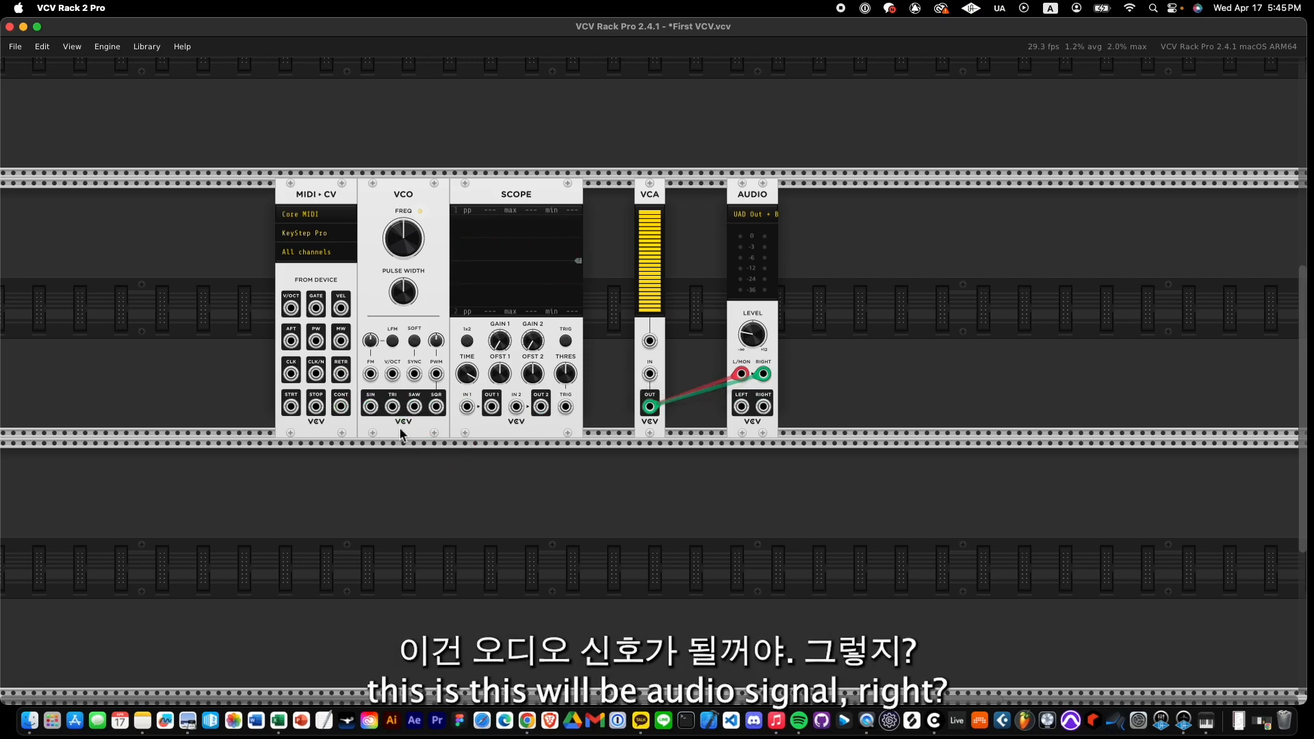
drag(374, 409, 649, 375)
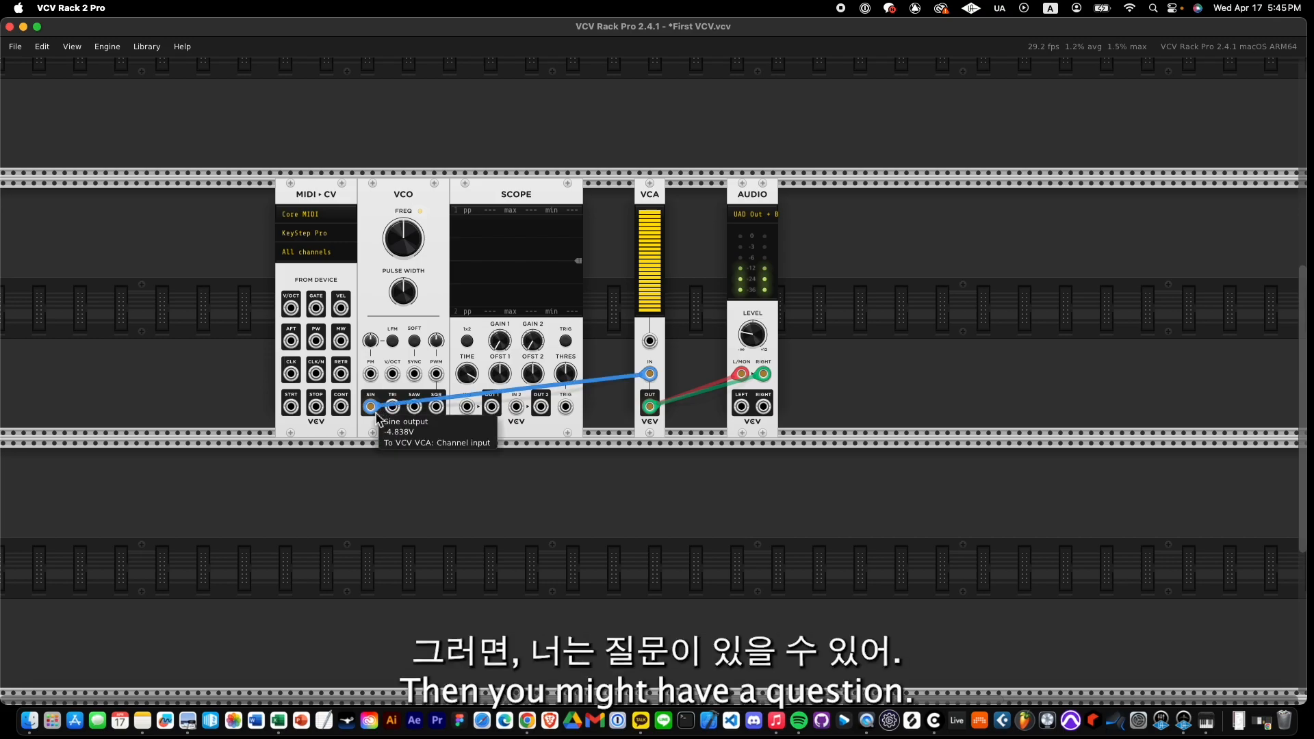
drag(647, 374, 616, 402)
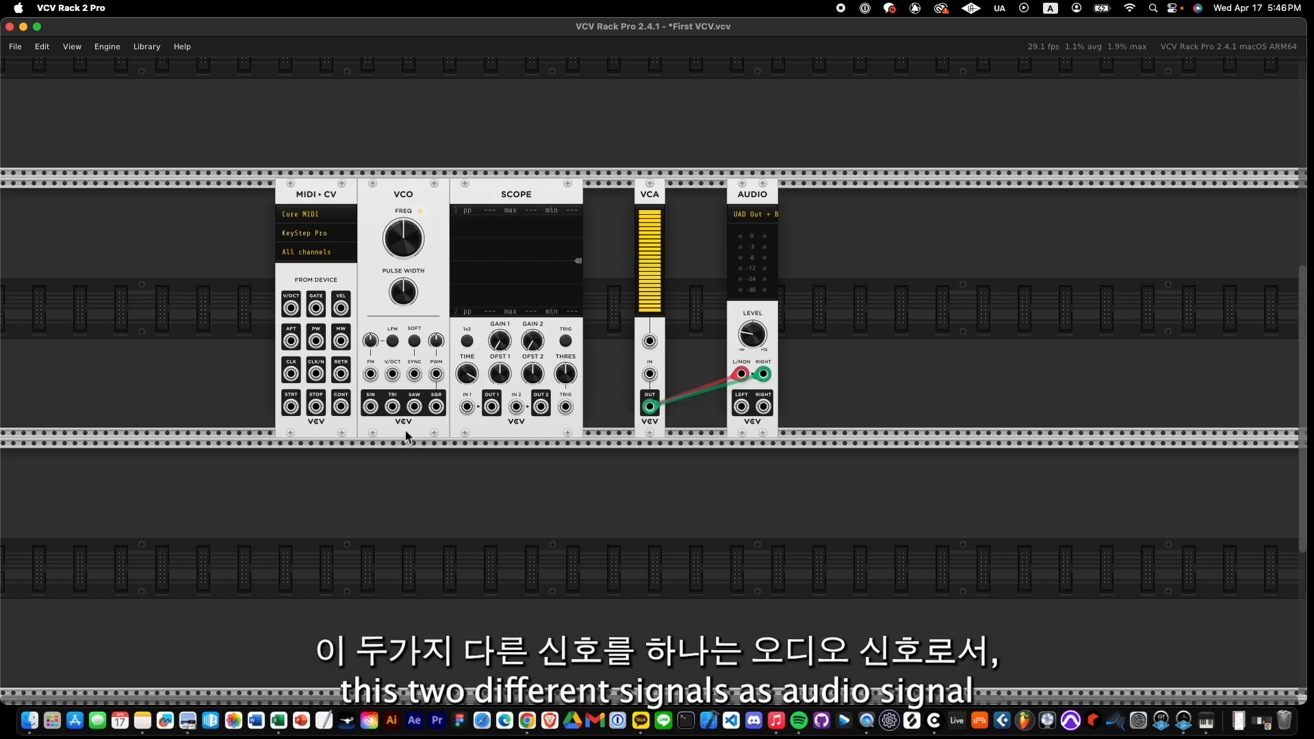
drag(370, 406, 381, 473)
drag(291, 306, 368, 505)
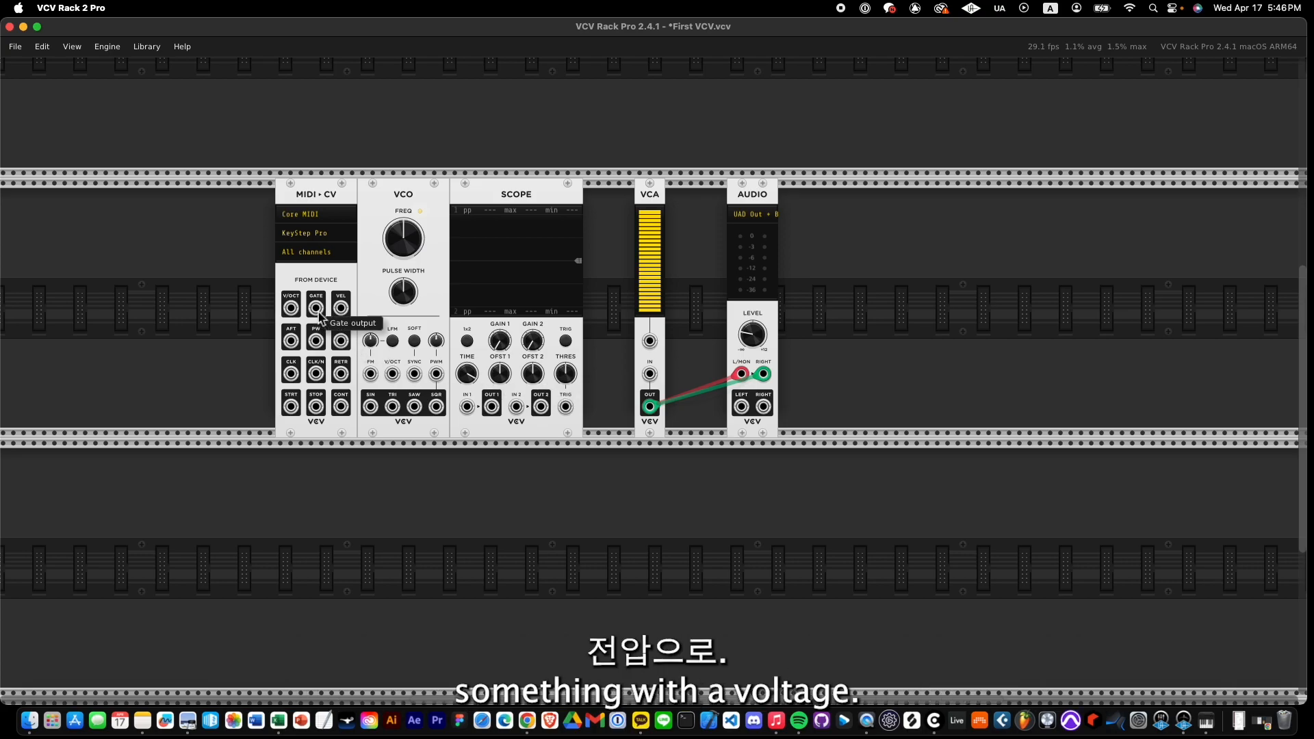
drag(888, 128, 229, 493)
drag(193, 67, 839, 499)
click(839, 499)
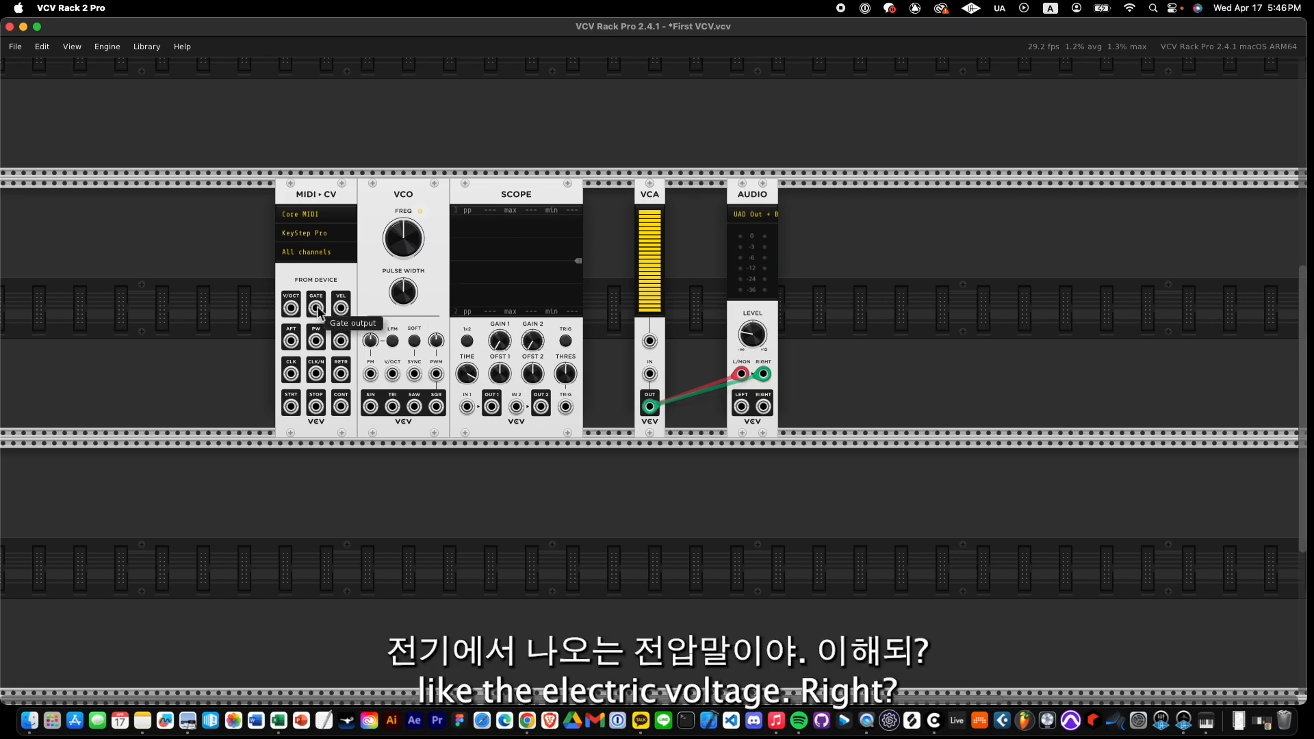
Try the MIDI-CV gate in the VCA's level CV, its channel input and through Scope channel 1, and unplug these cables.
drag(318, 309, 655, 347)
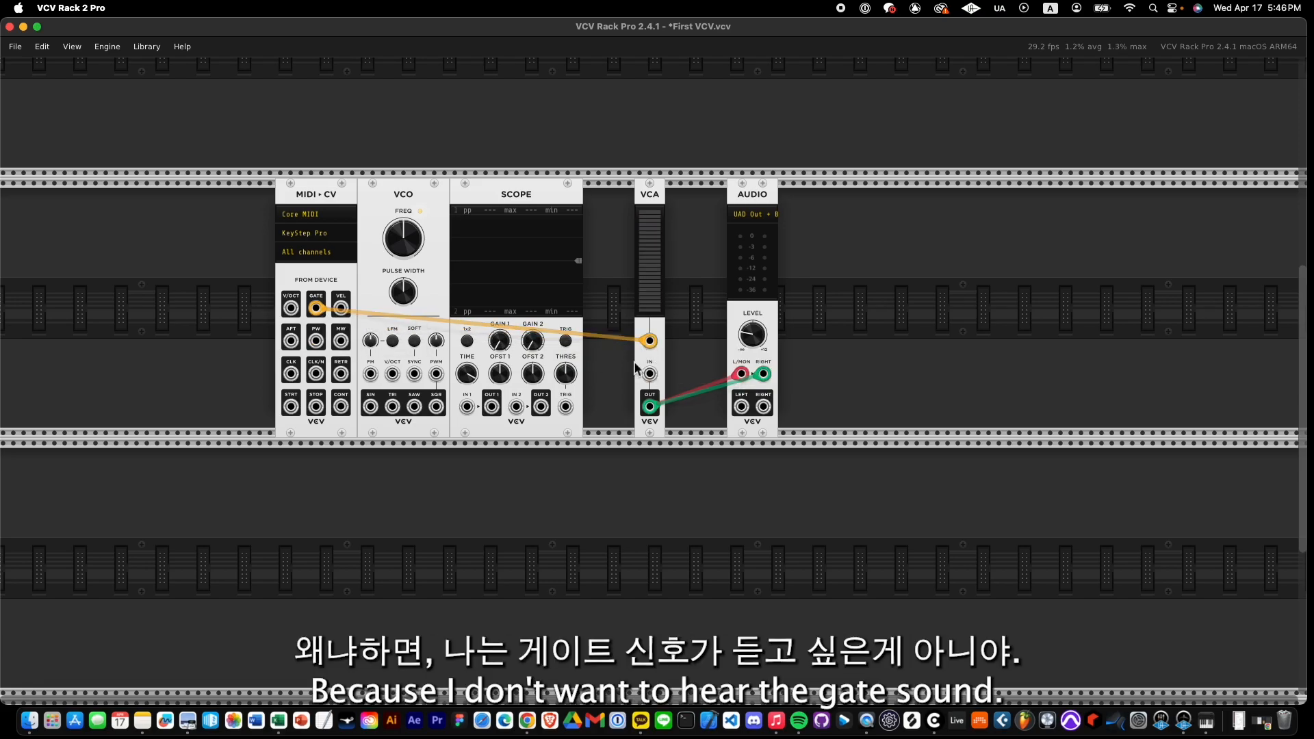
drag(650, 341, 650, 374)
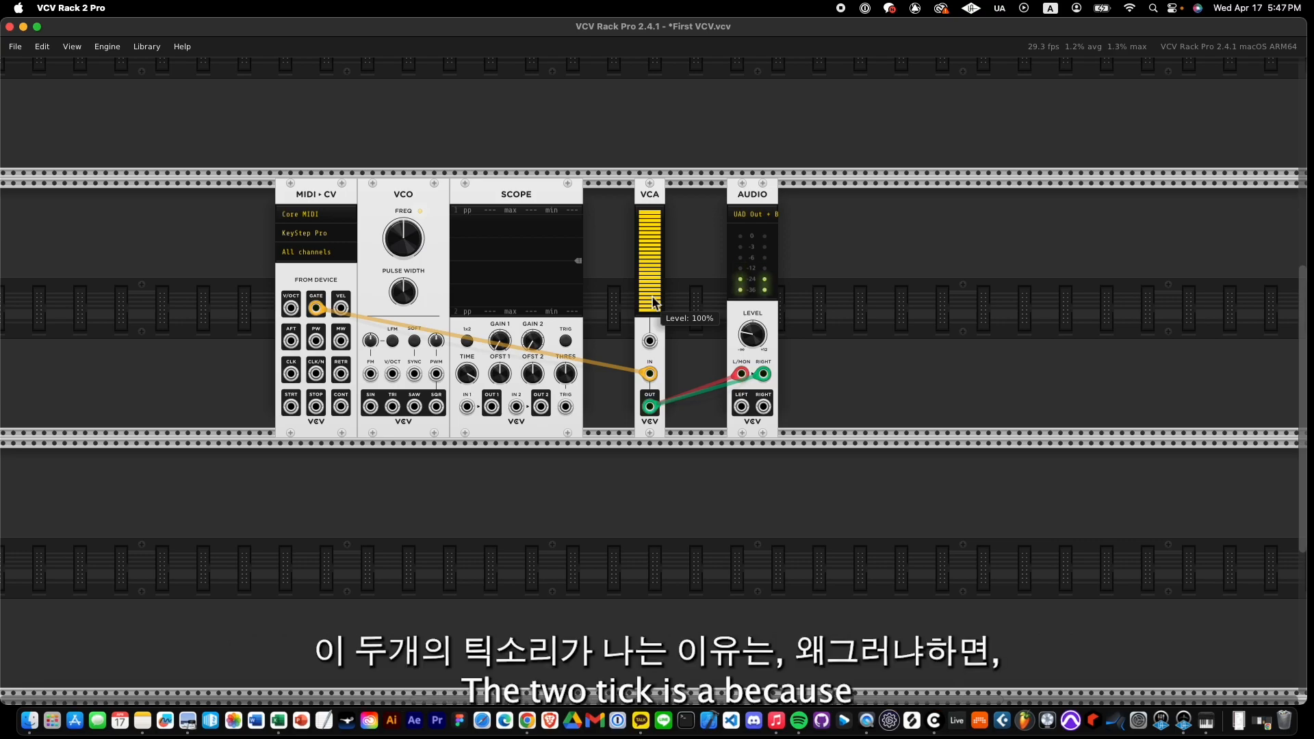
mouse_move(650, 374)
mouse_down()
mouse_move(499, 413)
mouse_move(467, 406)
mouse_move(692, 383)
mouse_move(649, 374)
mouse_up()
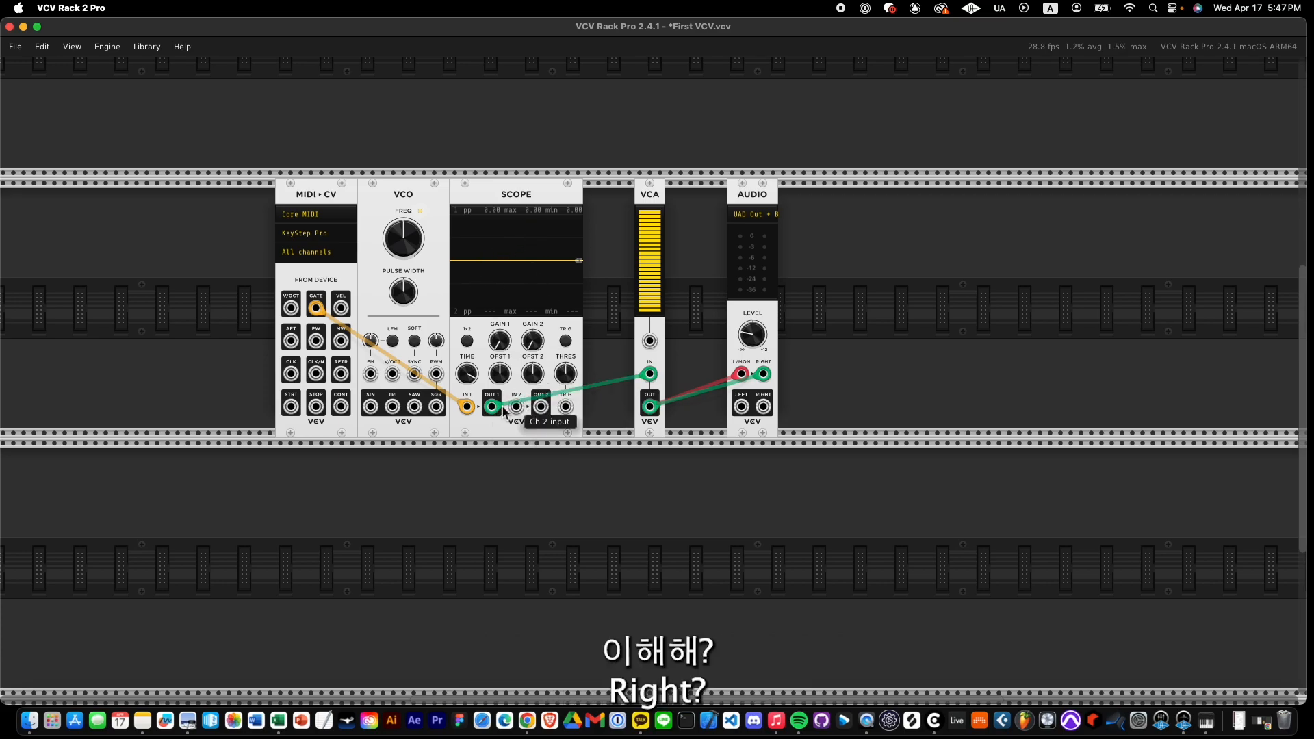
mouse_move(491, 407)
mouse_down()
mouse_move(513, 475)
mouse_move(485, 423)
mouse_up()
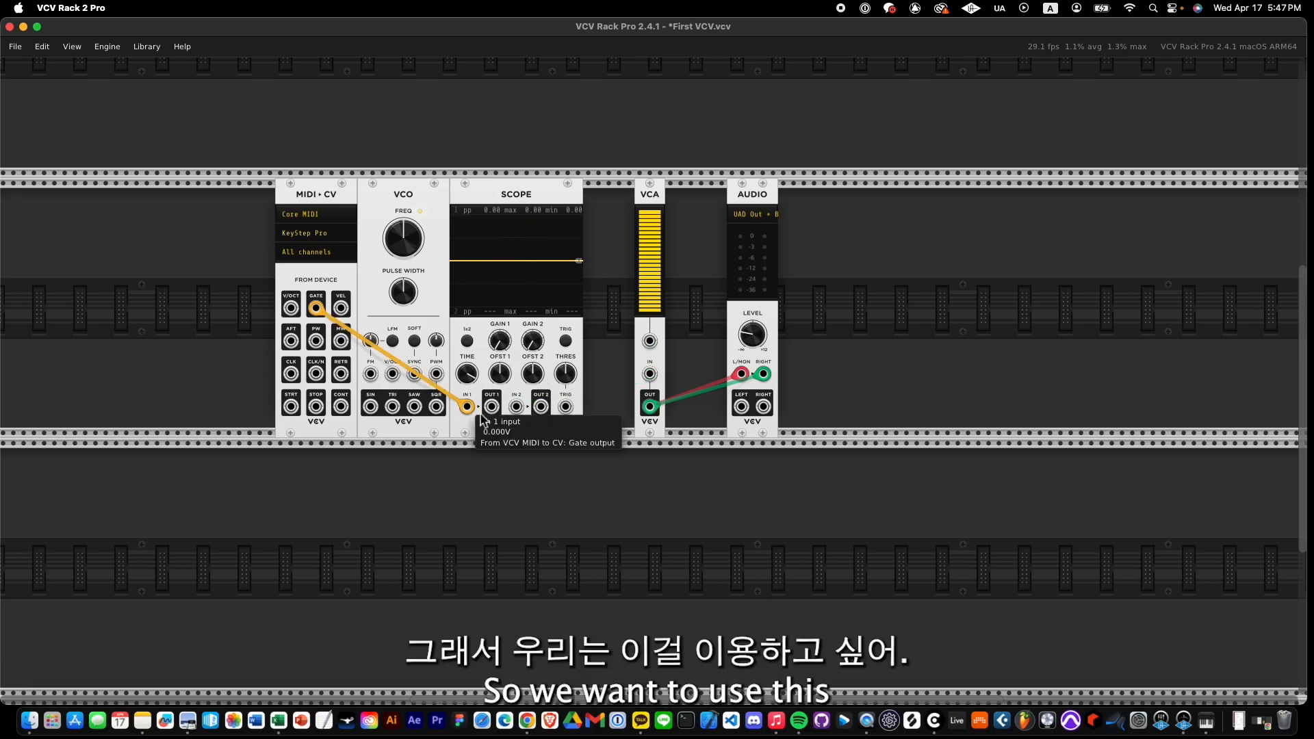
drag(318, 309, 505, 527)
Try the MIDI-CV gate output as a switch on the VCA's level CV input, and unplug it again.
drag(317, 308, 650, 341)
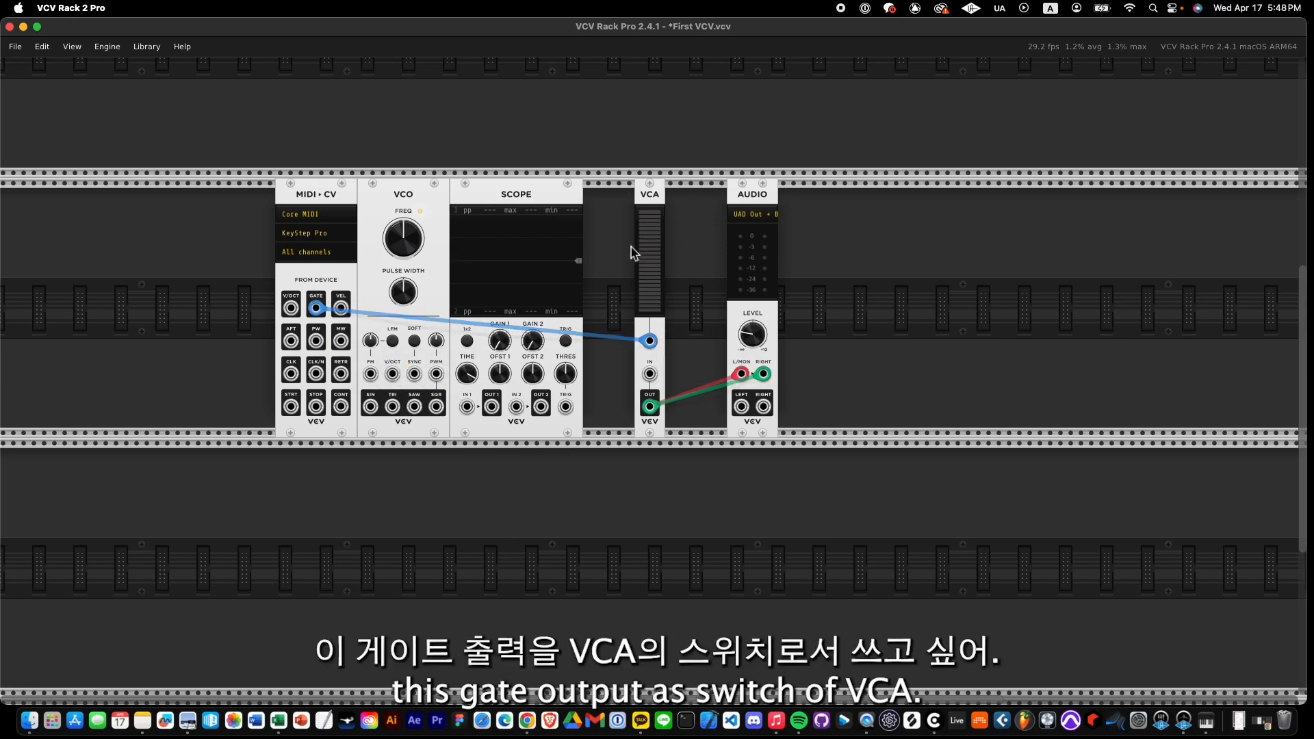
drag(650, 341, 598, 453)
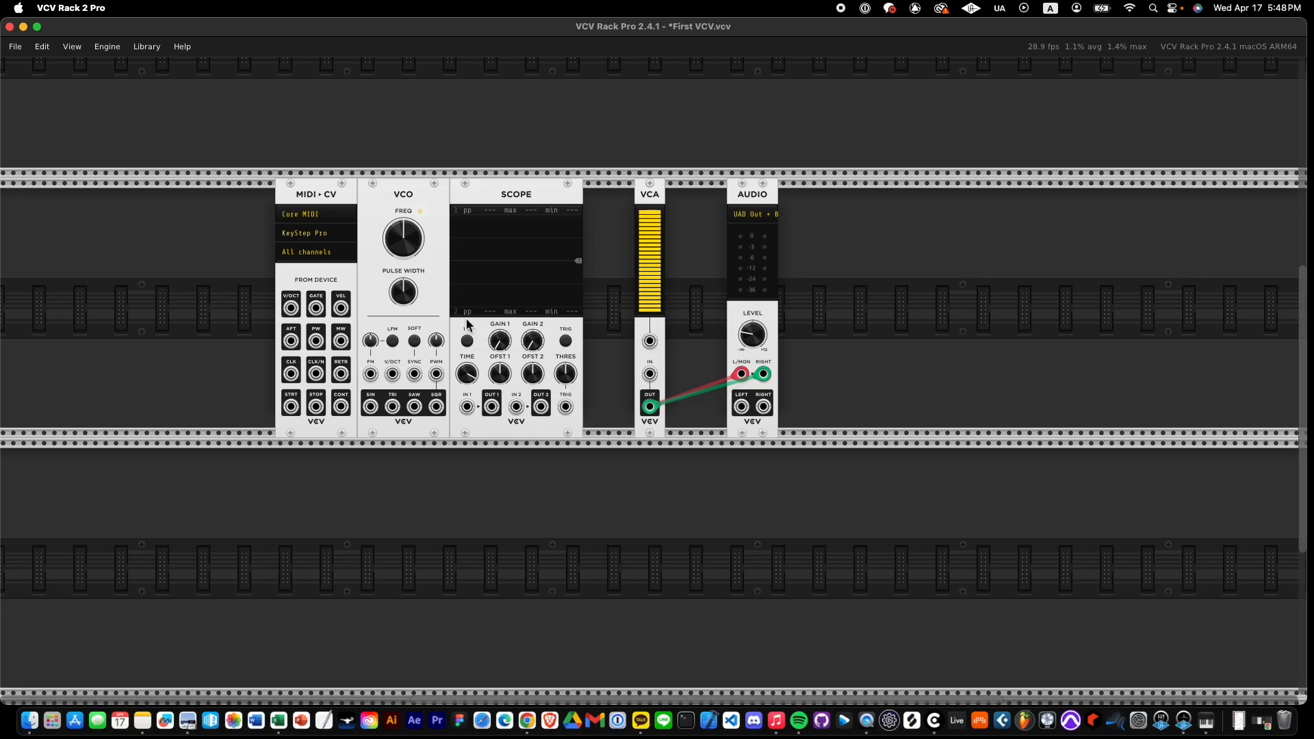
drag(316, 308, 650, 340)
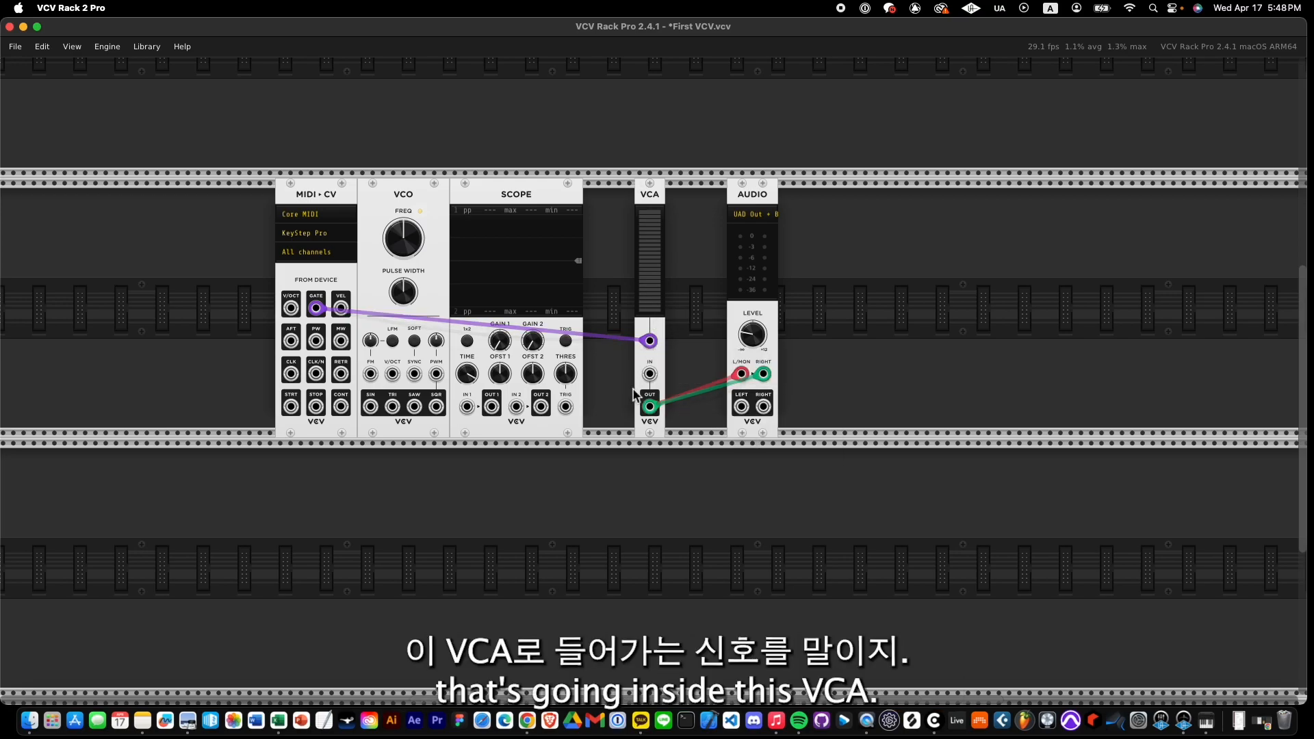
drag(649, 340, 590, 425)
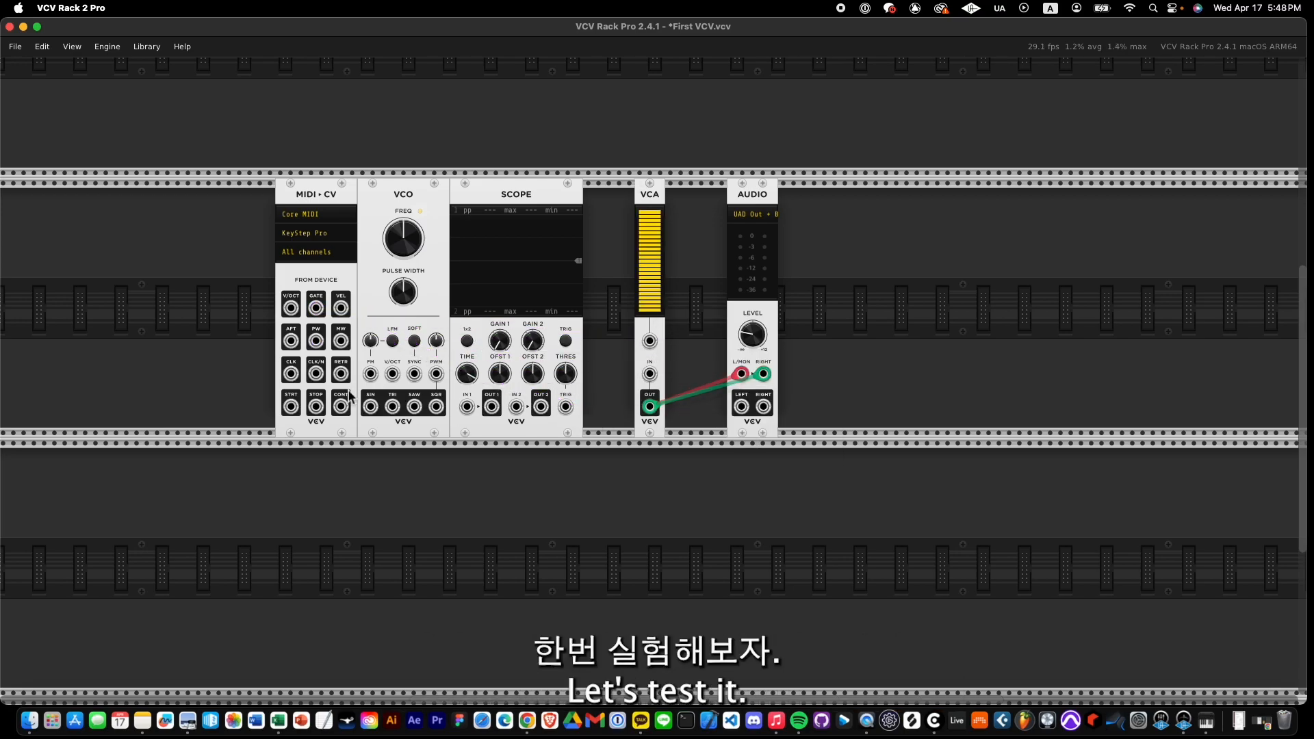
Patch the VCO sine into the VCA's channel input, and sweep the VCA level down to zero and back to 100%.
drag(371, 406, 659, 373)
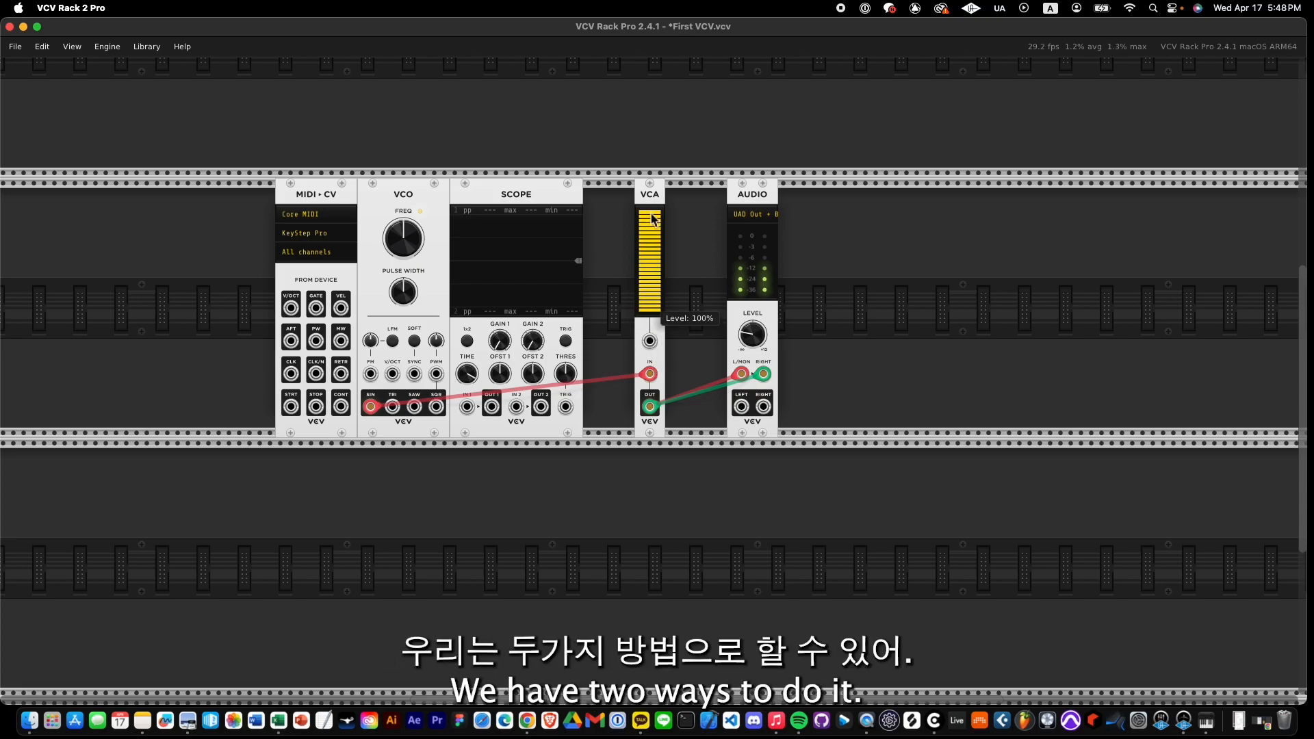
drag(649, 214, 650, 312)
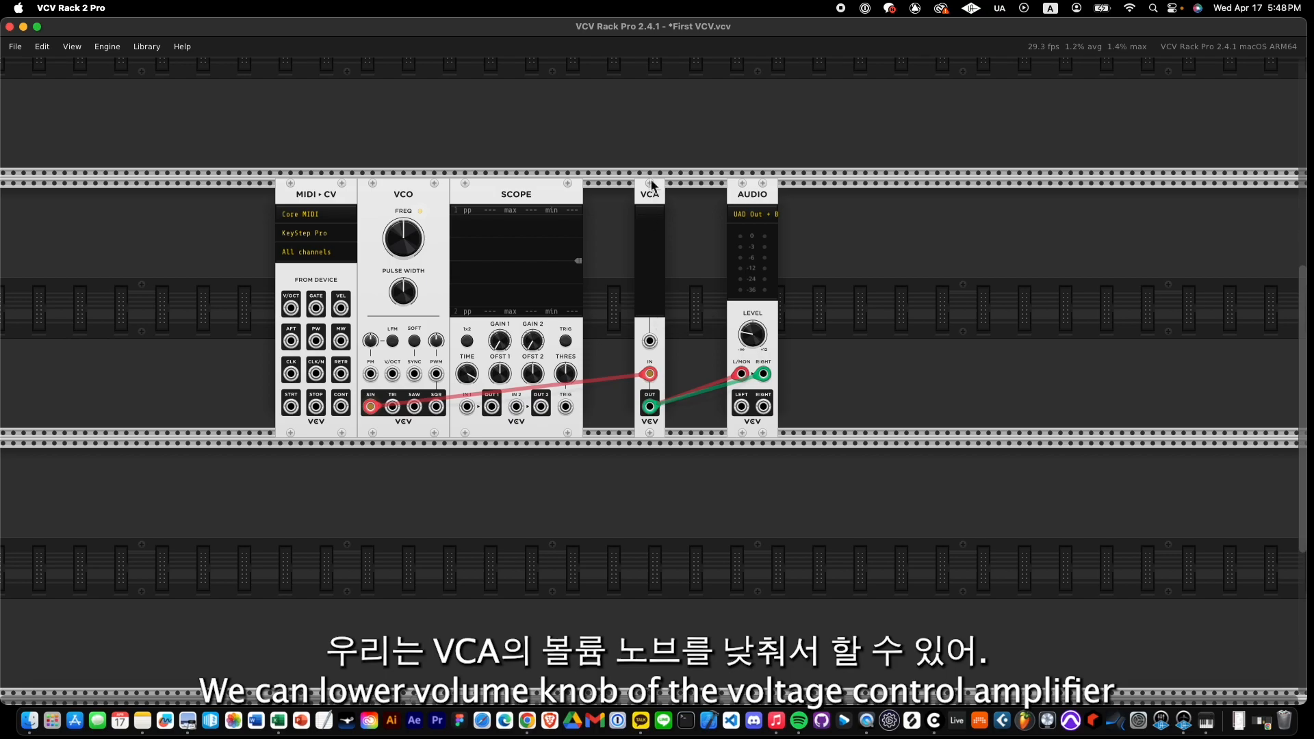
drag(650, 310, 650, 210)
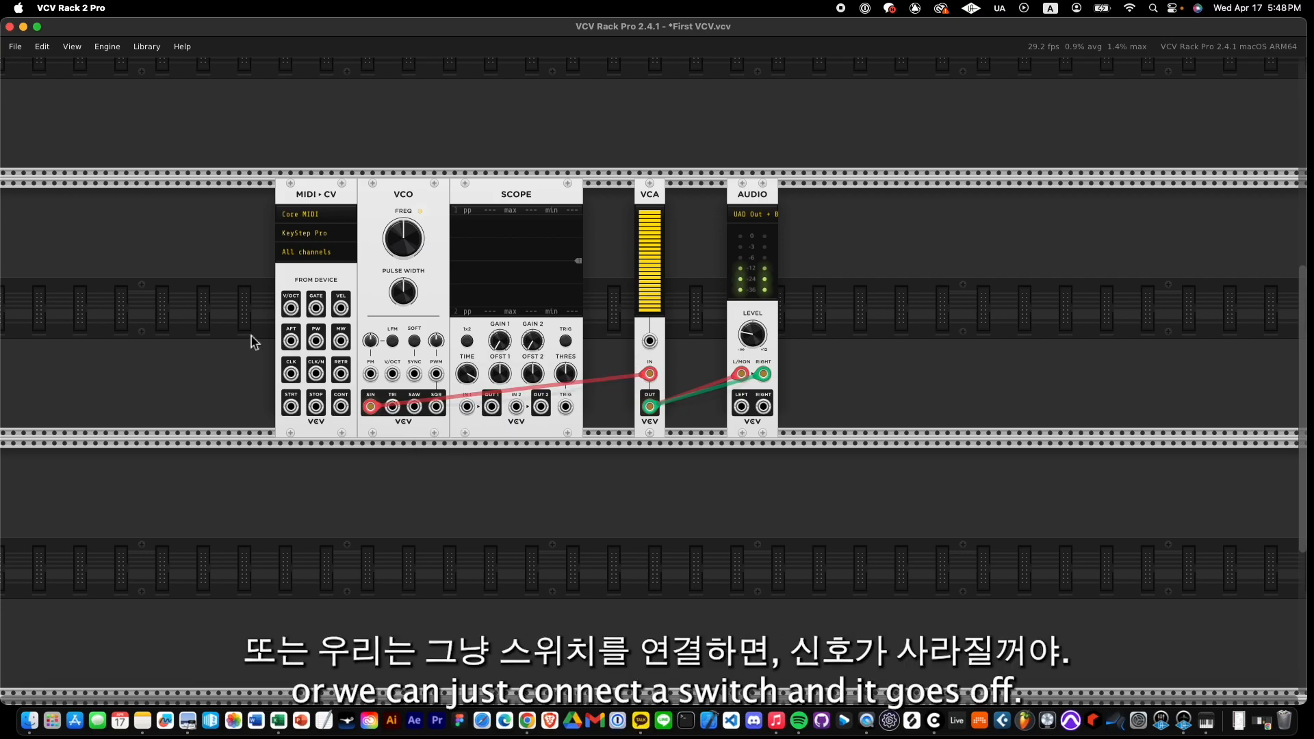
Patch the gate into the VCA's level CV input, and reroute it through Scope channel 1 to that same input.
drag(316, 308, 650, 341)
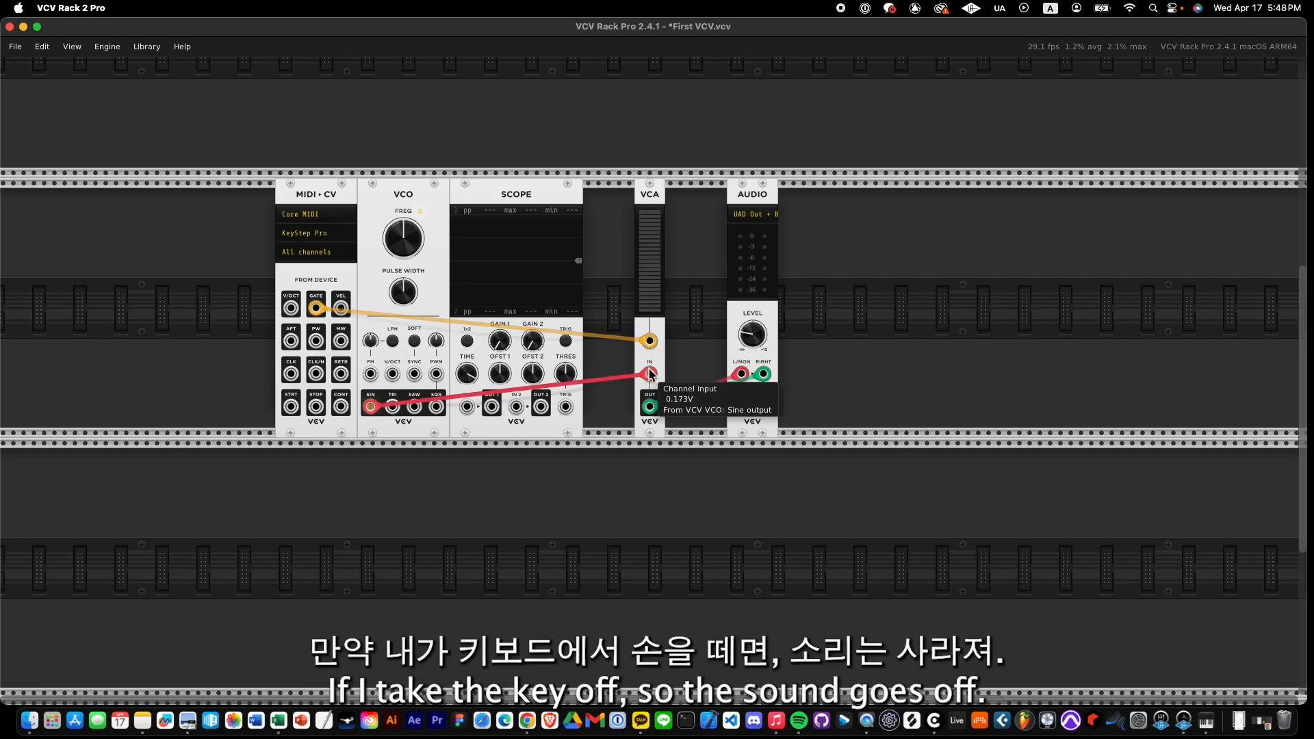
drag(651, 345, 468, 407)
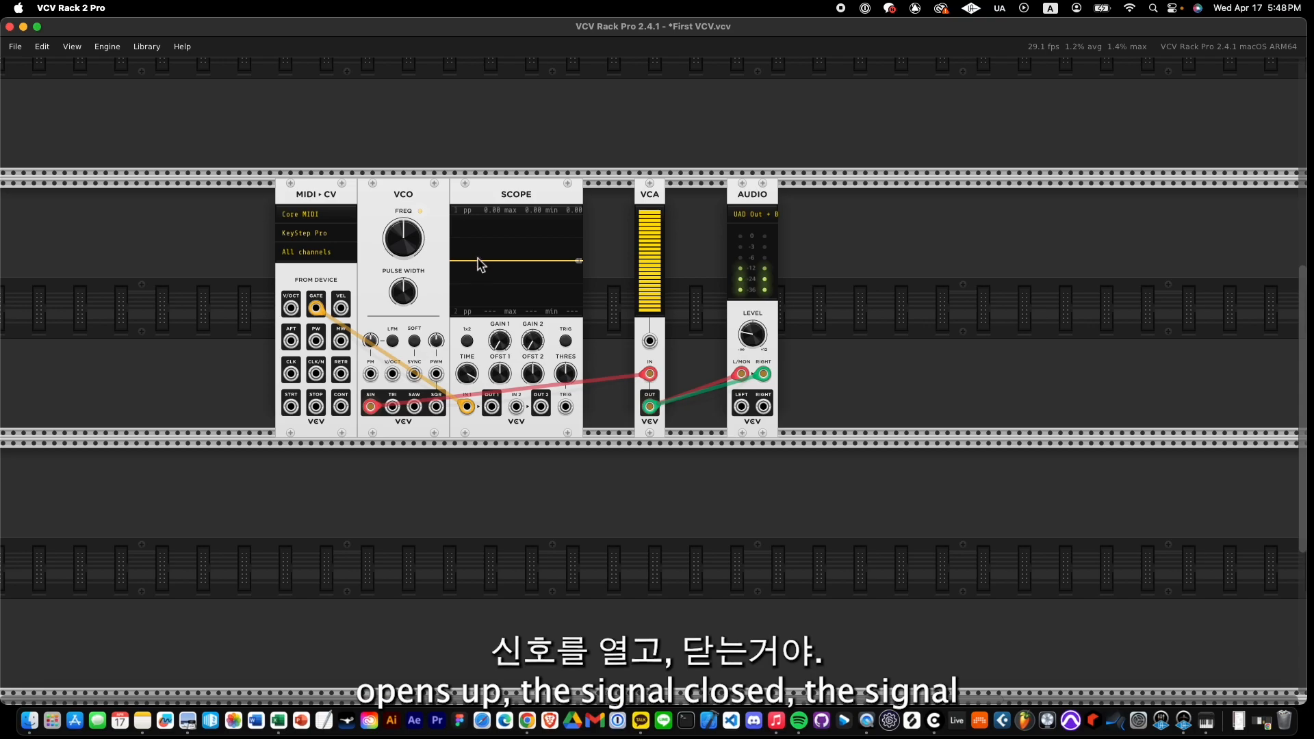
drag(492, 407, 650, 344)
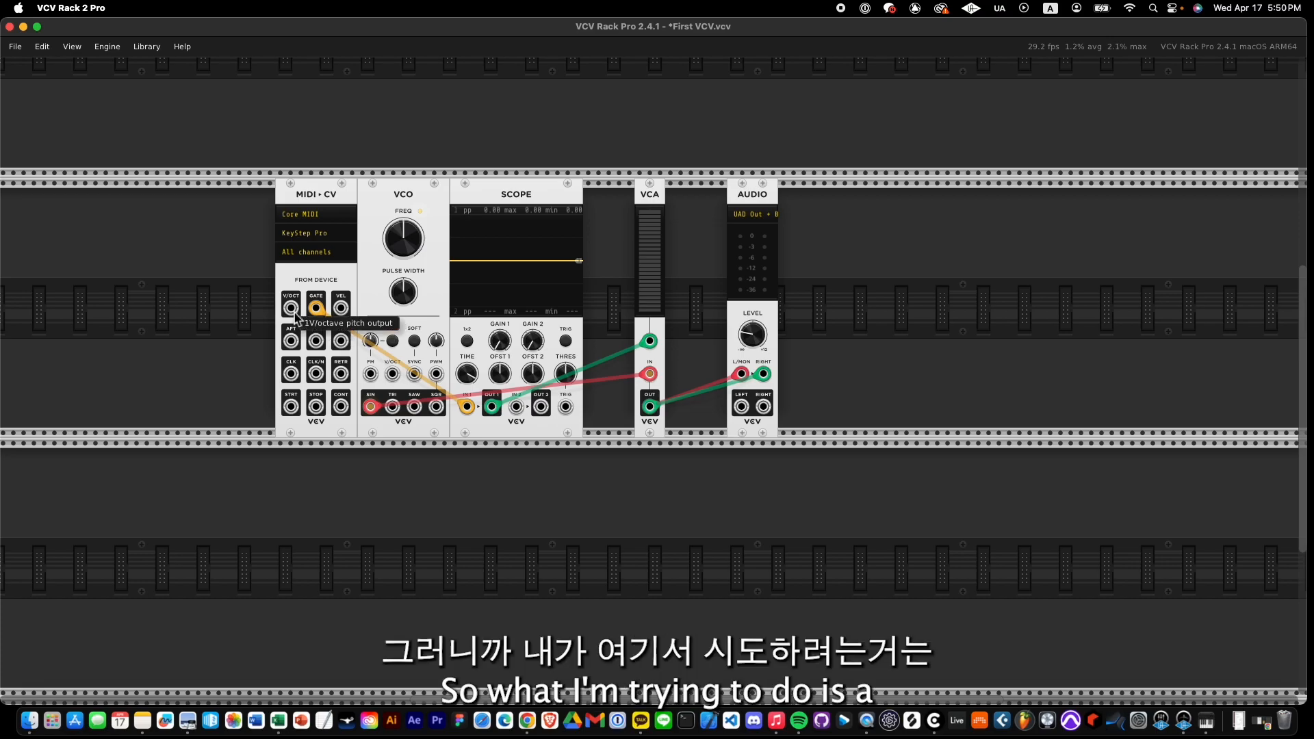
Patch the MIDI-CV V/OCT pitch output into the VCO's V/OCT input, and reroute it through Scope channel 2.
drag(291, 309, 394, 380)
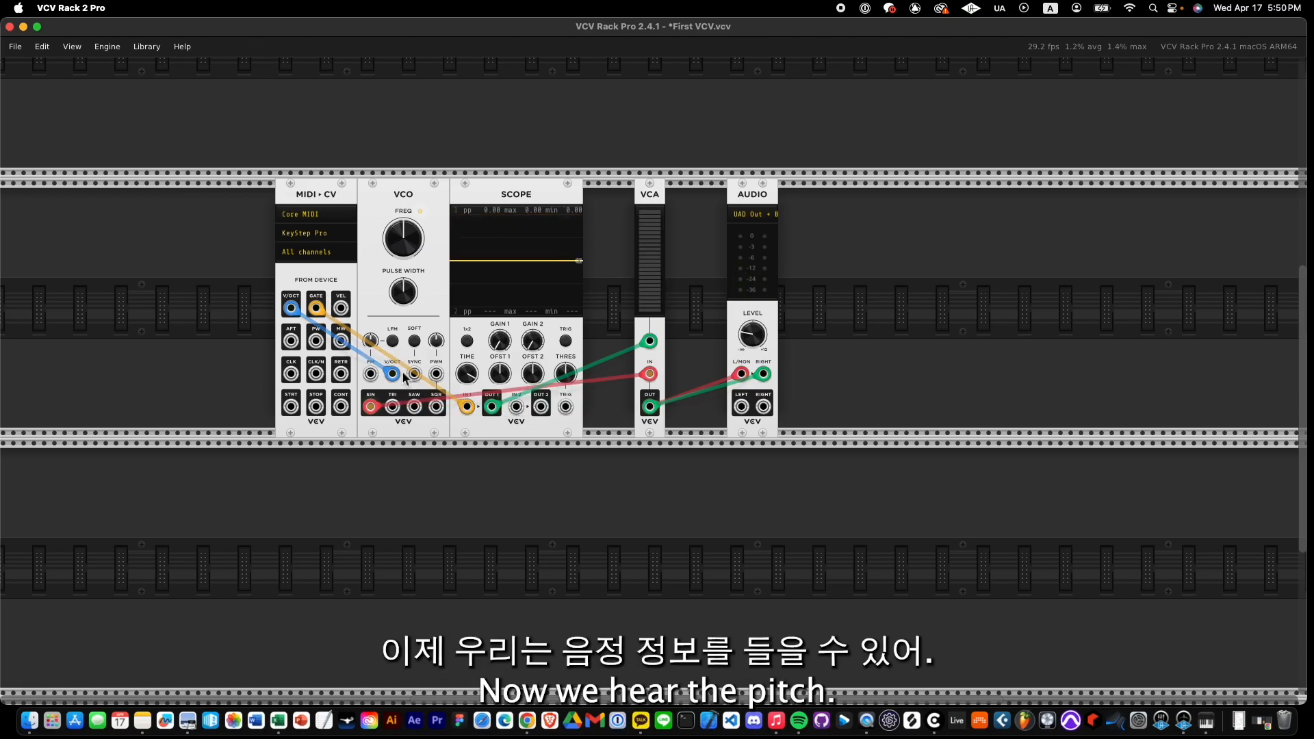
mouse_move(398, 382)
mouse_move(398, 382)
mouse_down()
mouse_move(461, 440)
mouse_move(517, 407)
mouse_up()
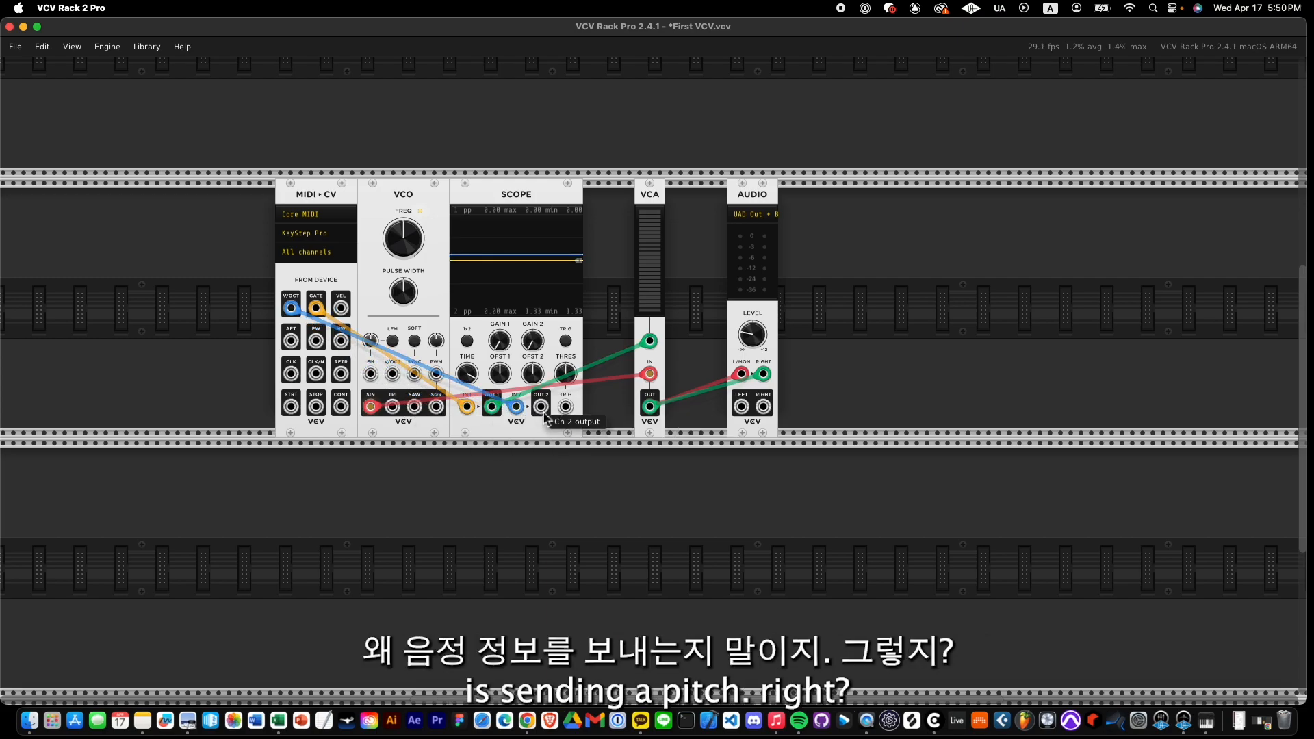
drag(545, 415, 525, 445)
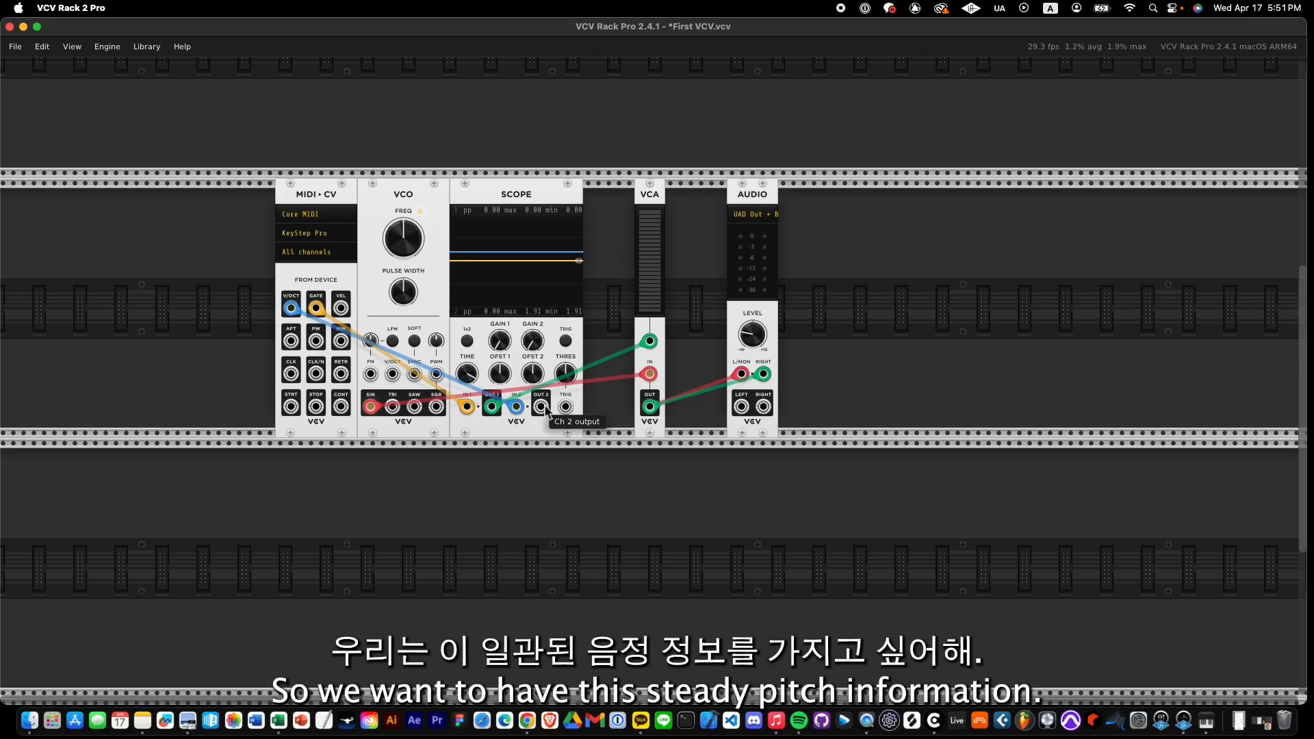
drag(545, 409, 398, 386)
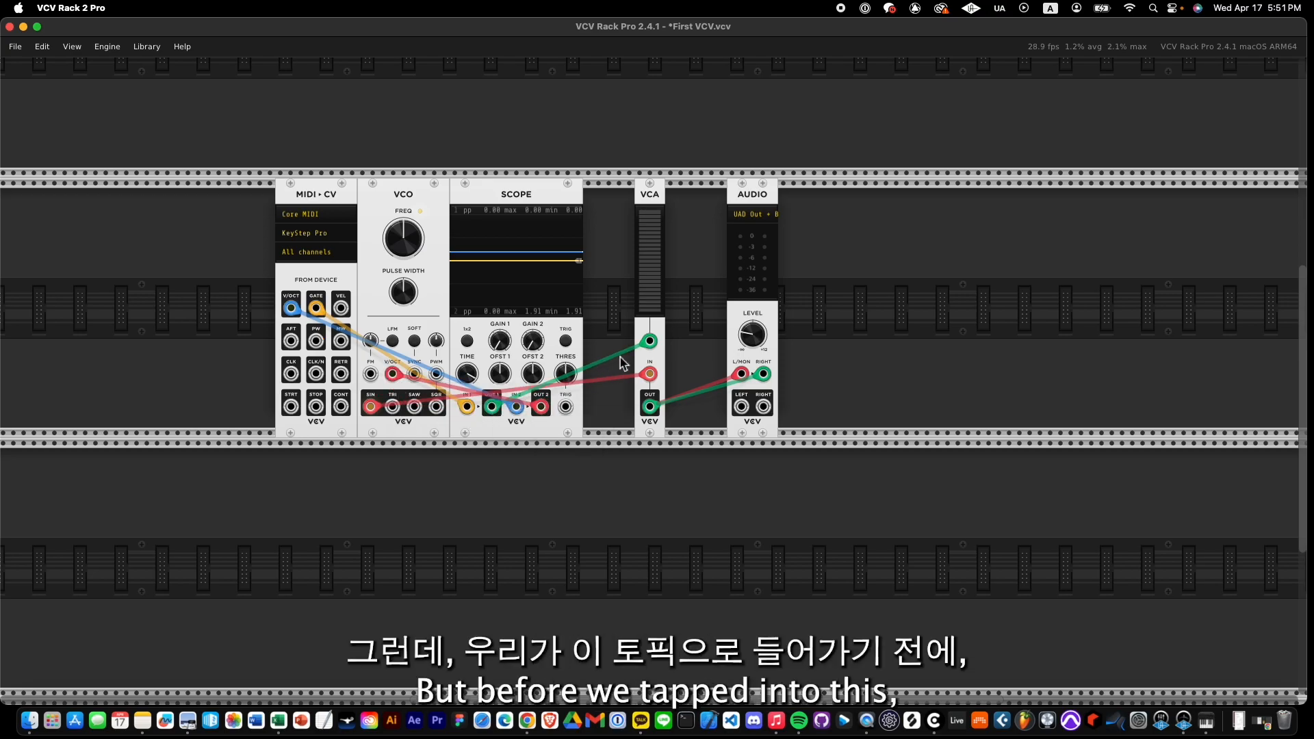
Unplug the VCA's channel and level CV inputs, and move the VCO between the Scope and the VCA.
drag(652, 377, 615, 431)
drag(649, 343, 604, 426)
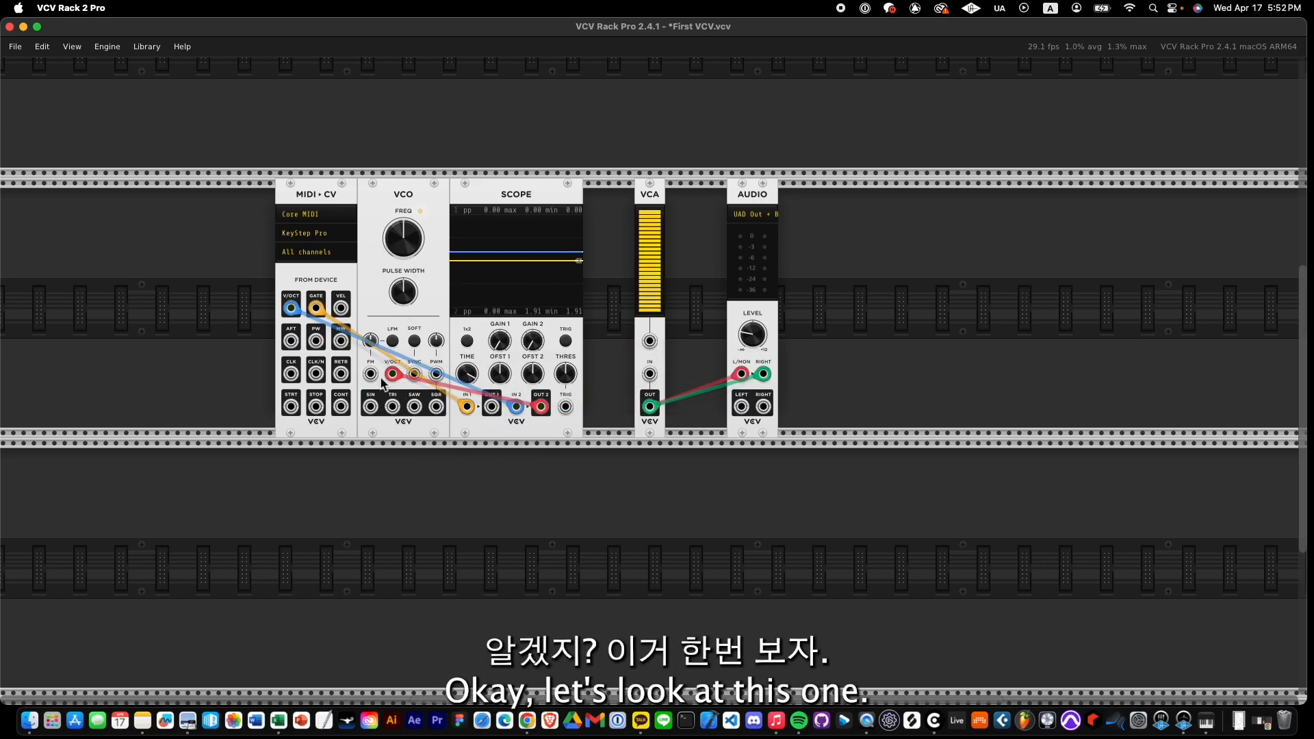
drag(419, 231, 555, 264)
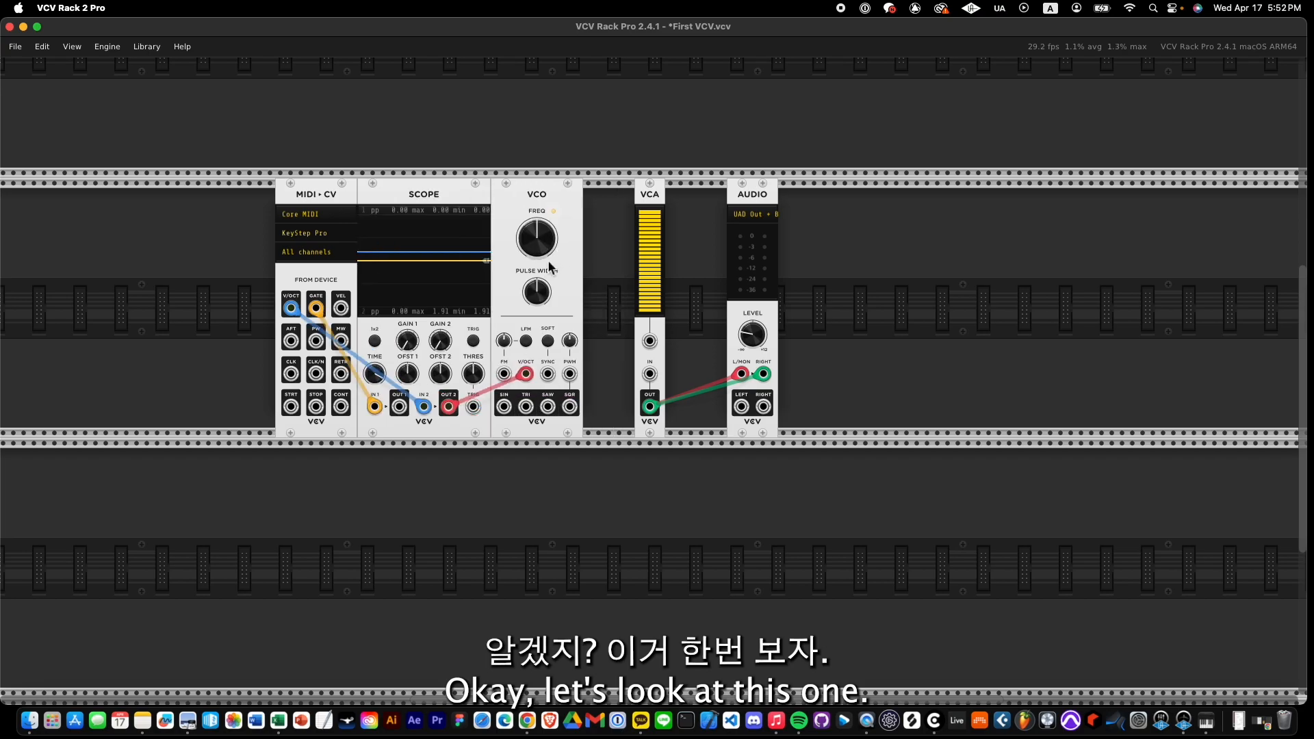
Patch the VCO sine into the VCA's channel input and Scope output 1 into the VCA's level CV input.
mouse_move(295, 315)
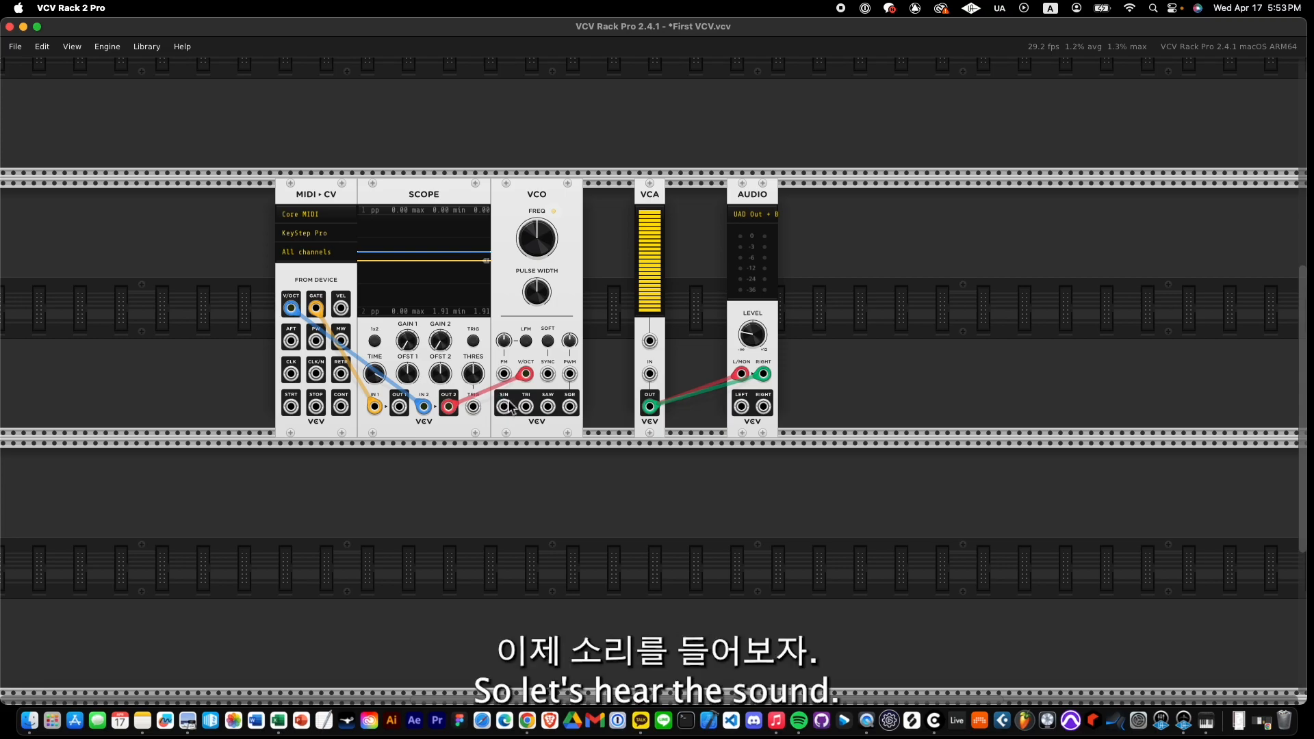
drag(504, 406, 649, 380)
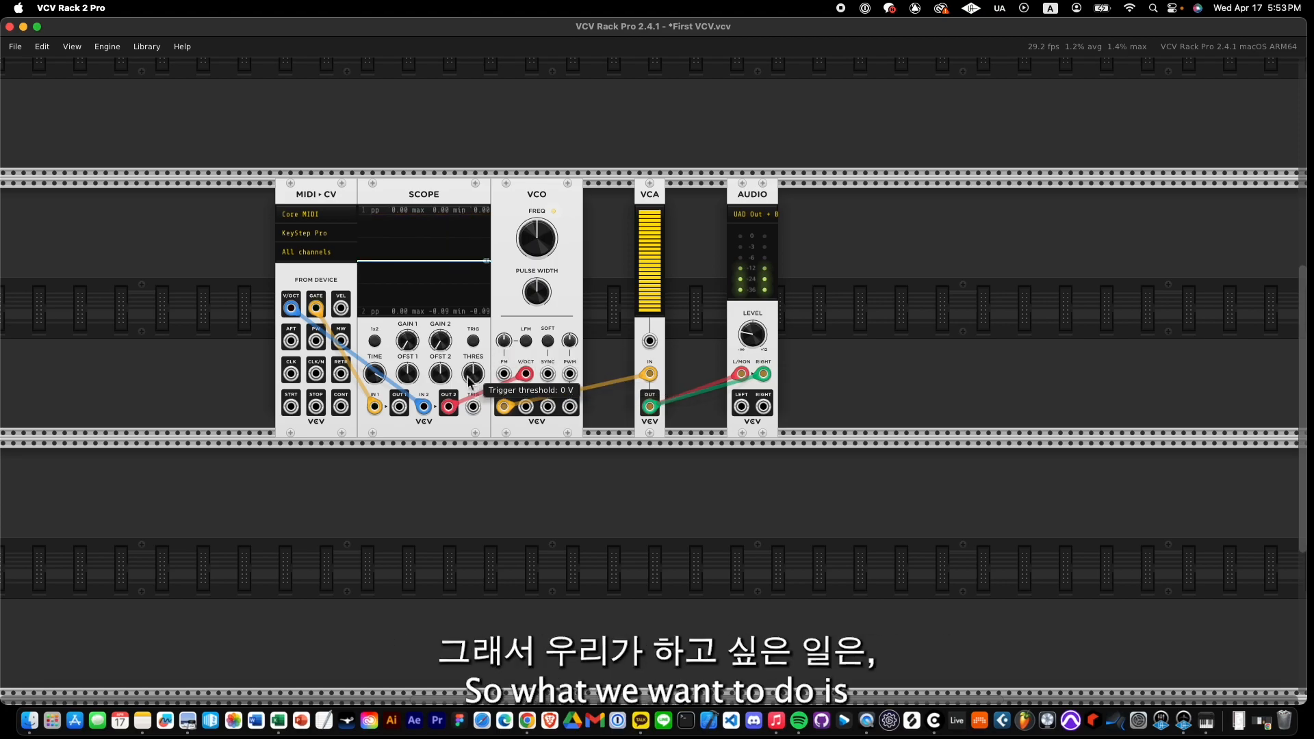
drag(399, 407, 650, 342)
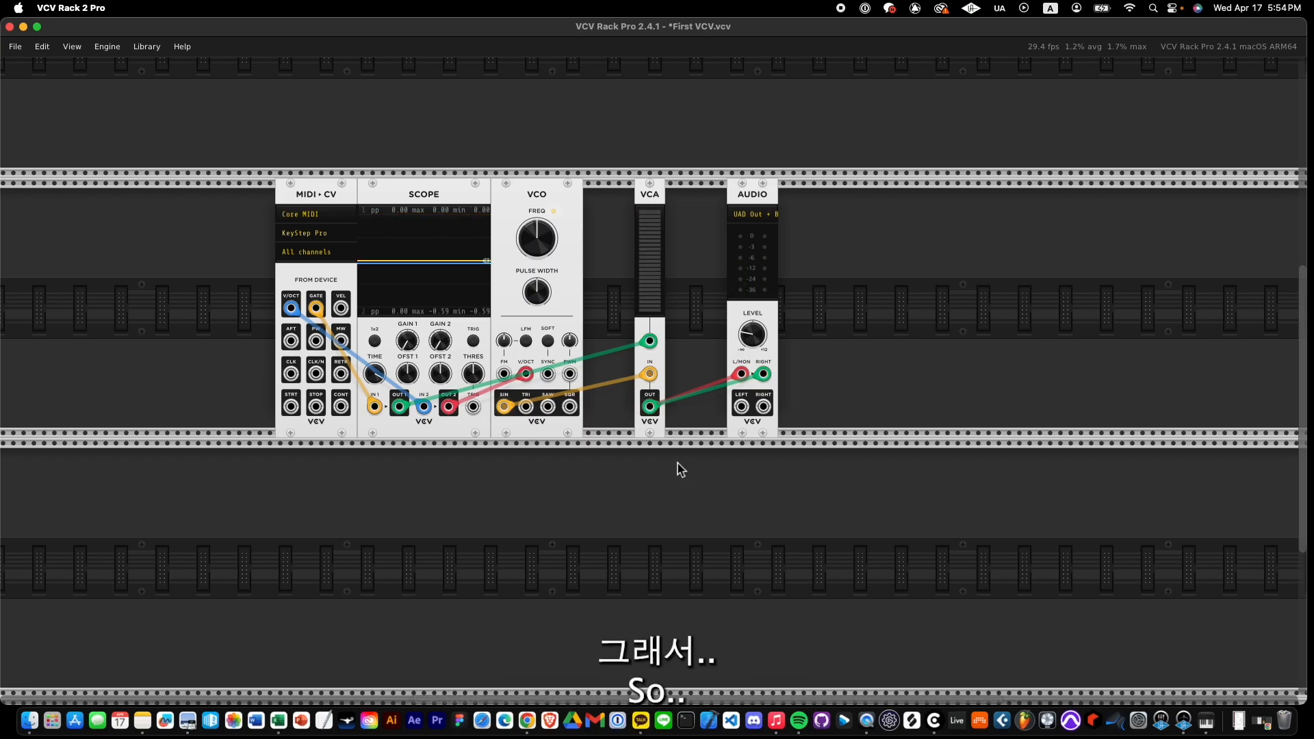
Add the VCV ADSR EG module and place it between the VCO and the VCA.
right_click(595, 515)
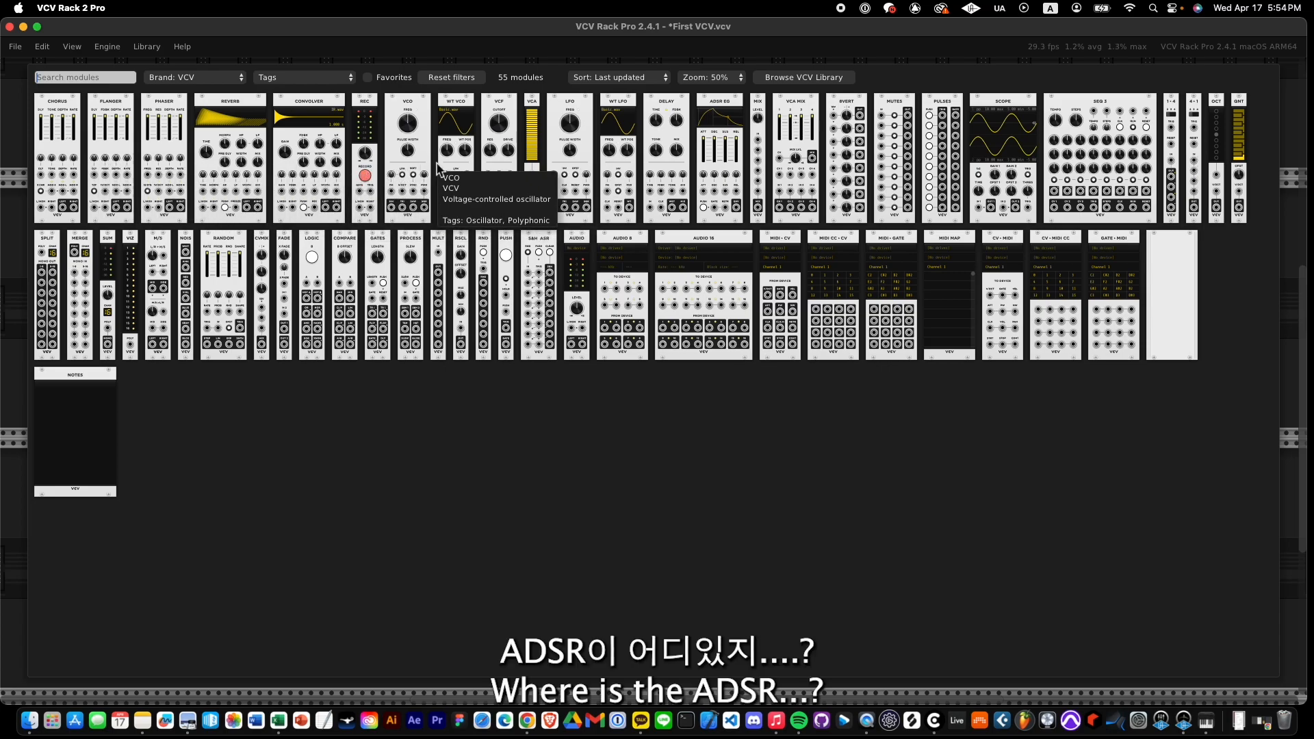
click(719, 154)
drag(621, 484, 630, 423)
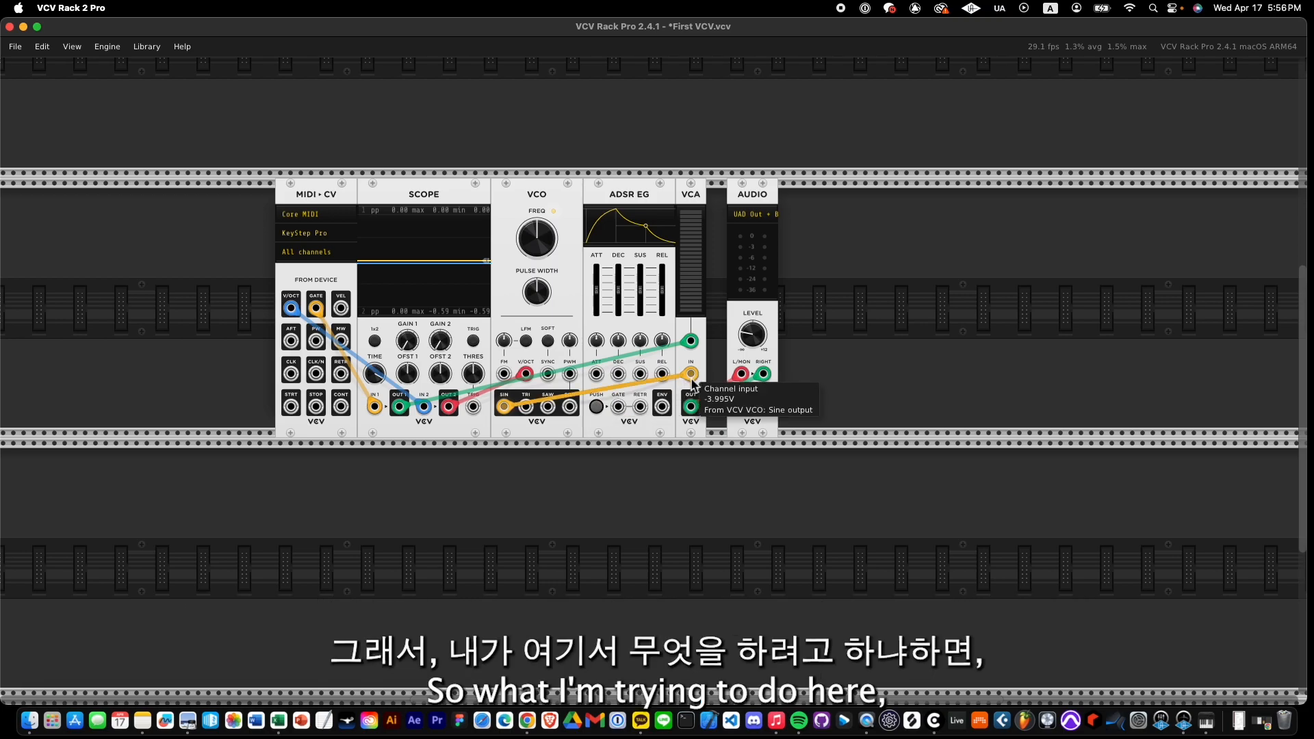
Reroute the Scope output 1 cable from the VCA's CV input to the ADSR's gate input, and patch the envelope output into the VCA's CV.
drag(691, 375, 692, 375)
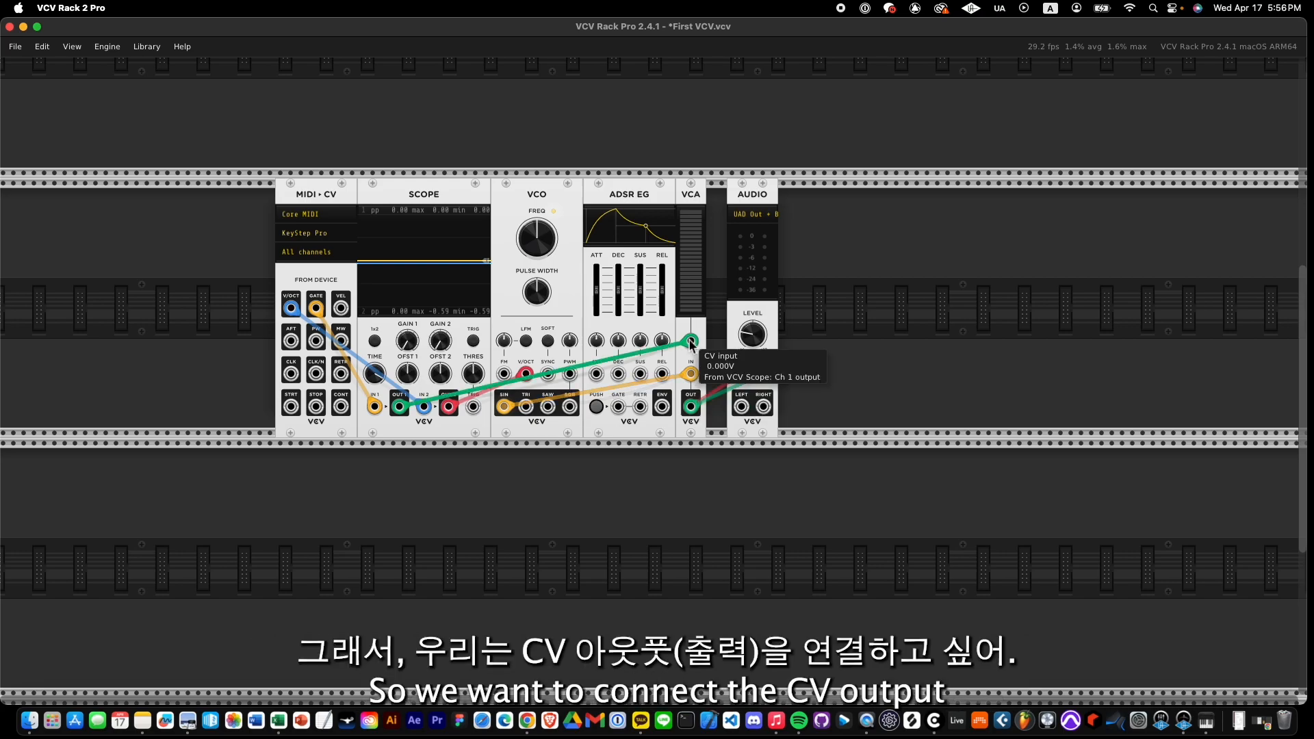
drag(690, 341, 623, 411)
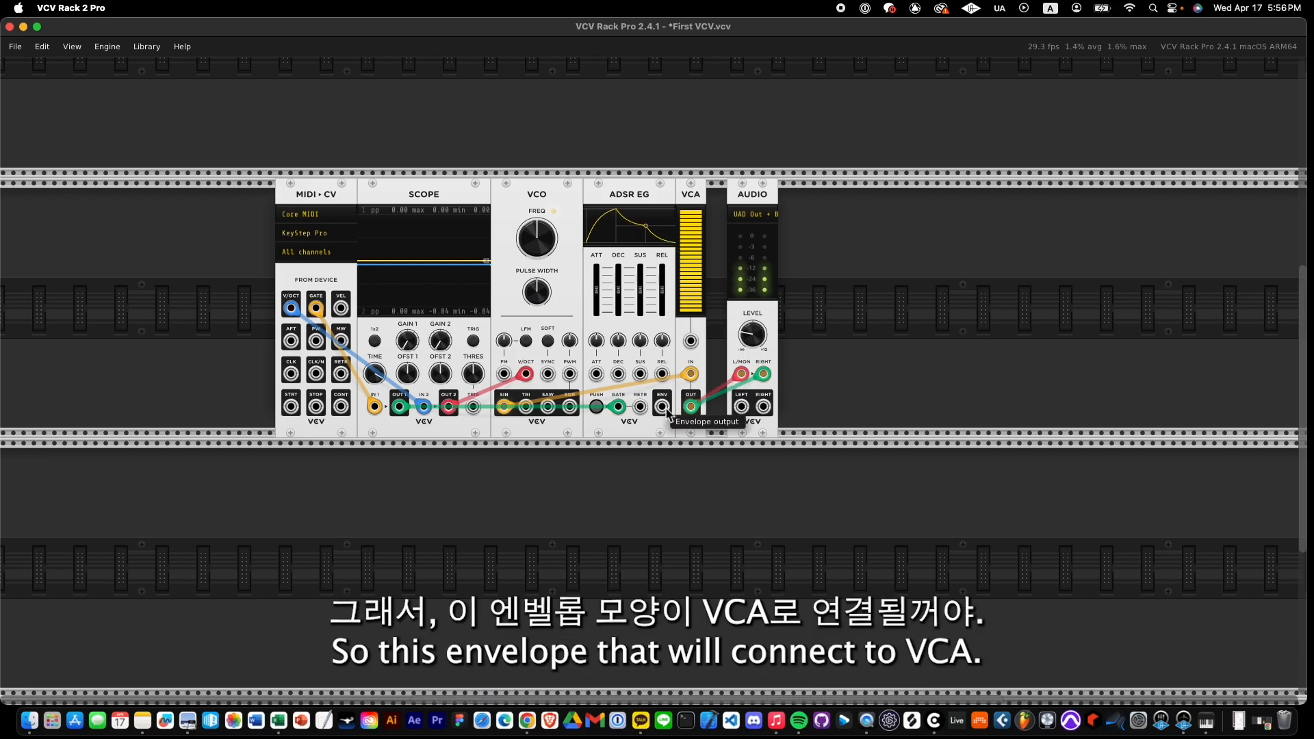
drag(667, 410, 690, 351)
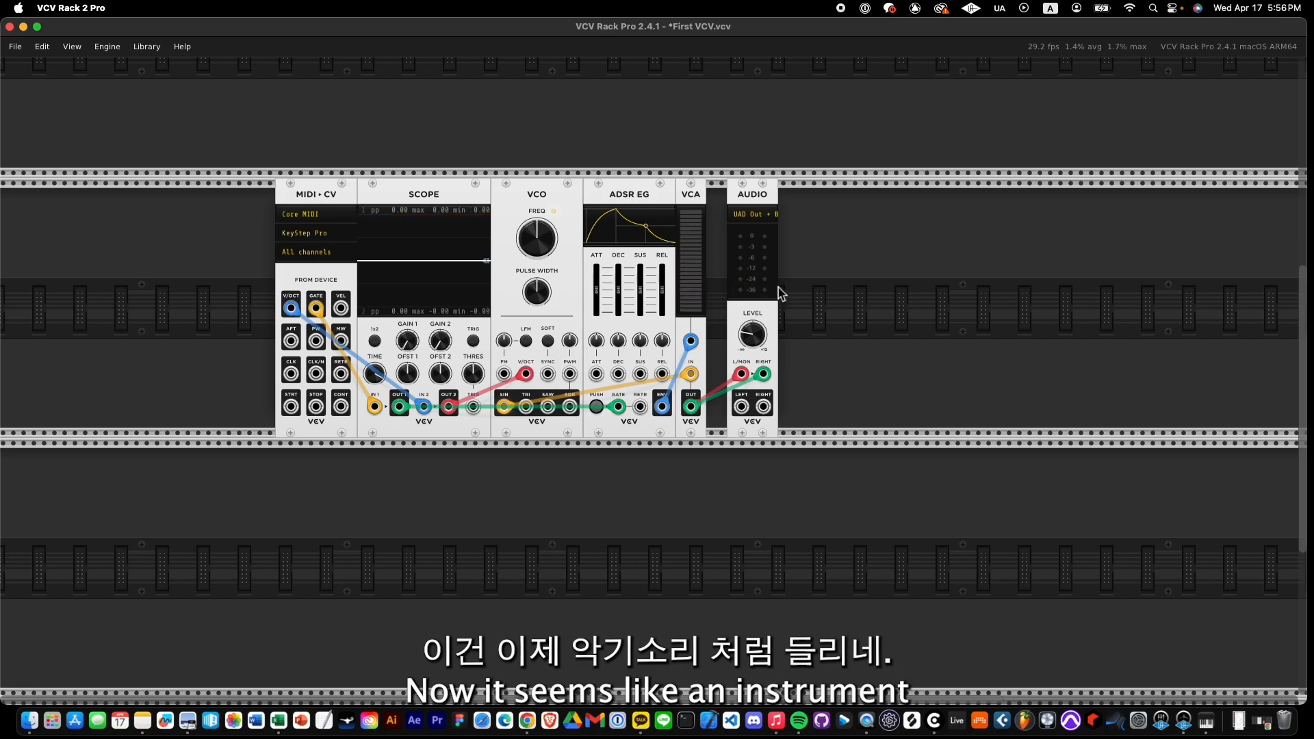
Shape the ADSR envelope with a short attack, slight decay and sustain, and a short release.
drag(597, 288, 597, 299)
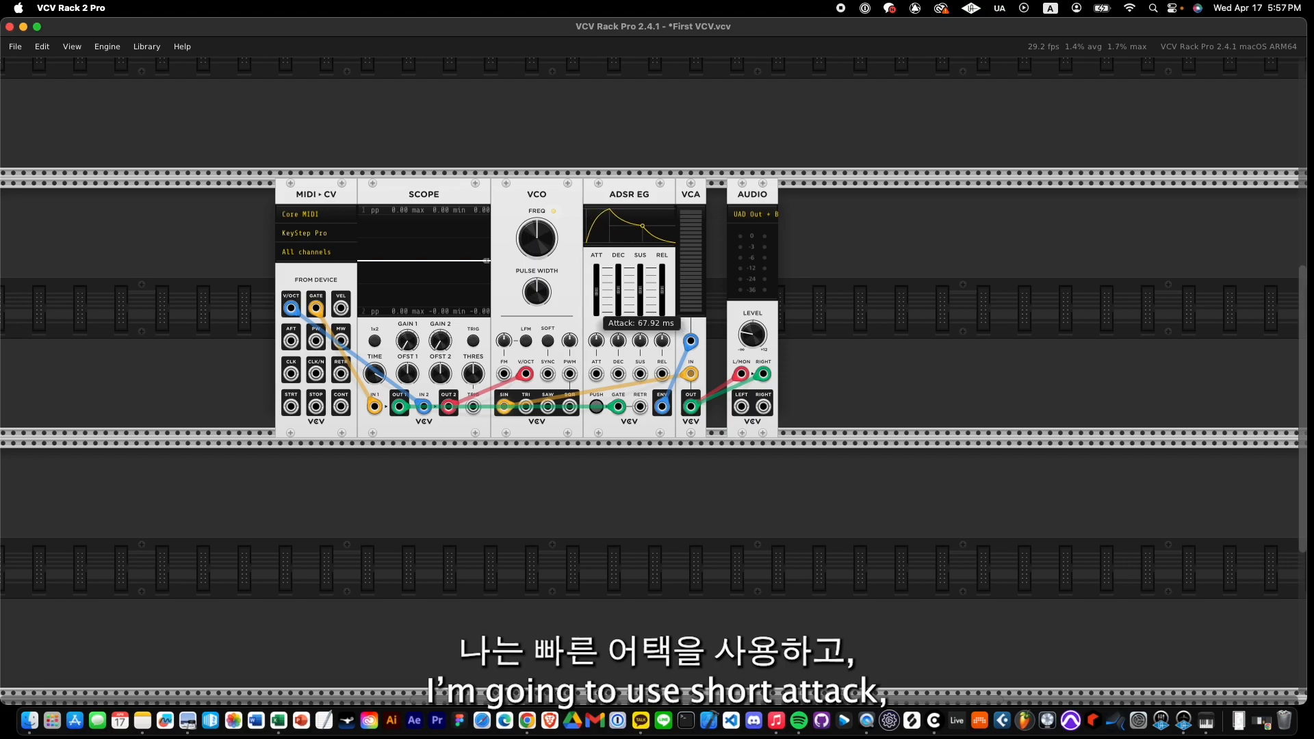
drag(620, 289, 662, 296)
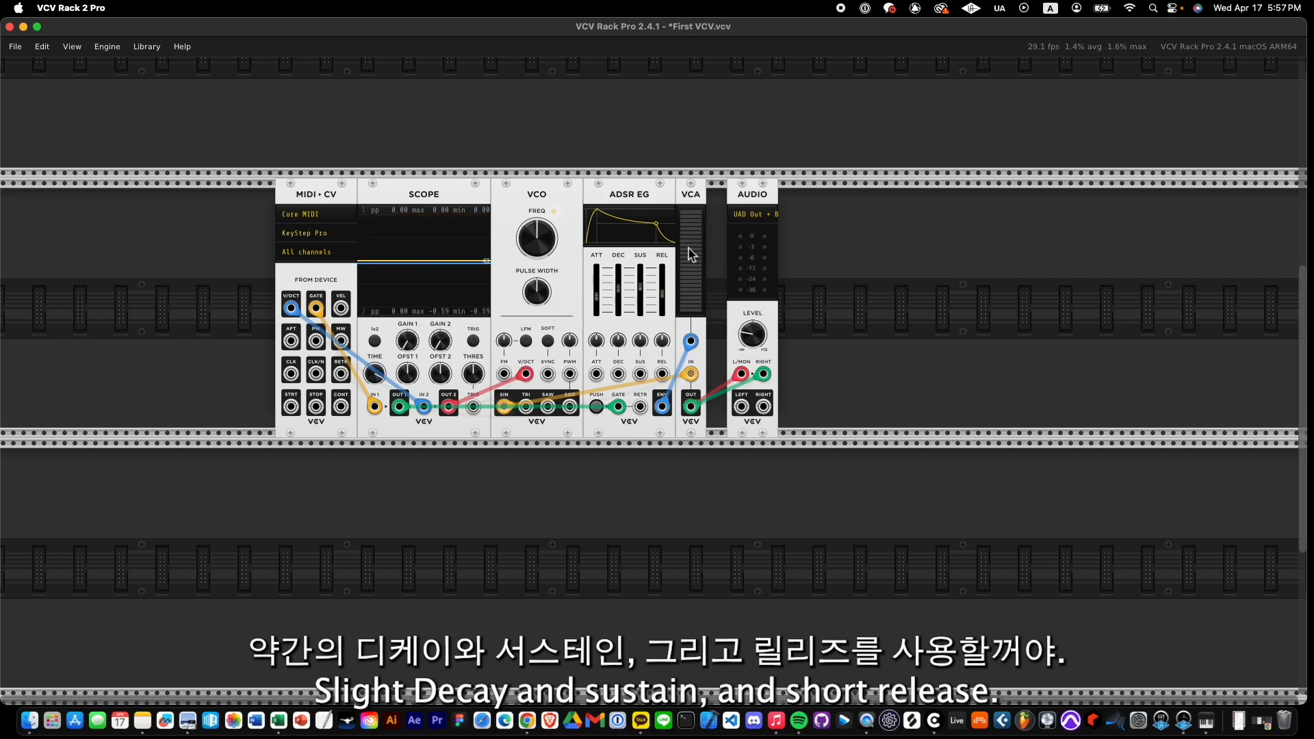
drag(599, 300, 599, 302)
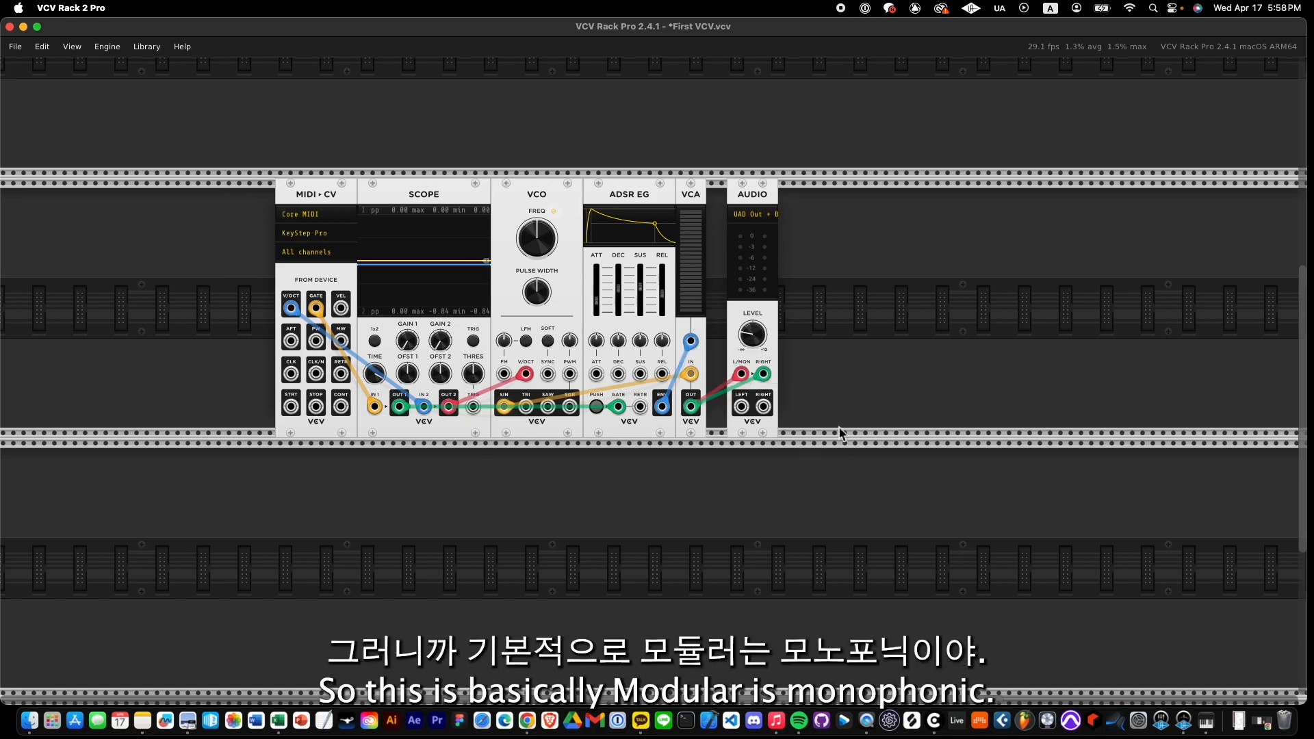
Move the Audio module flush against the VCA.
drag(753, 203, 732, 203)
drag(798, 145, 265, 466)
click(574, 498)
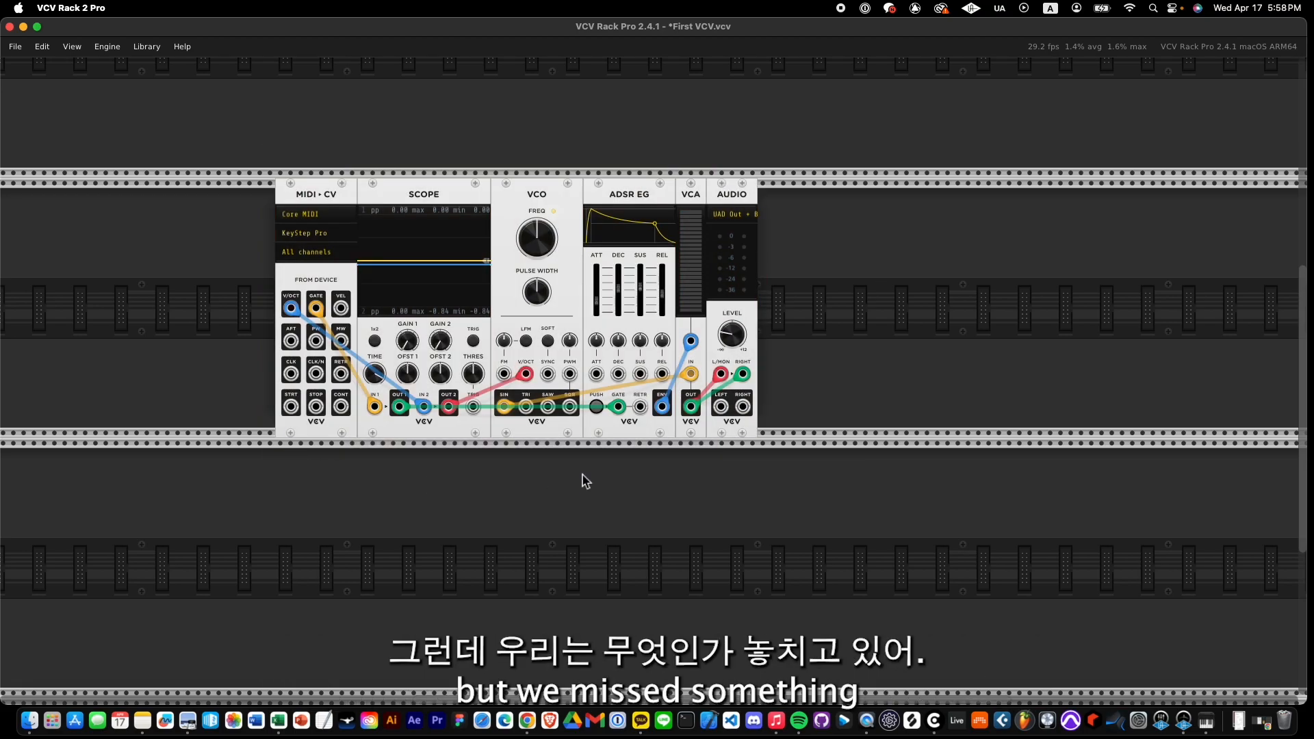
Add the VCV VCF module and place it between the VCA and Audio.
right_click(805, 222)
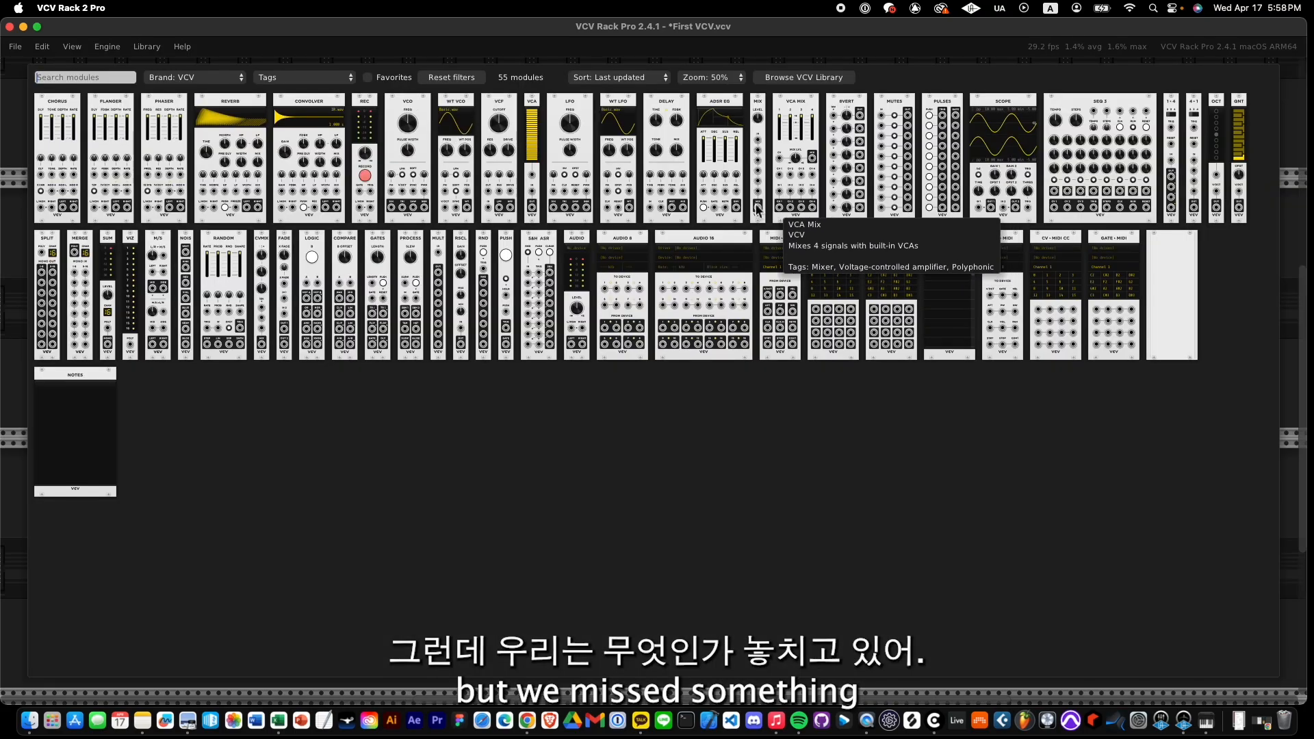
click(505, 139)
drag(833, 207, 805, 209)
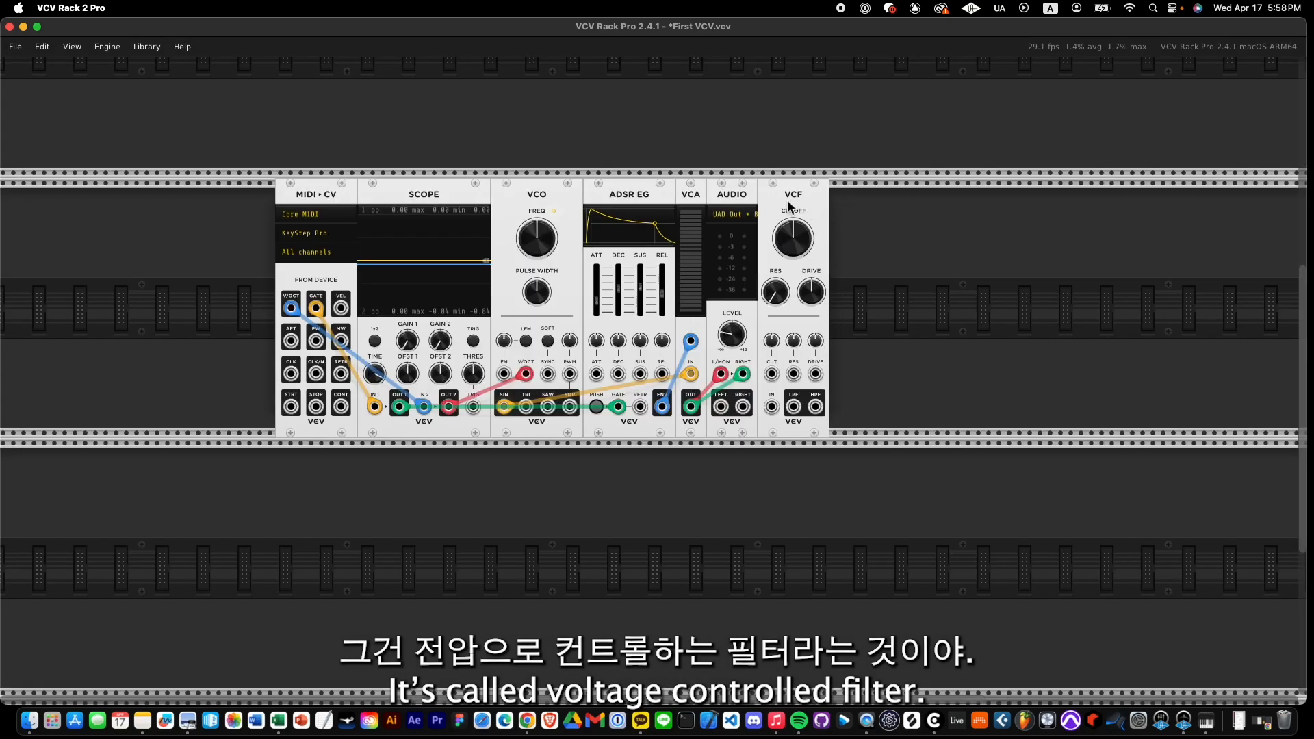
drag(794, 205, 743, 207)
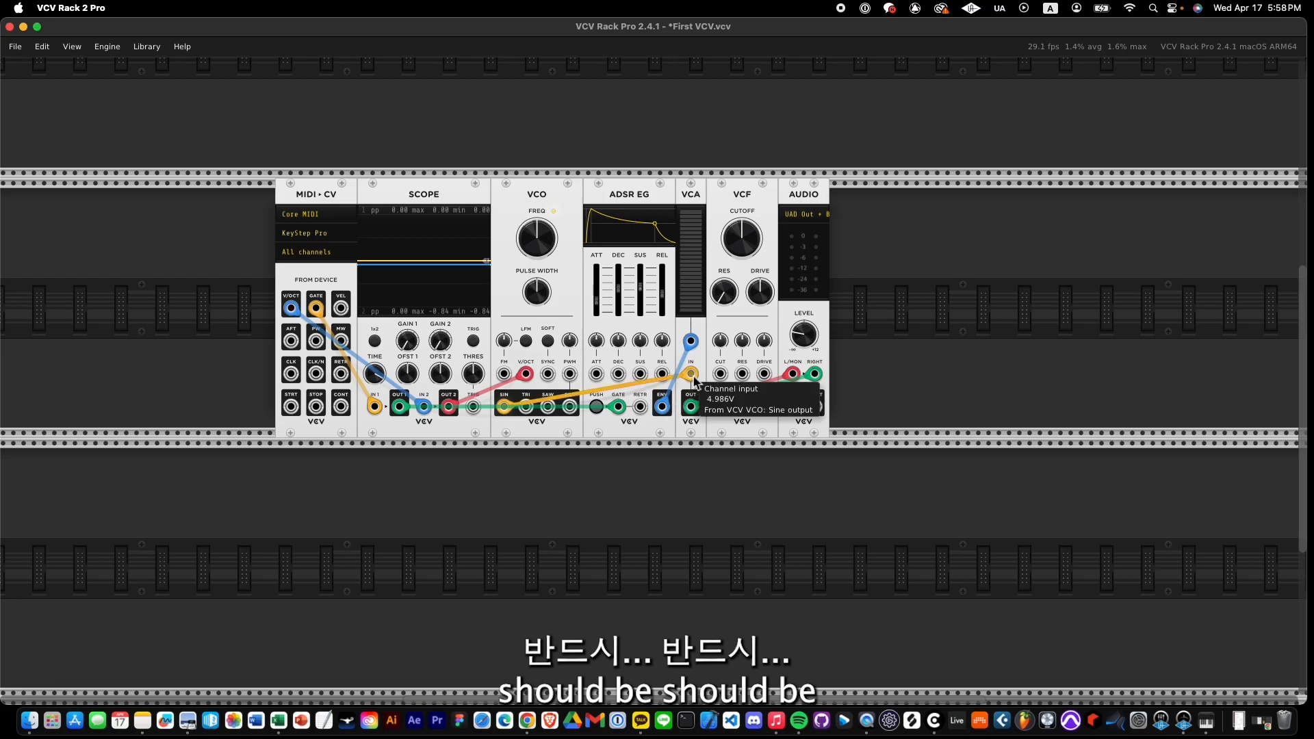
Reroute the VCO sine into the VCF input, place the VCF after the VCO, and patch its low-pass output into the VCA's channel input.
drag(691, 374, 721, 407)
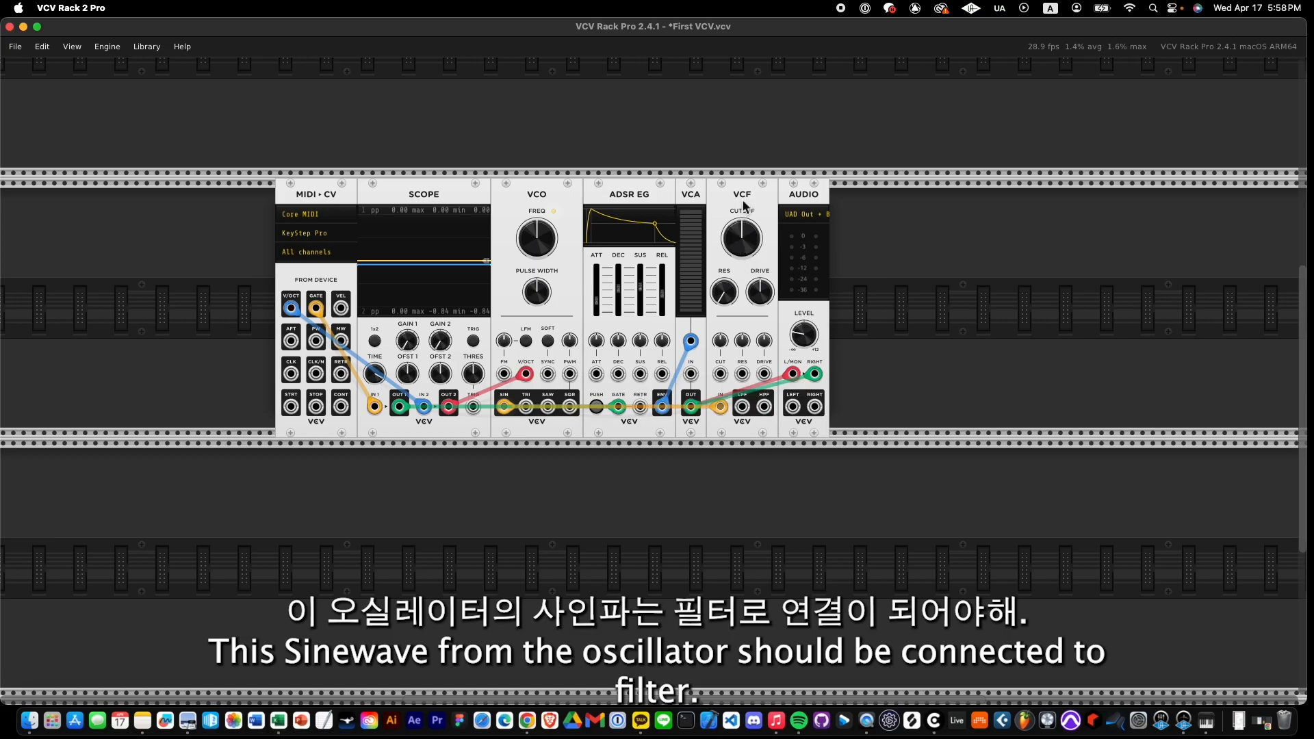
drag(729, 204, 634, 220)
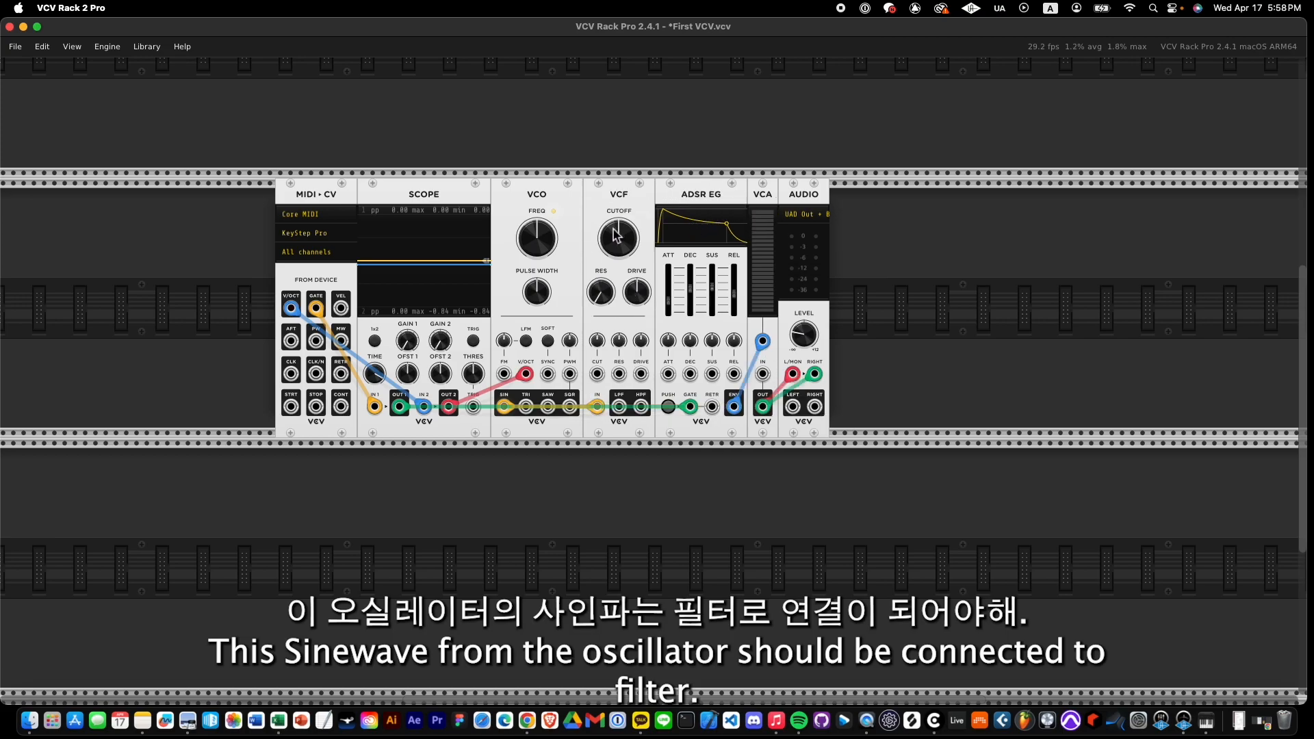
drag(623, 412, 764, 375)
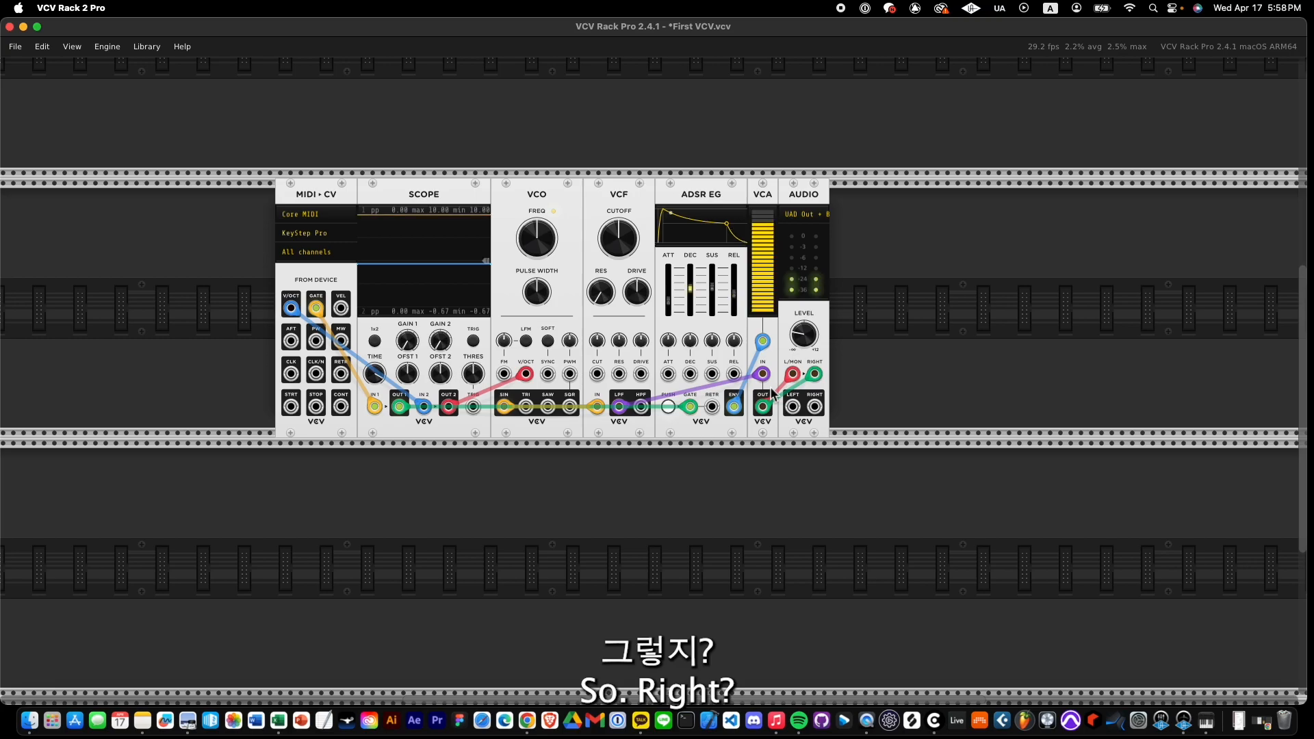
mouse_move(537, 260)
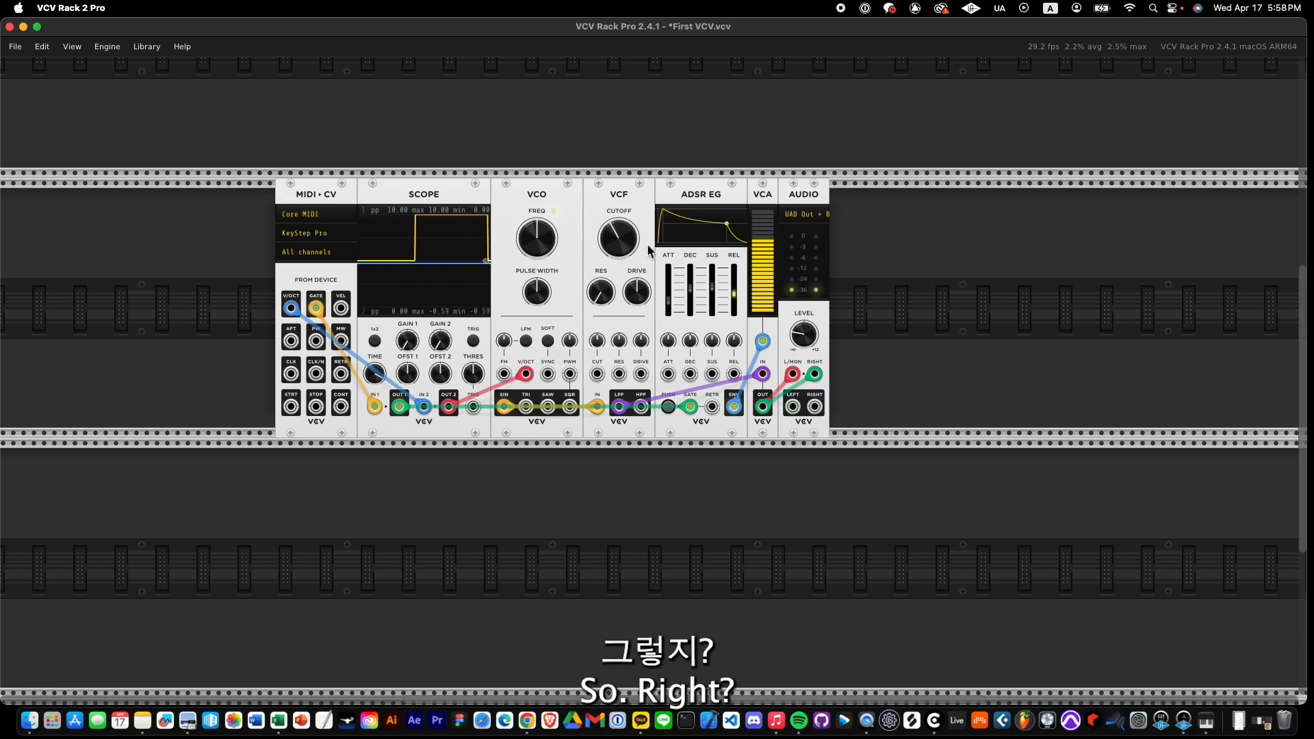
mouse_move(615, 252)
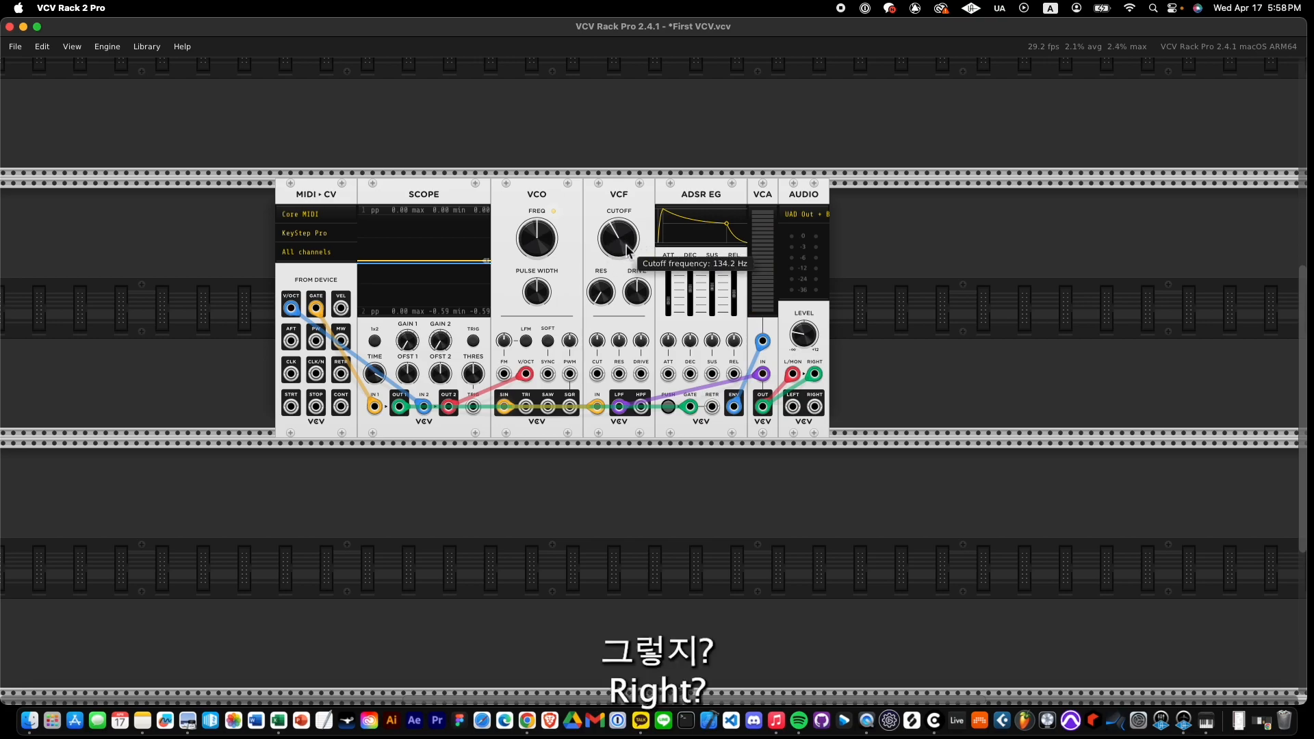
drag(873, 149, 245, 491)
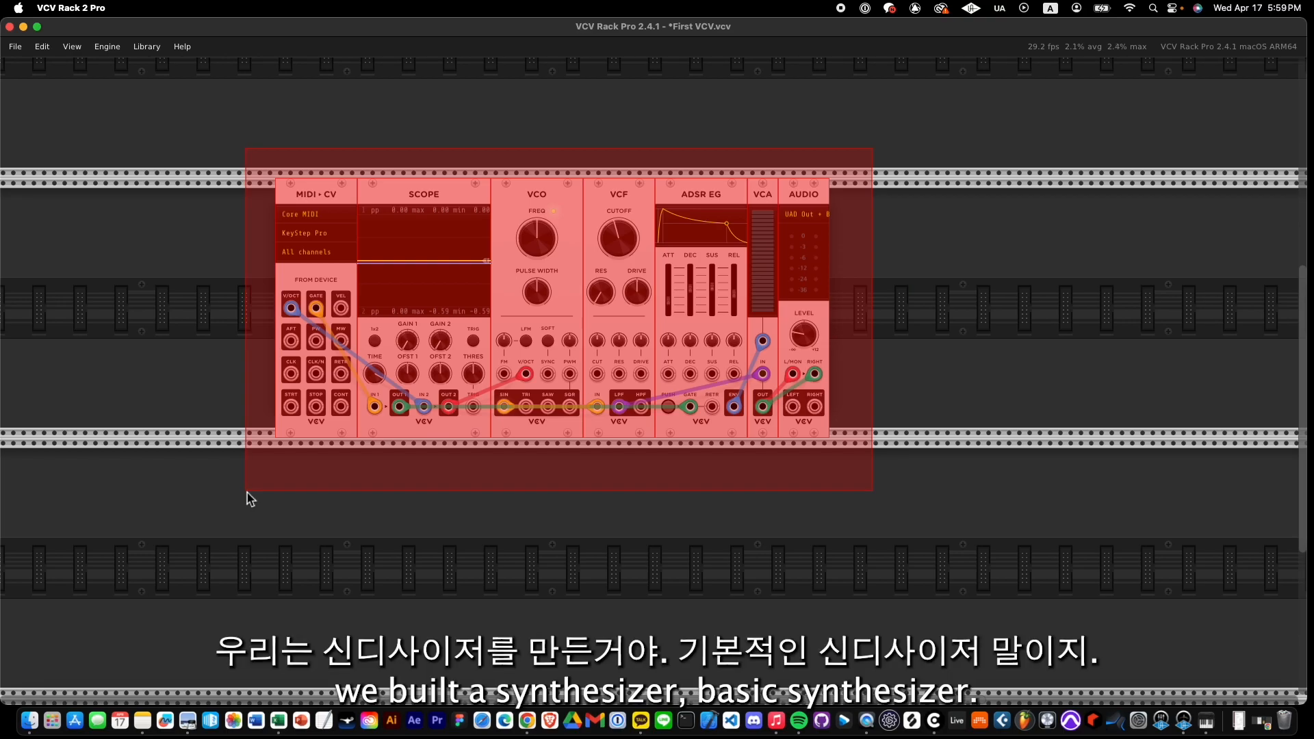
drag(248, 497, 247, 499)
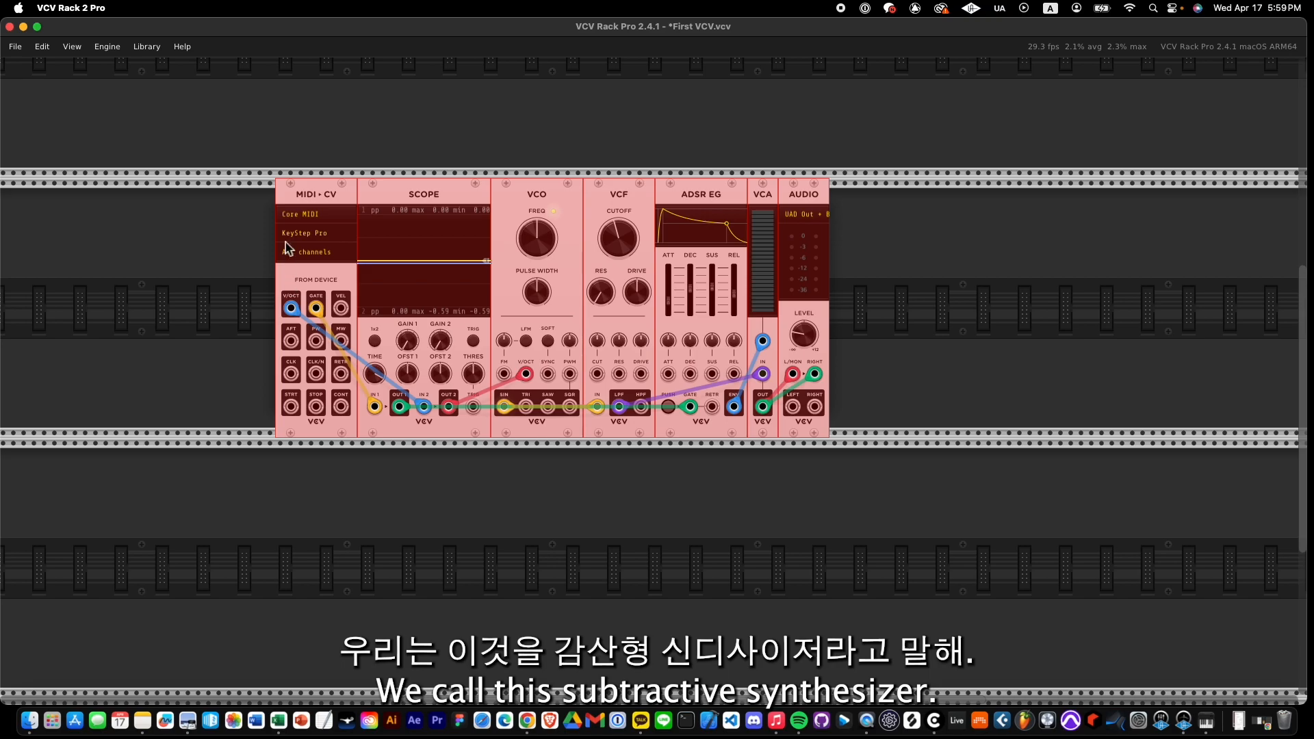
click(521, 140)
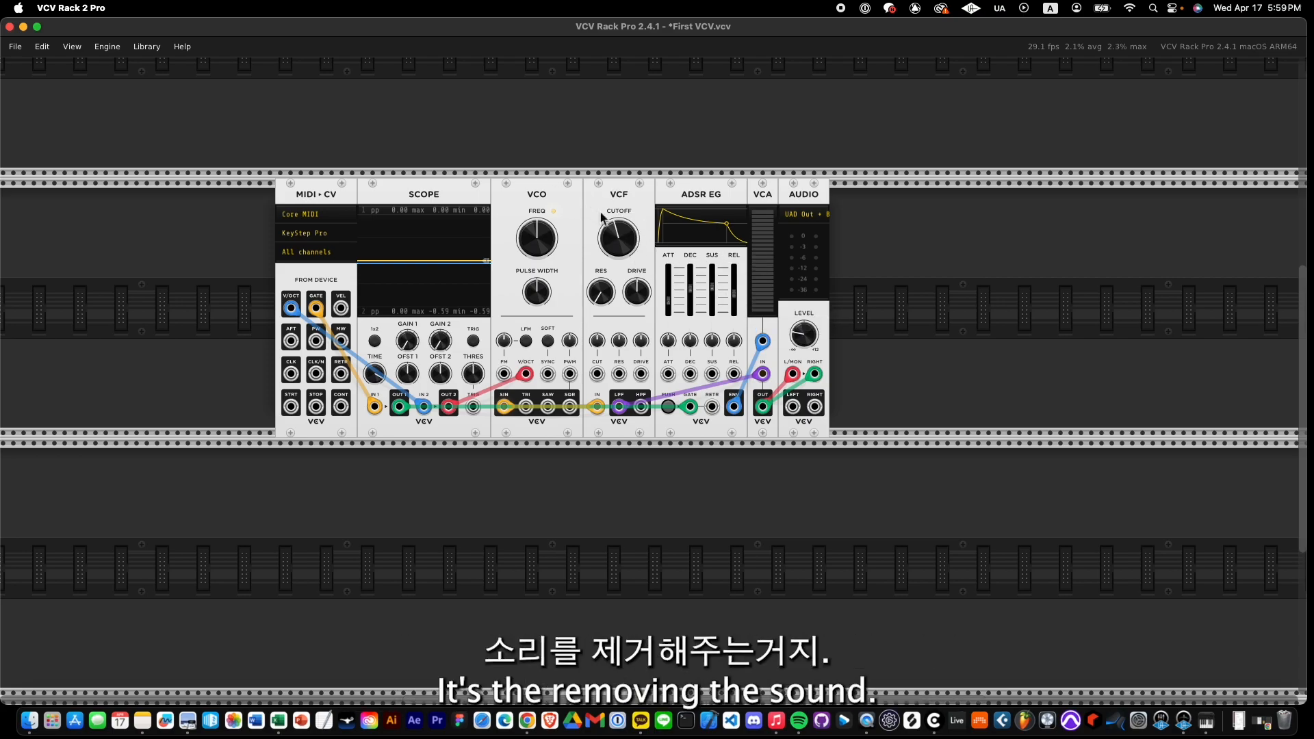
Raise the VCF's cutoff frequency.
mouse_move(698, 314)
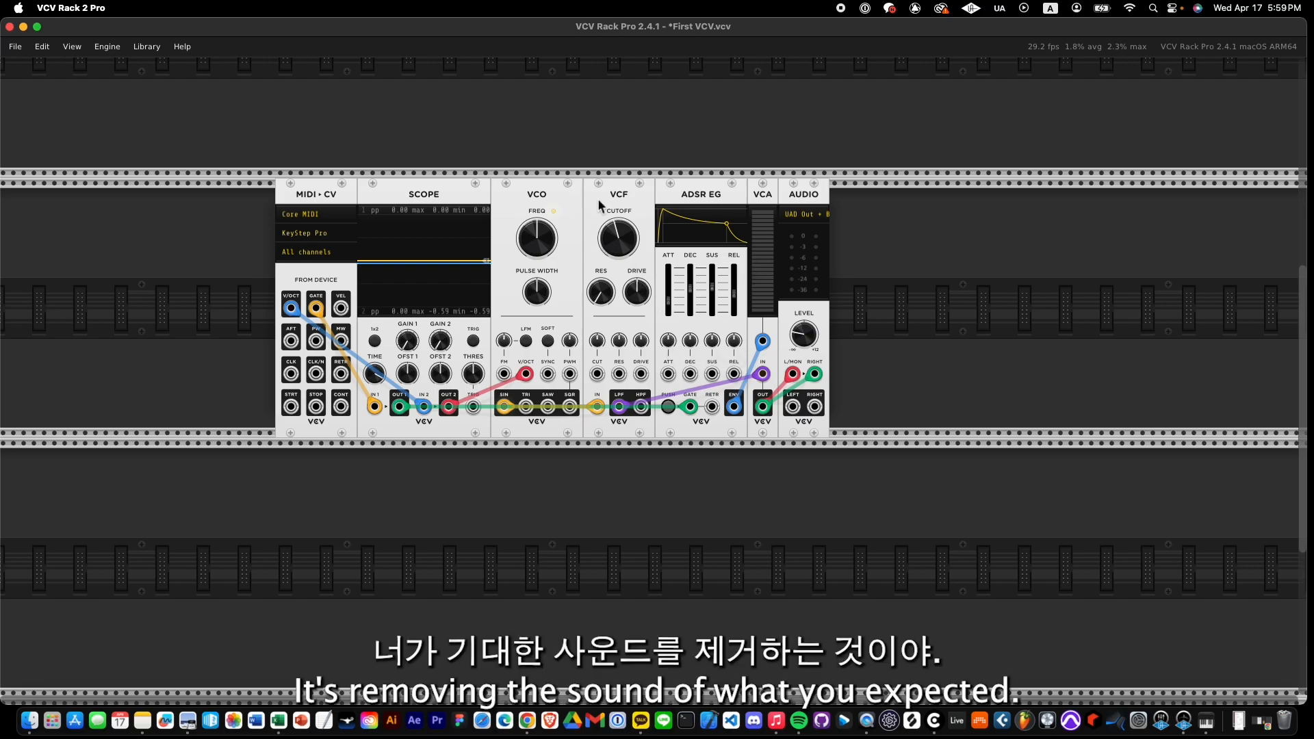
drag(623, 229, 624, 236)
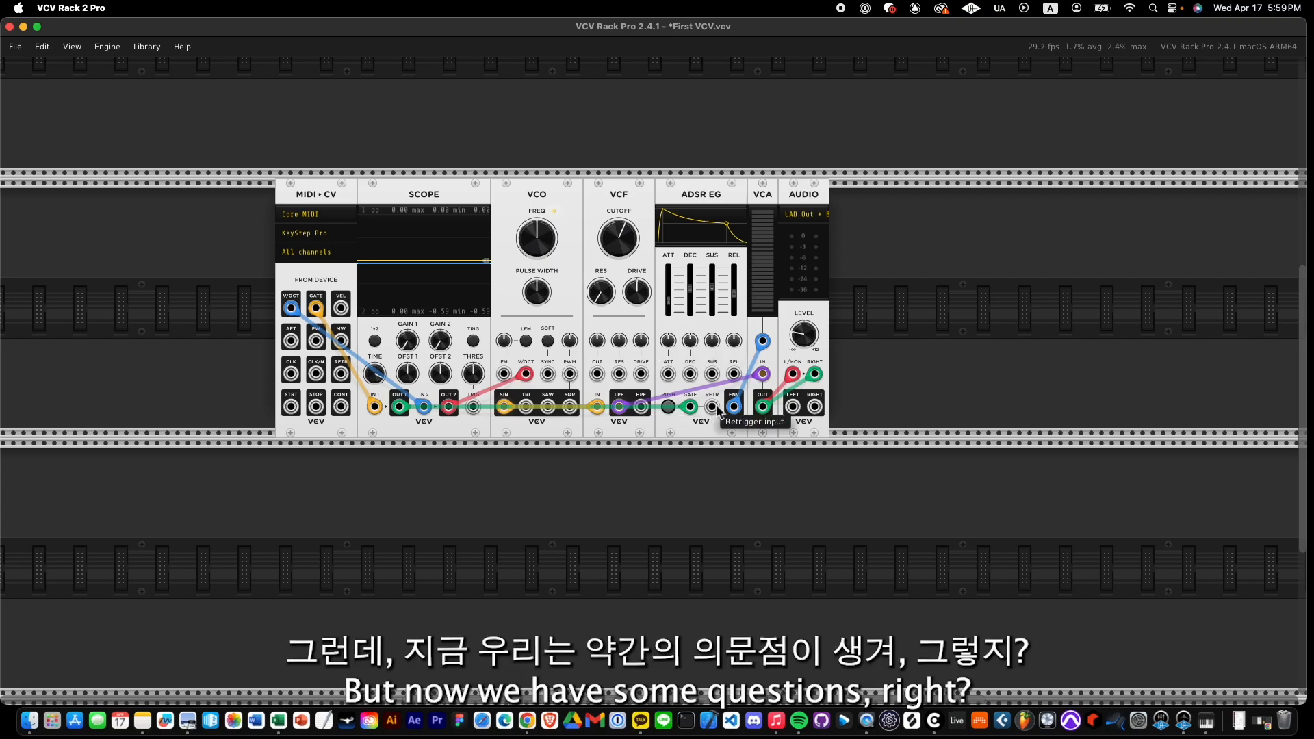
Unplug the VCF's input and low-pass output, and patch the VCO sine directly into the VCA's channel input.
drag(760, 379, 730, 499)
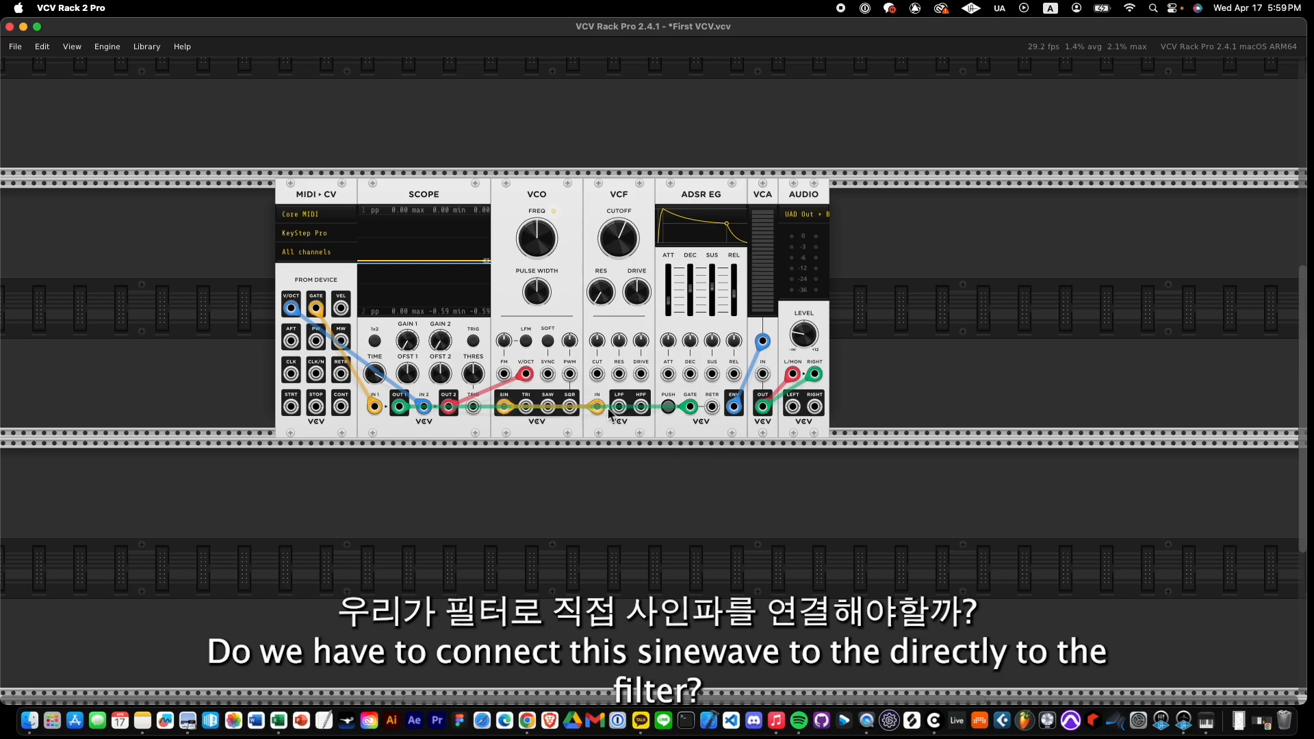
drag(597, 407, 647, 482)
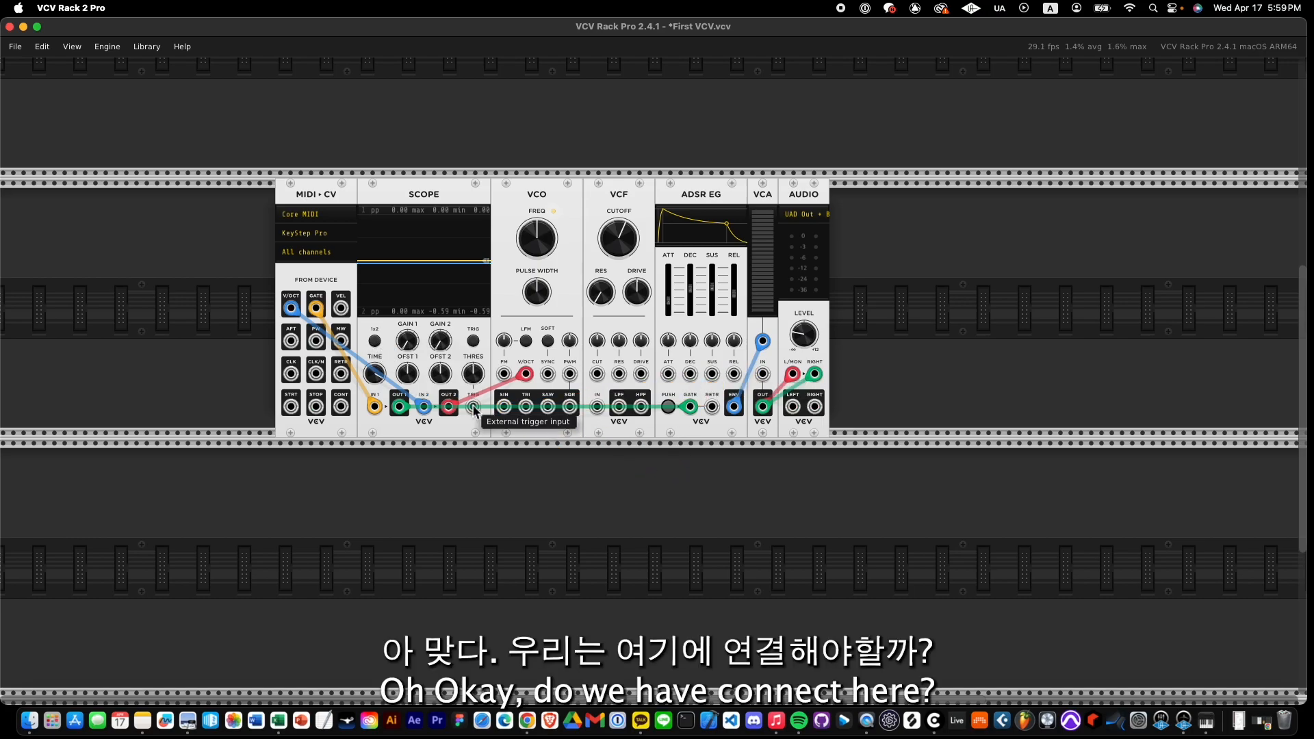
drag(506, 407, 794, 451)
Unplug the VCA output from Audio, and move the VCF between the VCA and a set-apart Audio module.
drag(764, 406, 833, 503)
drag(812, 228, 915, 222)
drag(616, 218, 731, 224)
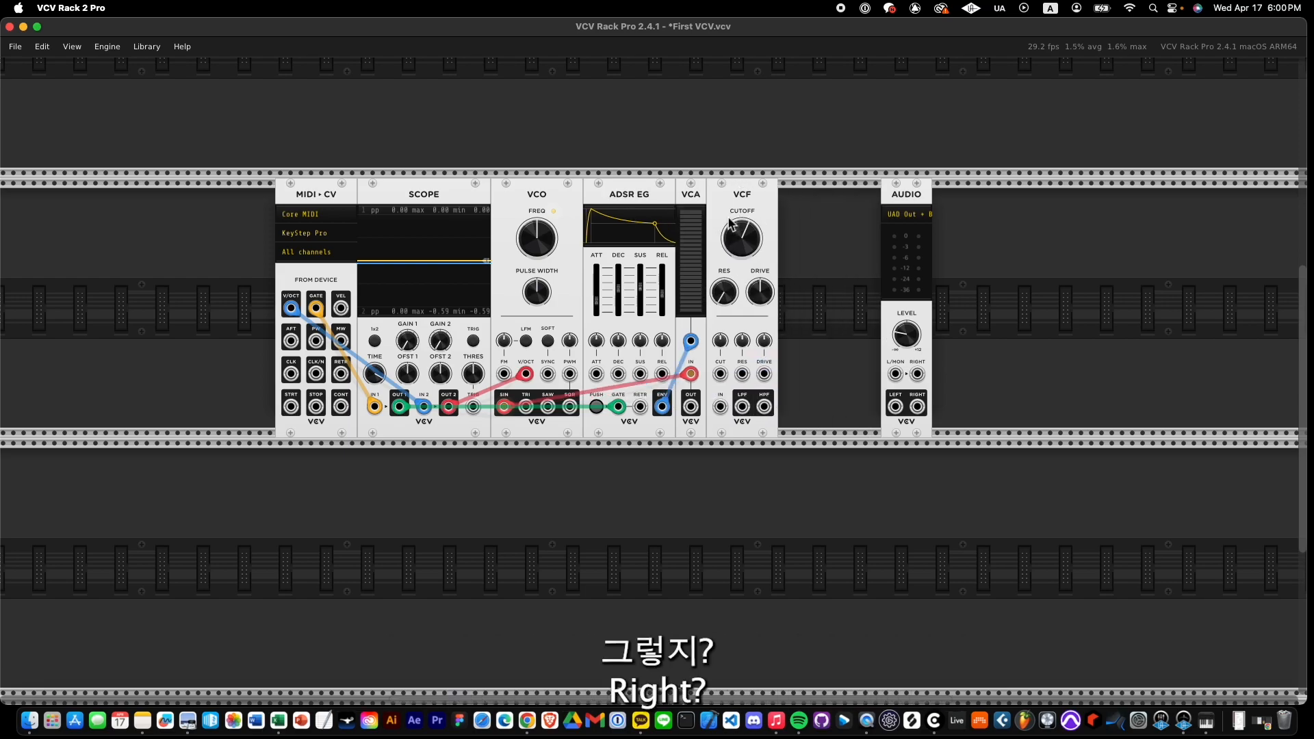
Patch the VCA output into the VCF input and the VCF low-pass output into both Audio inputs, with the VCF spaced away from the VCA.
drag(690, 407, 895, 373)
drag(744, 411, 918, 375)
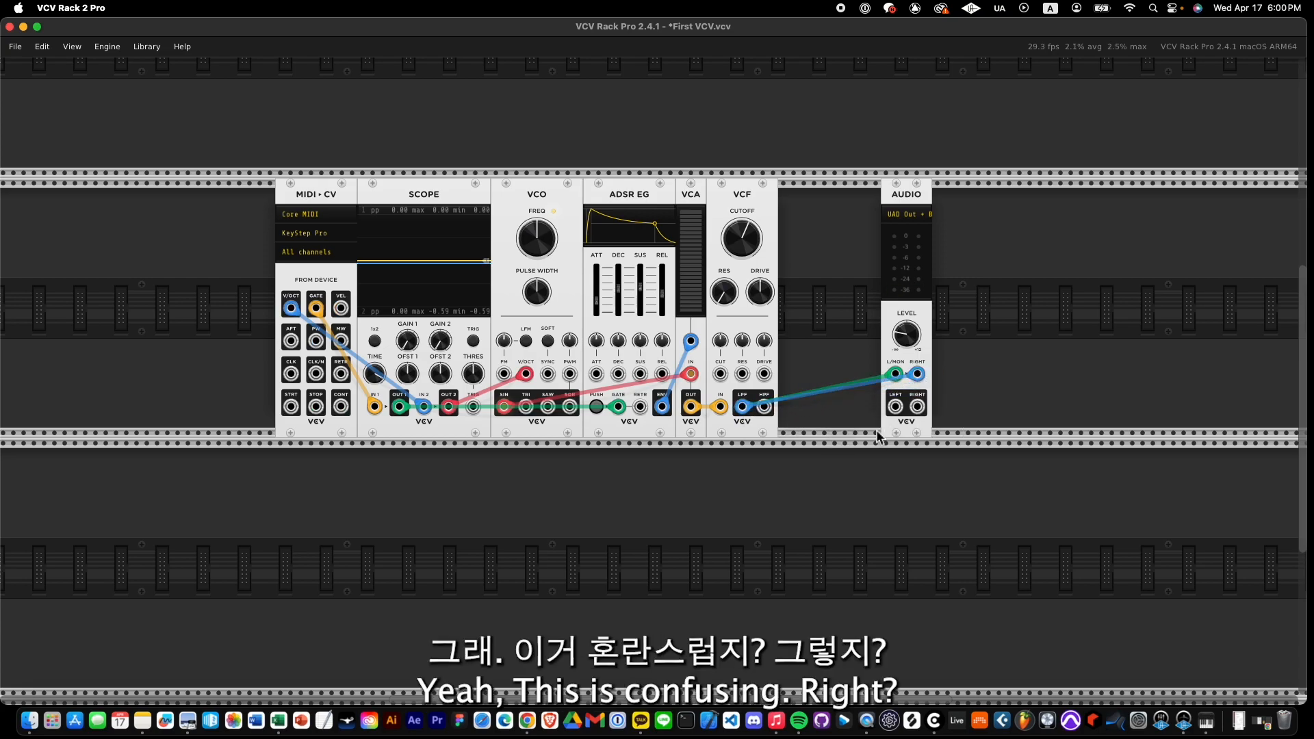
drag(756, 201, 811, 214)
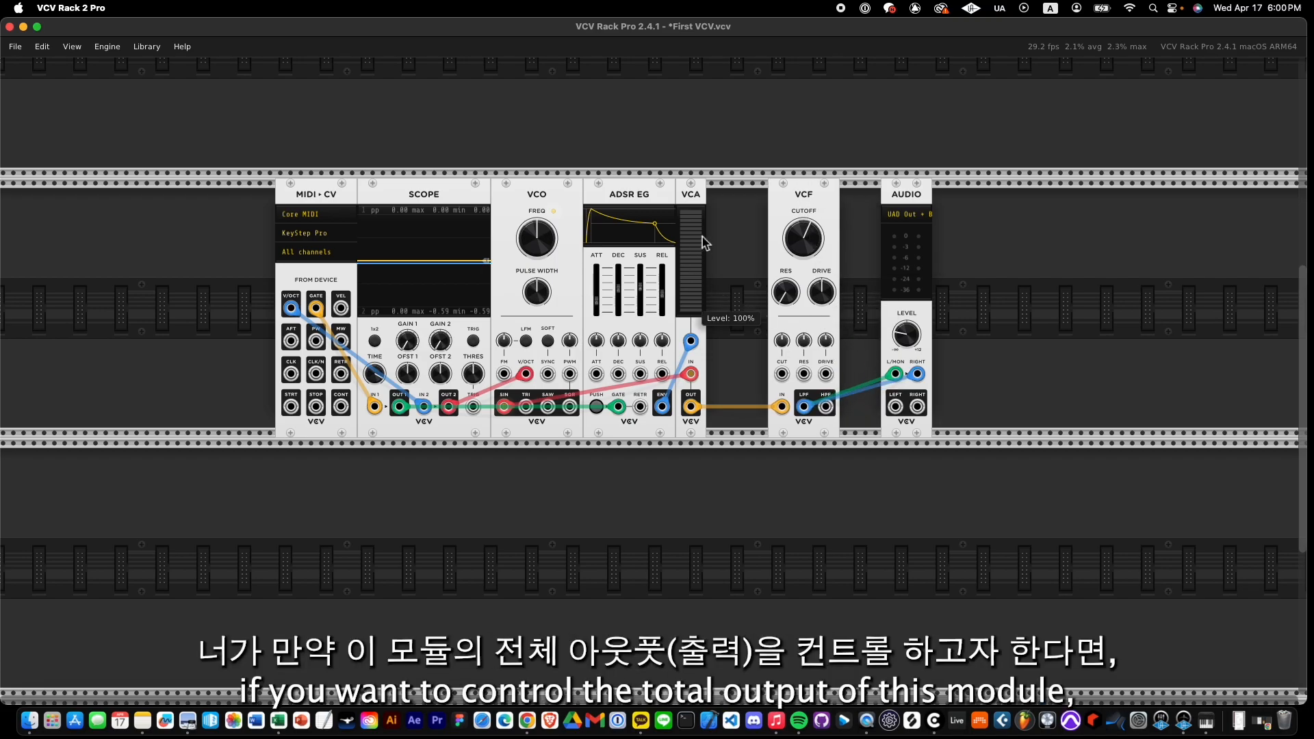
drag(719, 158, 219, 522)
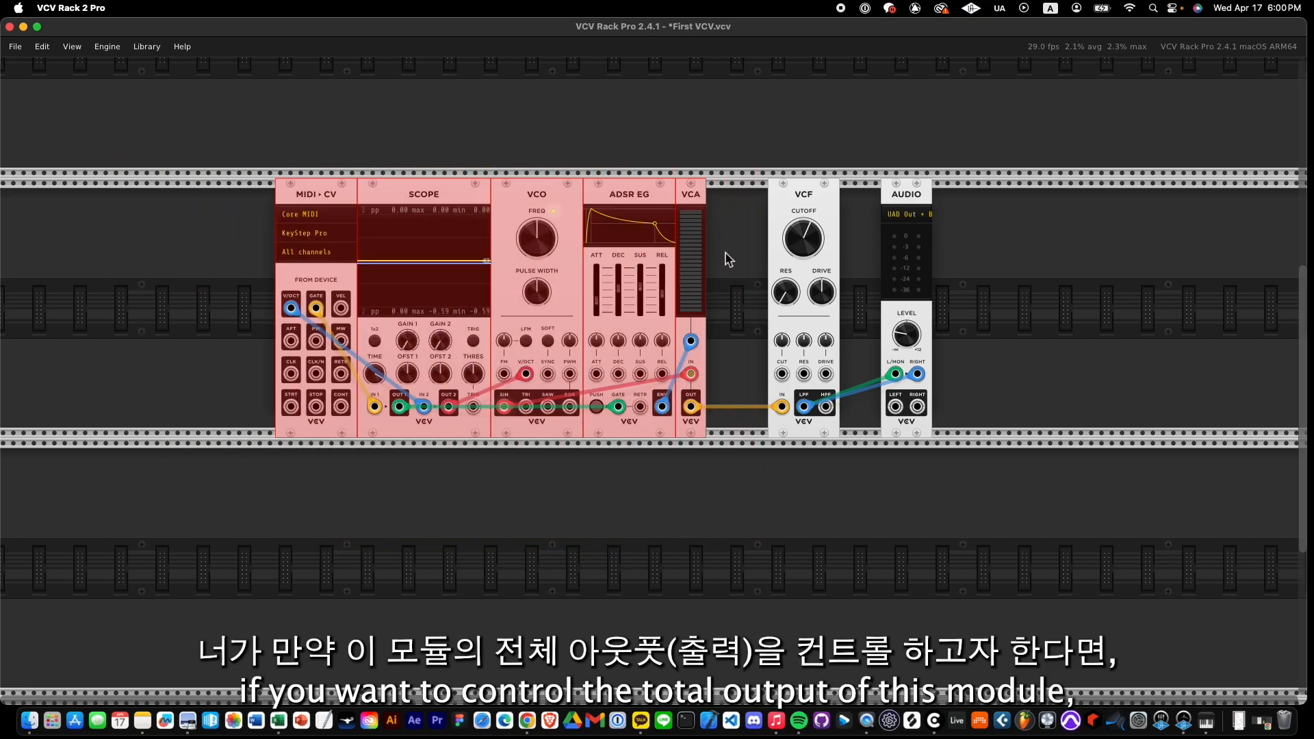
drag(729, 164, 233, 618)
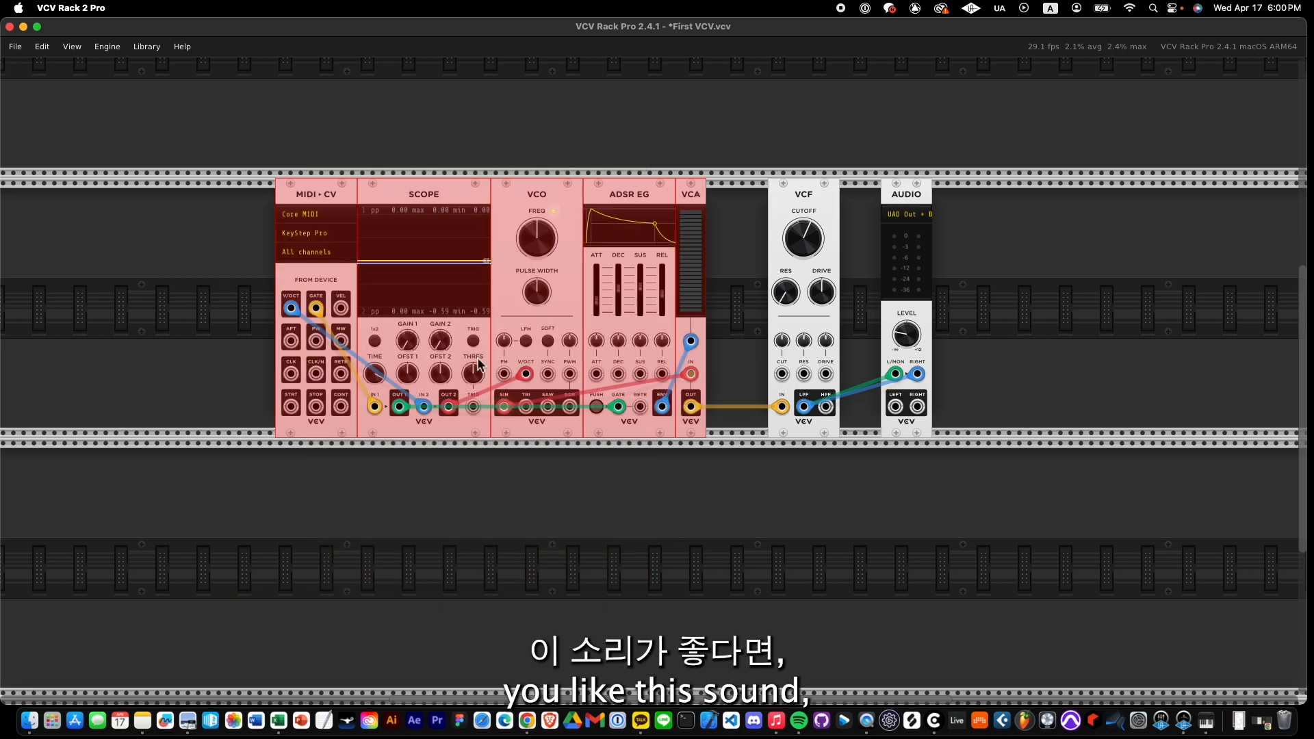
drag(733, 141, 190, 499)
click(764, 213)
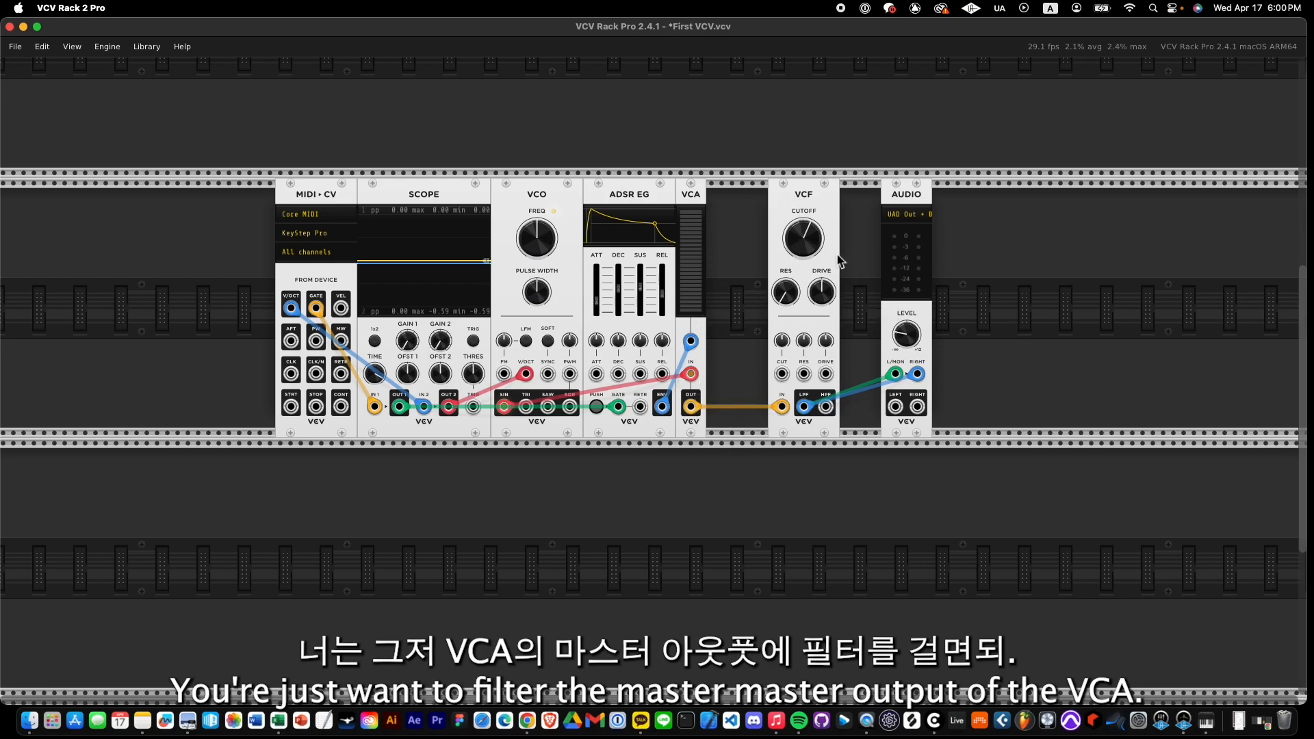
drag(745, 159, 972, 483)
mouse_move(973, 123)
mouse_down()
mouse_move(933, 220)
mouse_move(91, 464)
mouse_up()
click(675, 476)
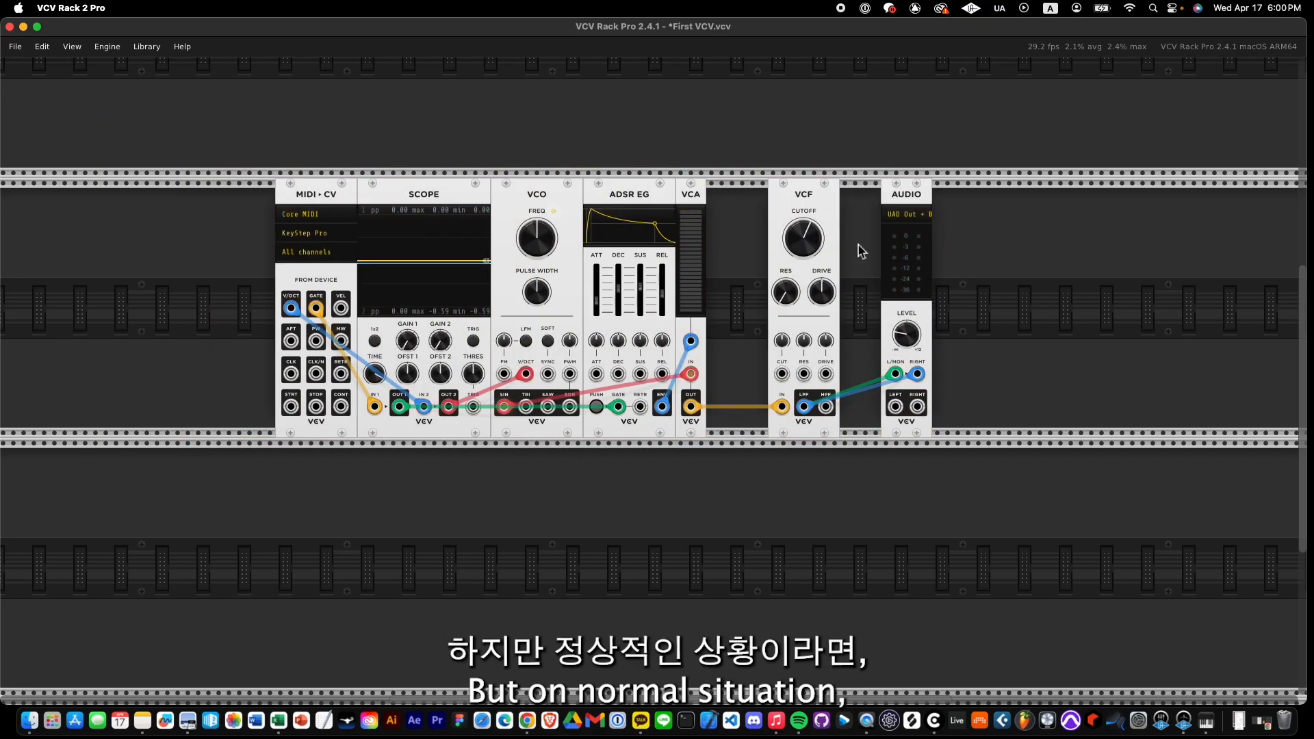
Rewire the VCA output directly to Audio's left and right inputs, and place the unplugged VCF between the ADSR EG and the VCA.
drag(807, 206, 756, 210)
drag(753, 408, 762, 460)
mouse_move(691, 407)
mouse_down()
mouse_move(905, 376)
mouse_move(693, 406)
mouse_up()
drag(698, 202, 860, 207)
drag(749, 205, 730, 213)
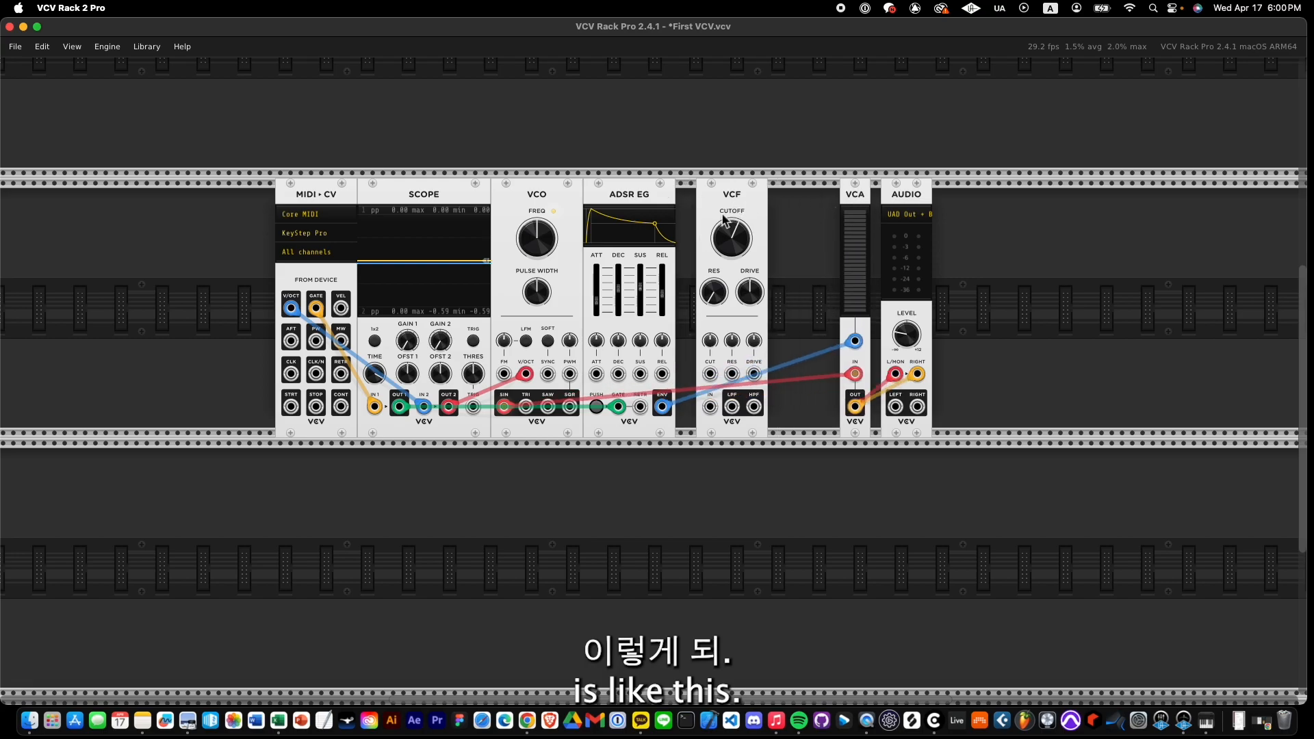
Feed the VCA's channel input from the VCF low-pass output instead of the VCO sine, and patch the VCO saw into the VCF input.
drag(504, 407, 733, 408)
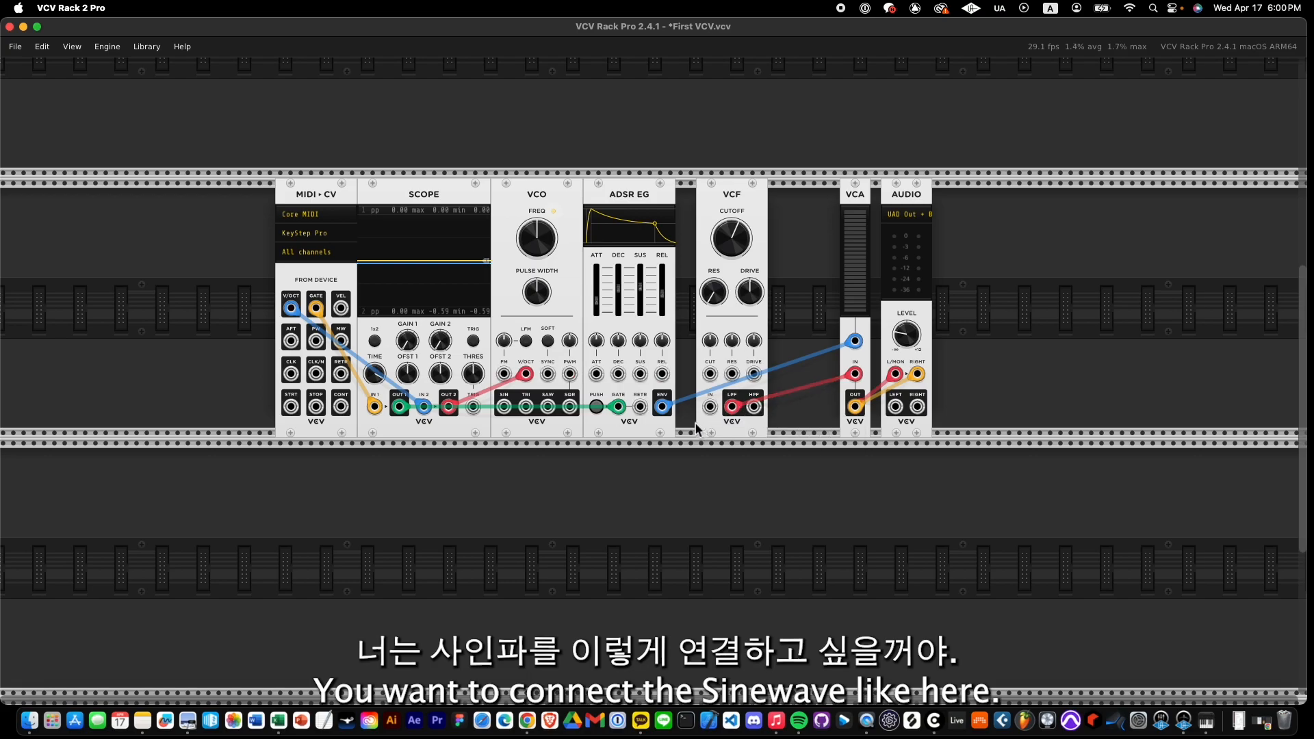
drag(548, 407, 711, 406)
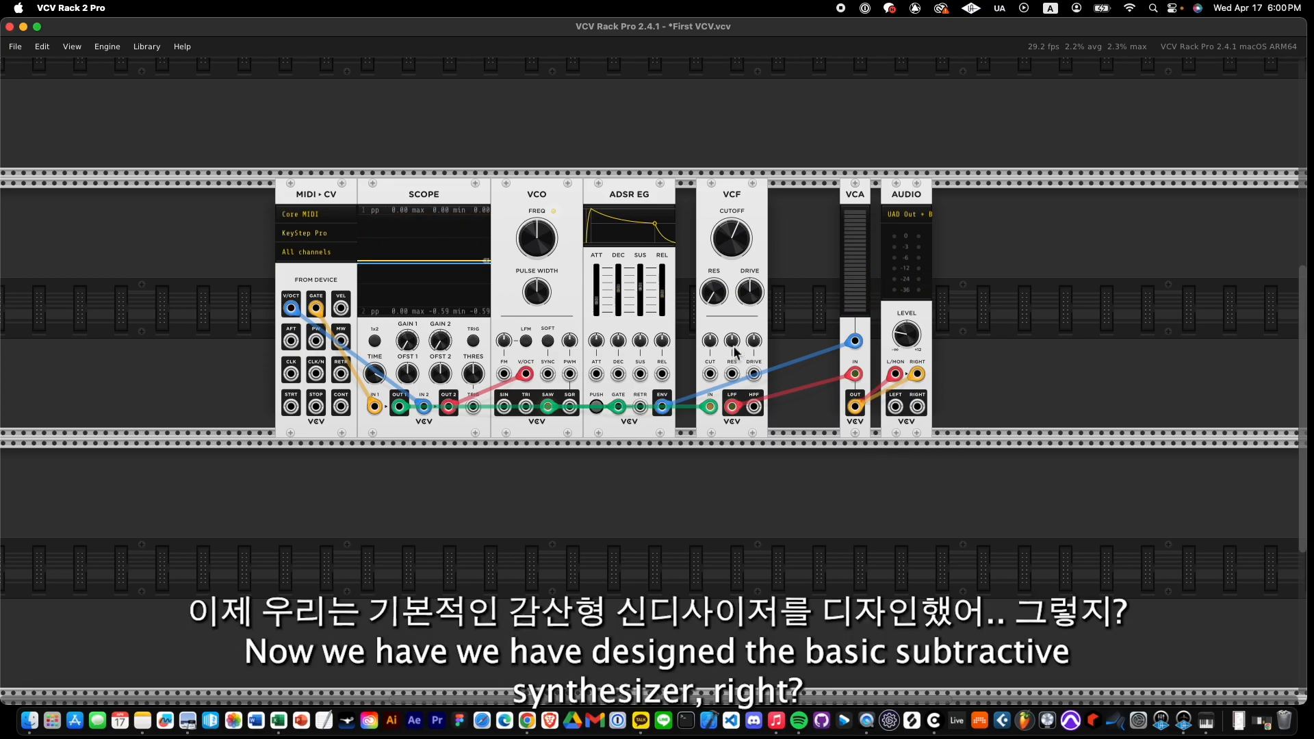
Close the gaps in the rack so the ADSR EG, VCF, VCA and Audio modules sit side by side.
drag(758, 240, 710, 210)
drag(856, 200, 774, 201)
drag(917, 198, 791, 197)
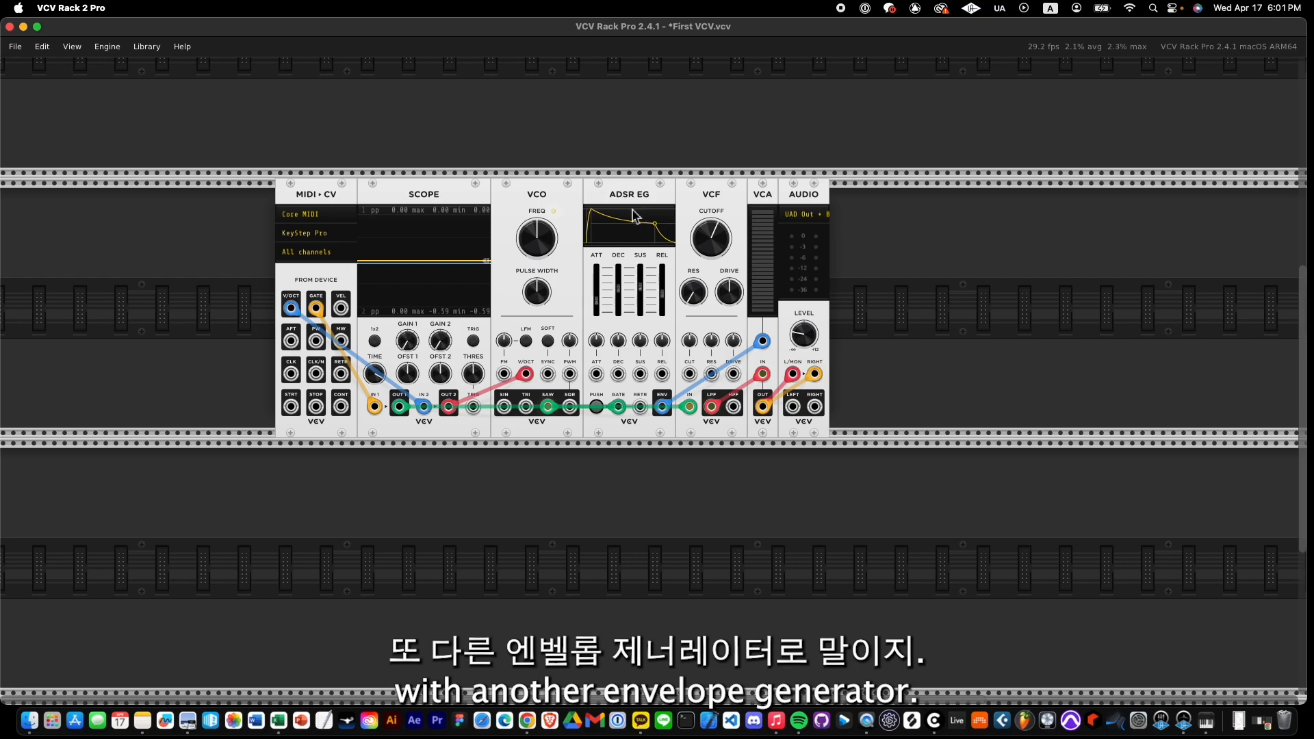
Duplicate the ADSR EG module and place the copy in the row directly below the original.
key(super+d)
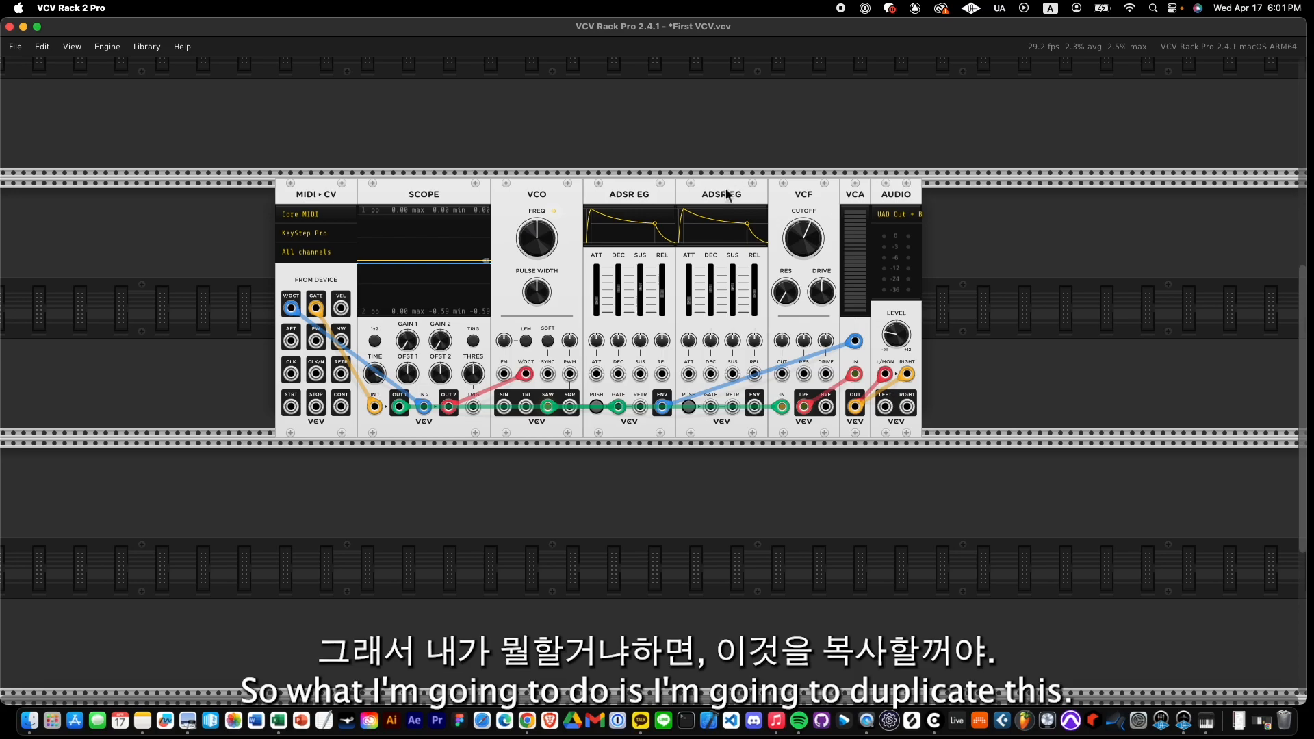
drag(731, 235, 638, 491)
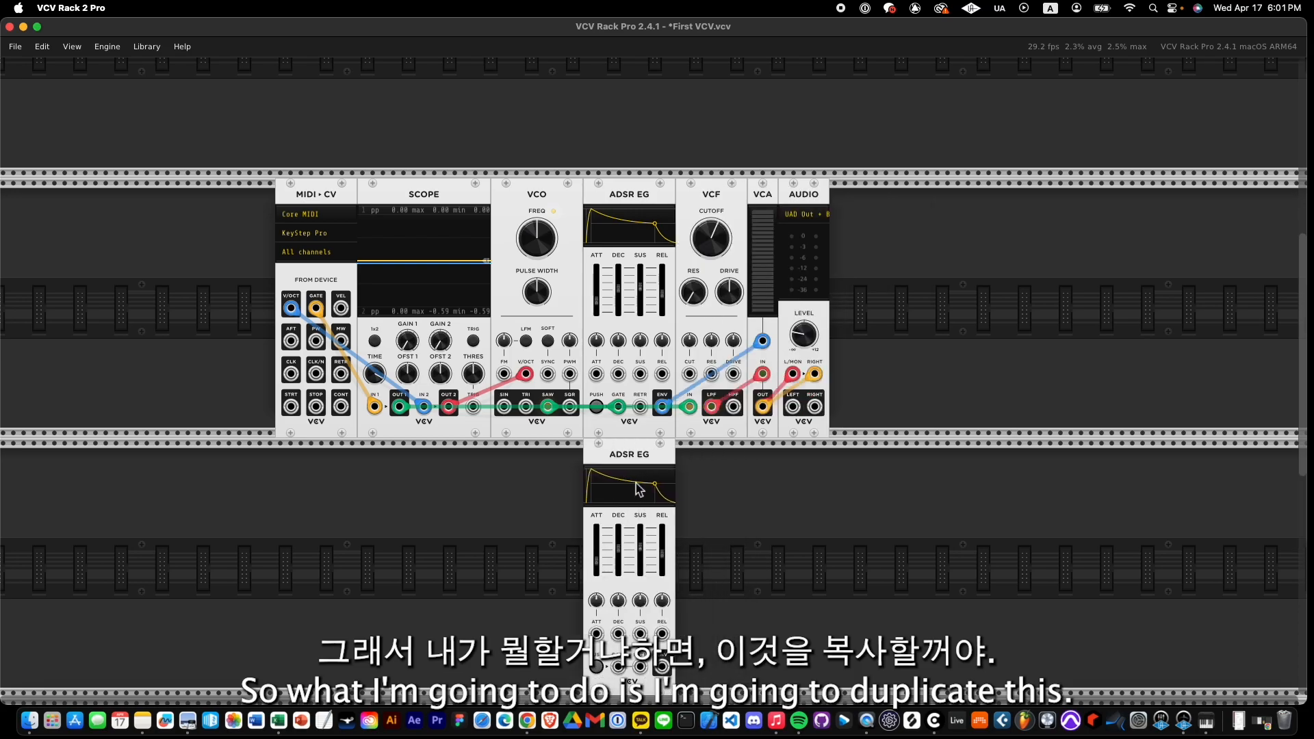
right_click(627, 427)
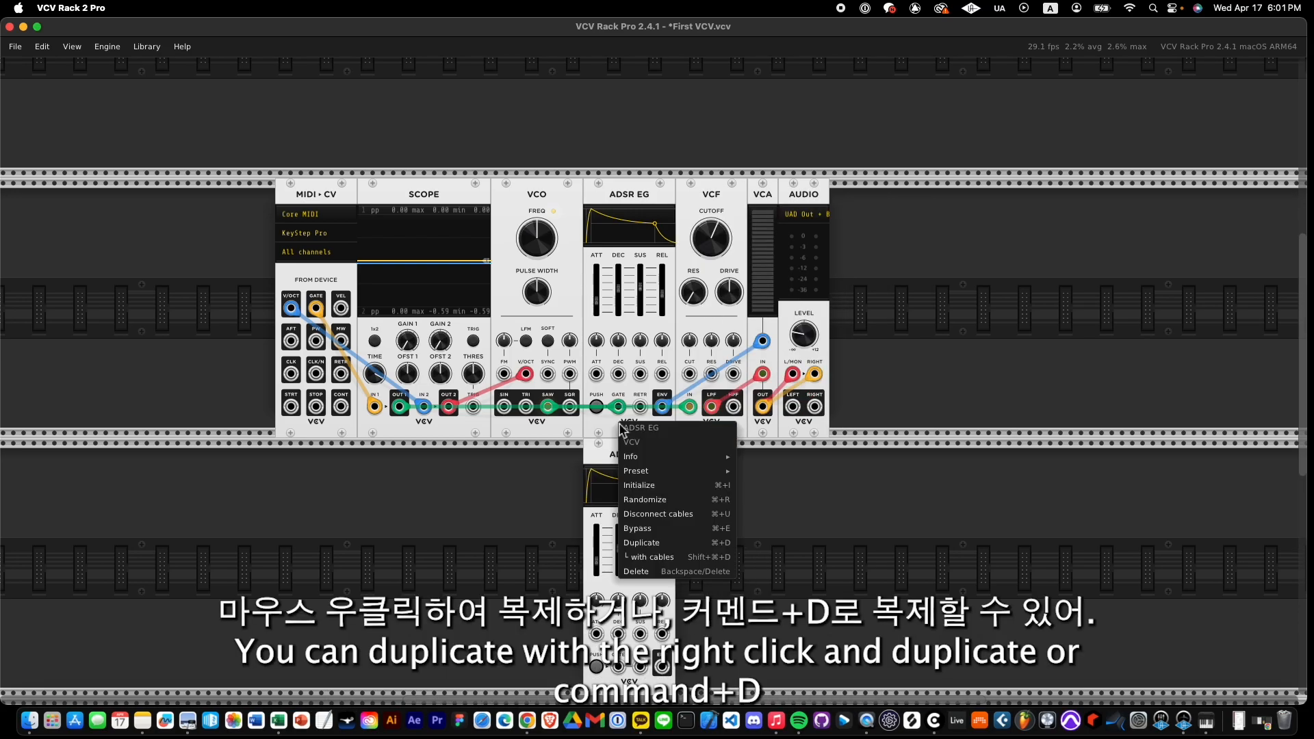
click(568, 524)
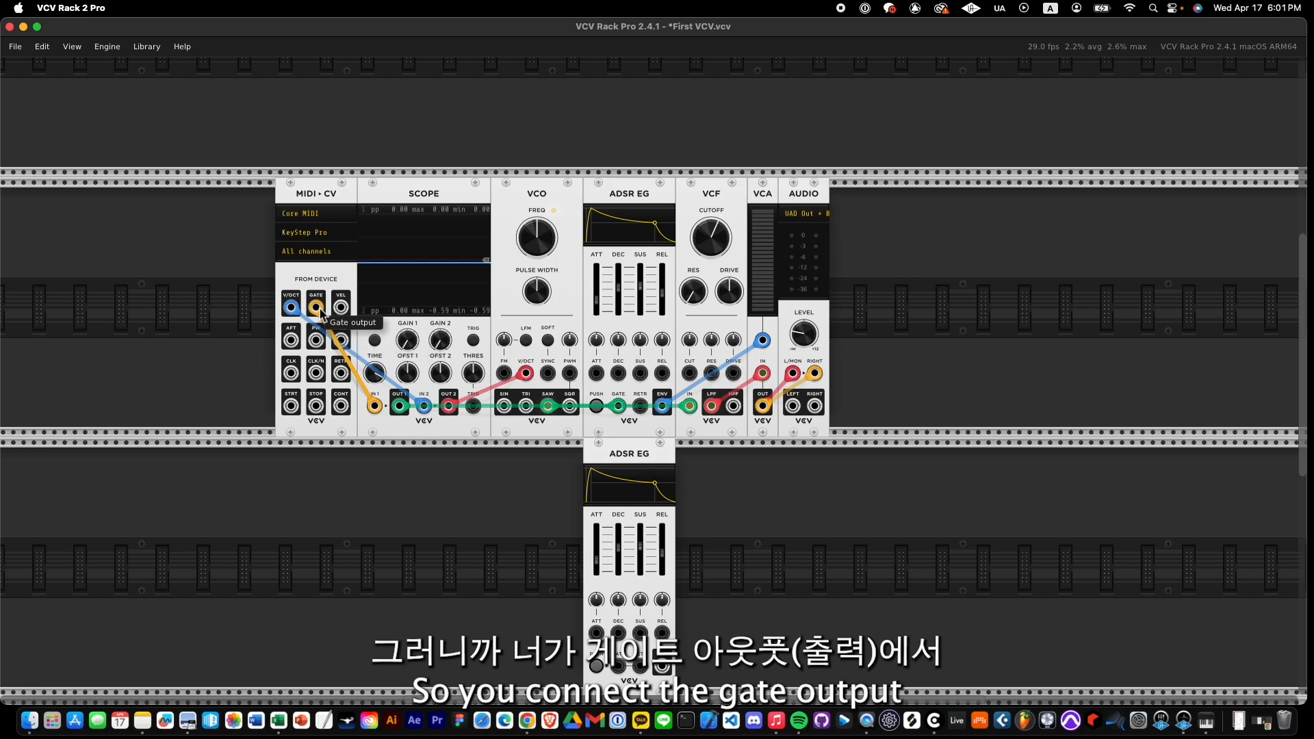
Patch the MIDI-CV gate output to the lower ADSR EG's gate input, and its envelope output to the VCF cutoff input.
drag(317, 309, 619, 666)
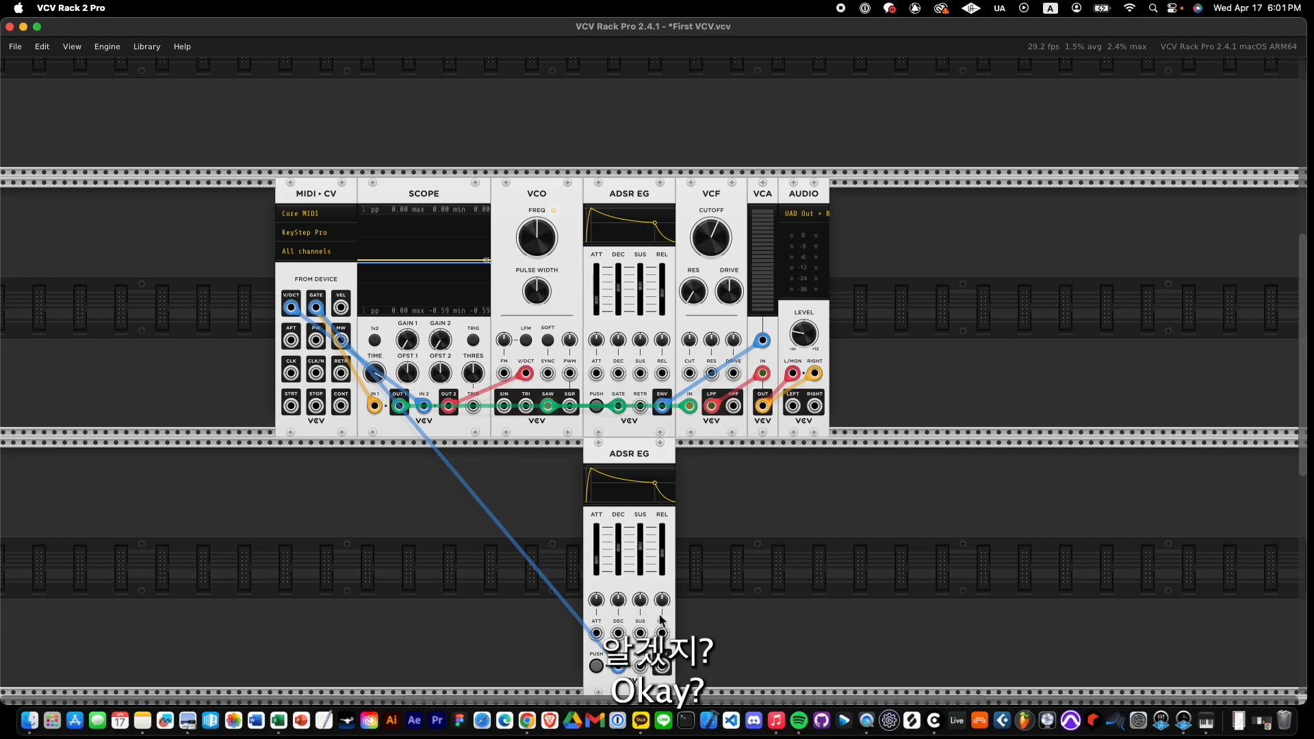
mouse_move(711, 241)
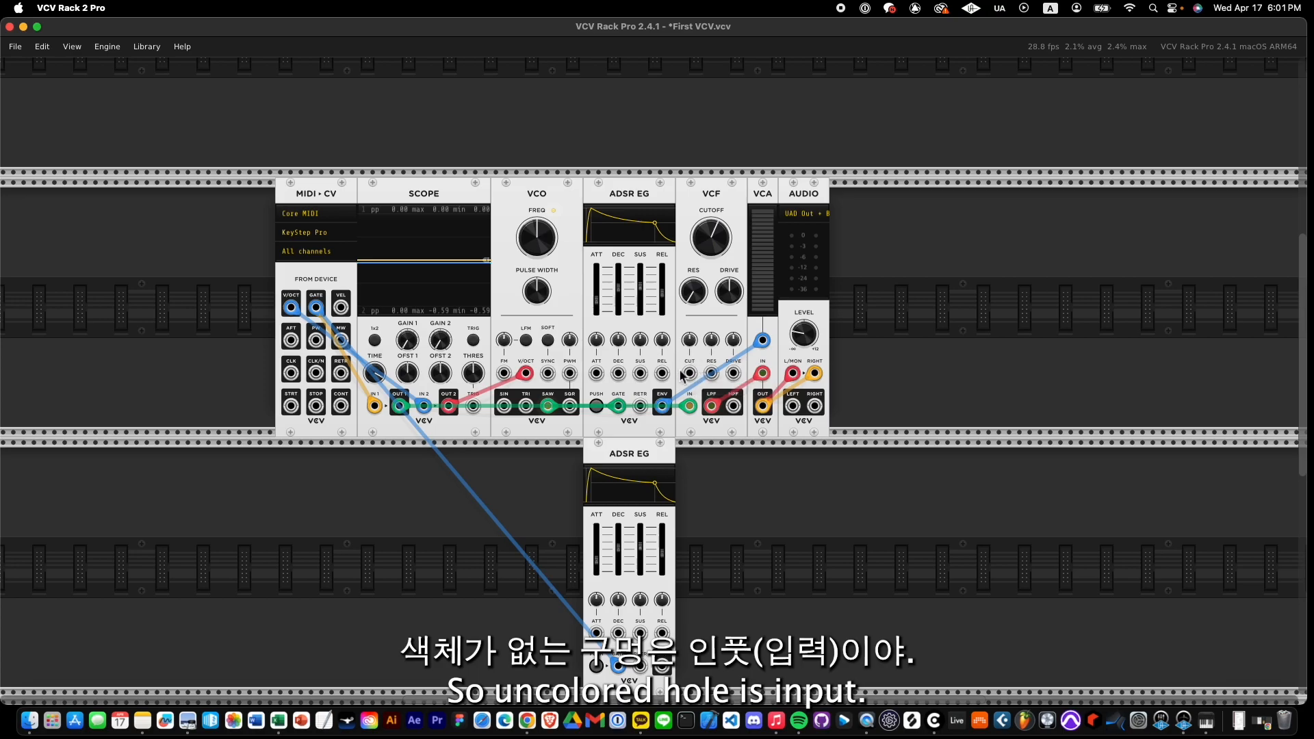
drag(663, 667, 689, 373)
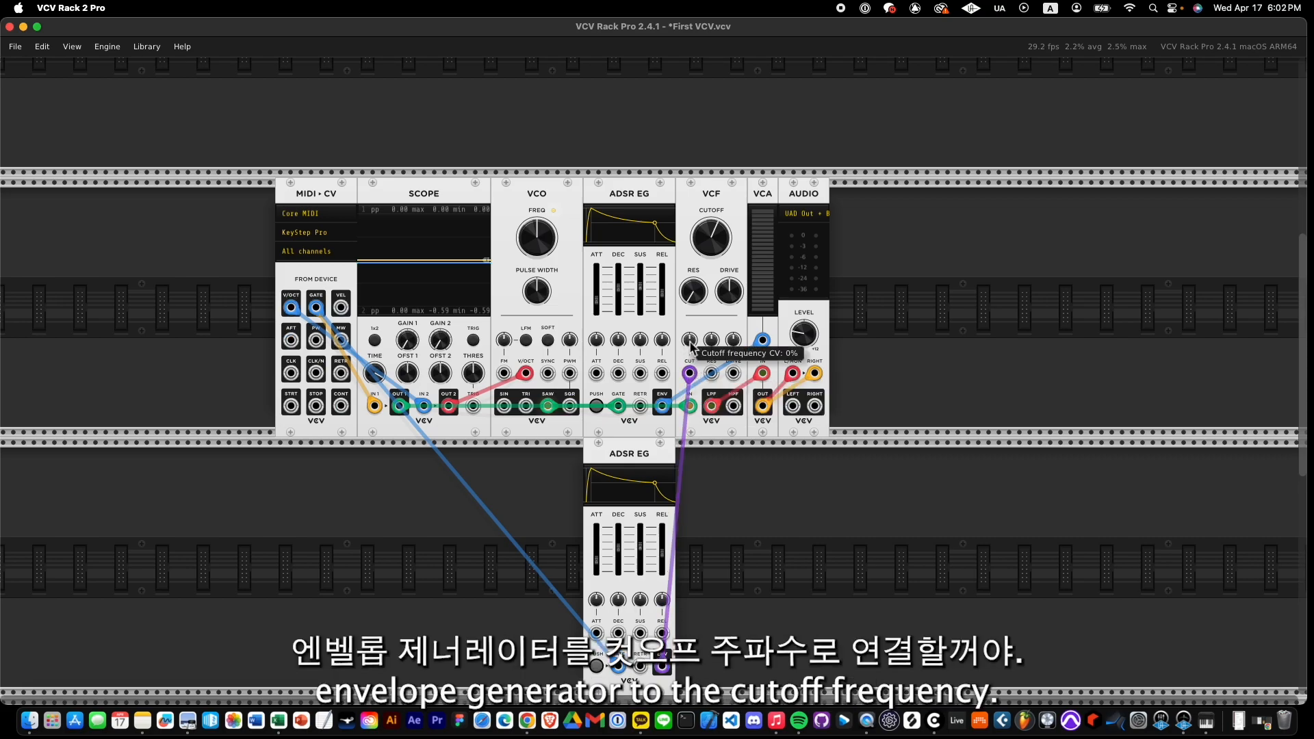
Turn up the VCF's cutoff CV amount and lower its cutoff frequency to 8.556 Hz.
drag(690, 340, 690, 288)
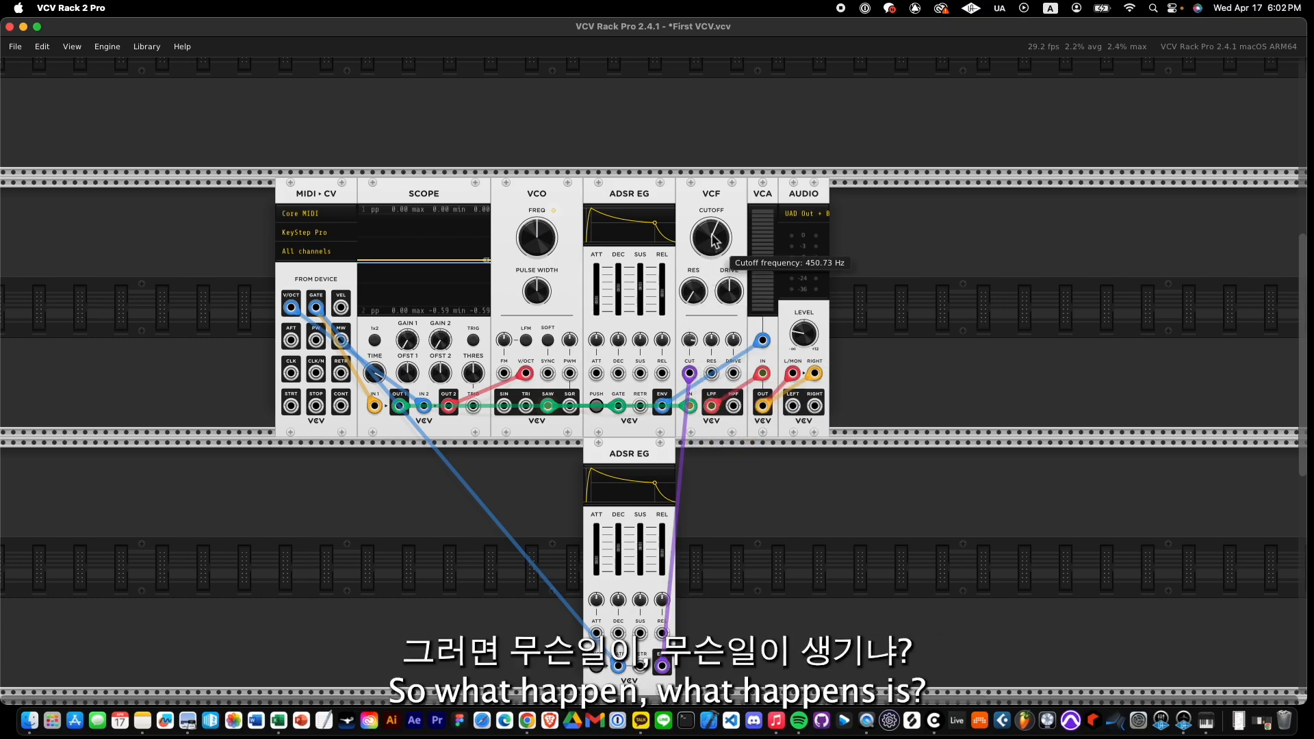
drag(711, 237, 711, 230)
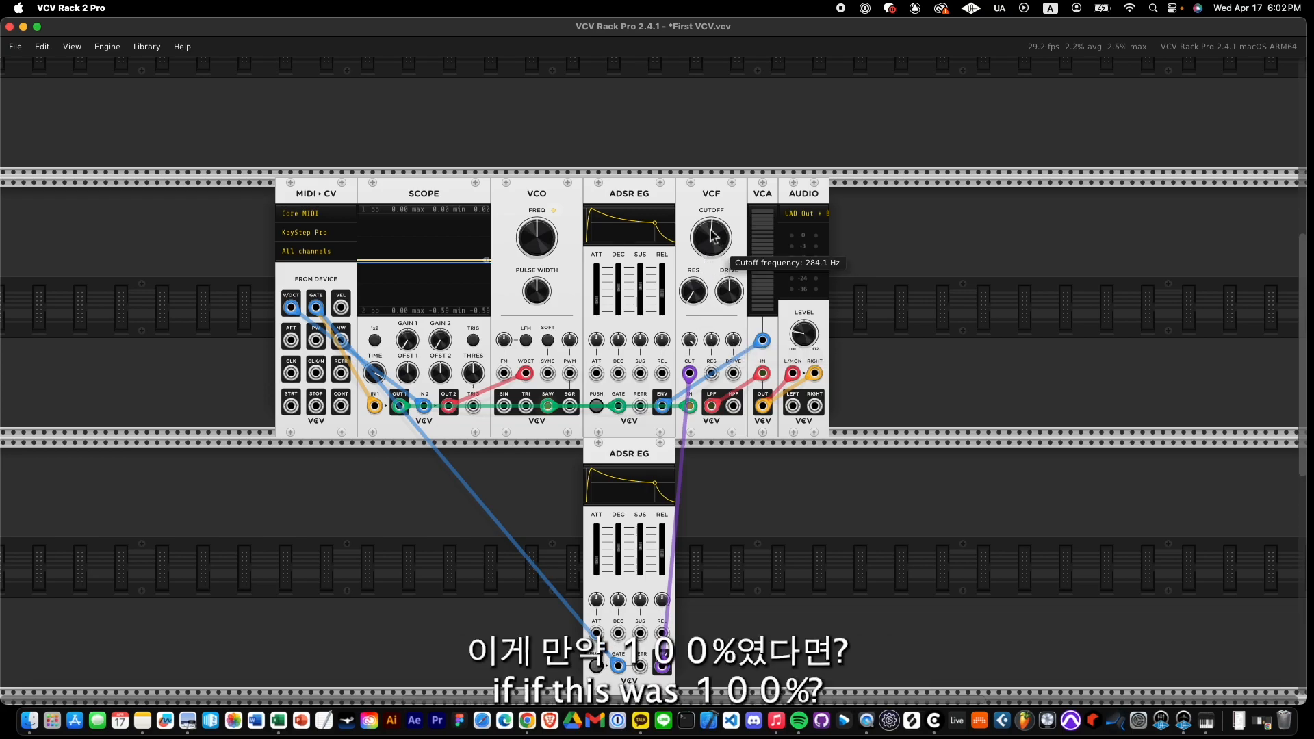
drag(712, 236, 712, 267)
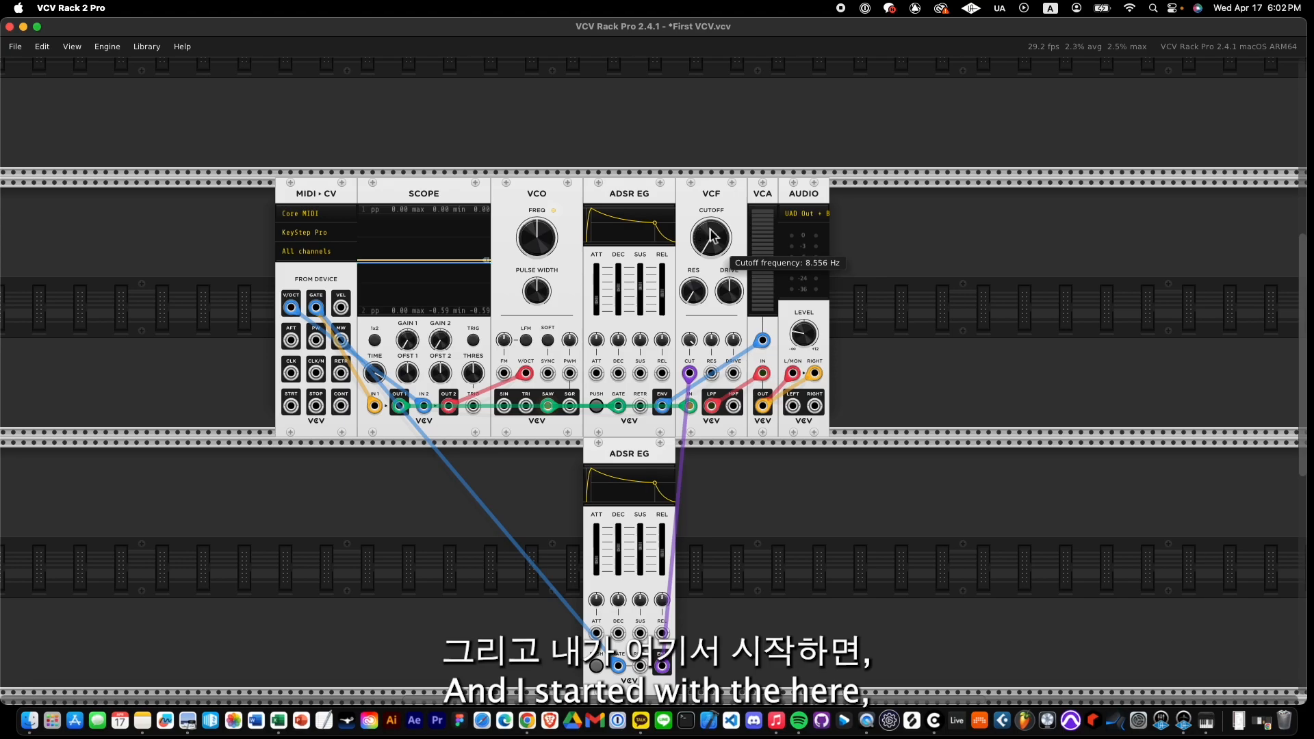
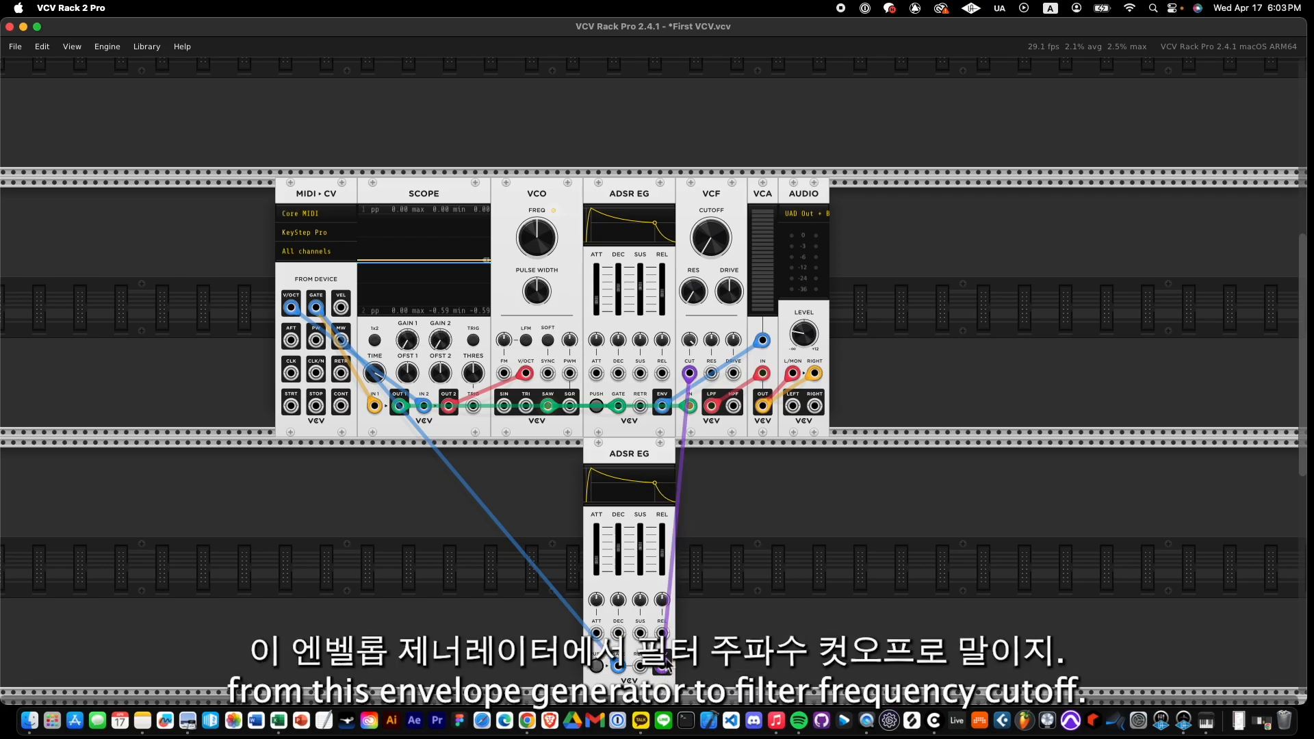
Sweep the VCF cutoff up to 8000 Hz and back down to its minimum, imitating the envelope's stages.
mouse_move(714, 245)
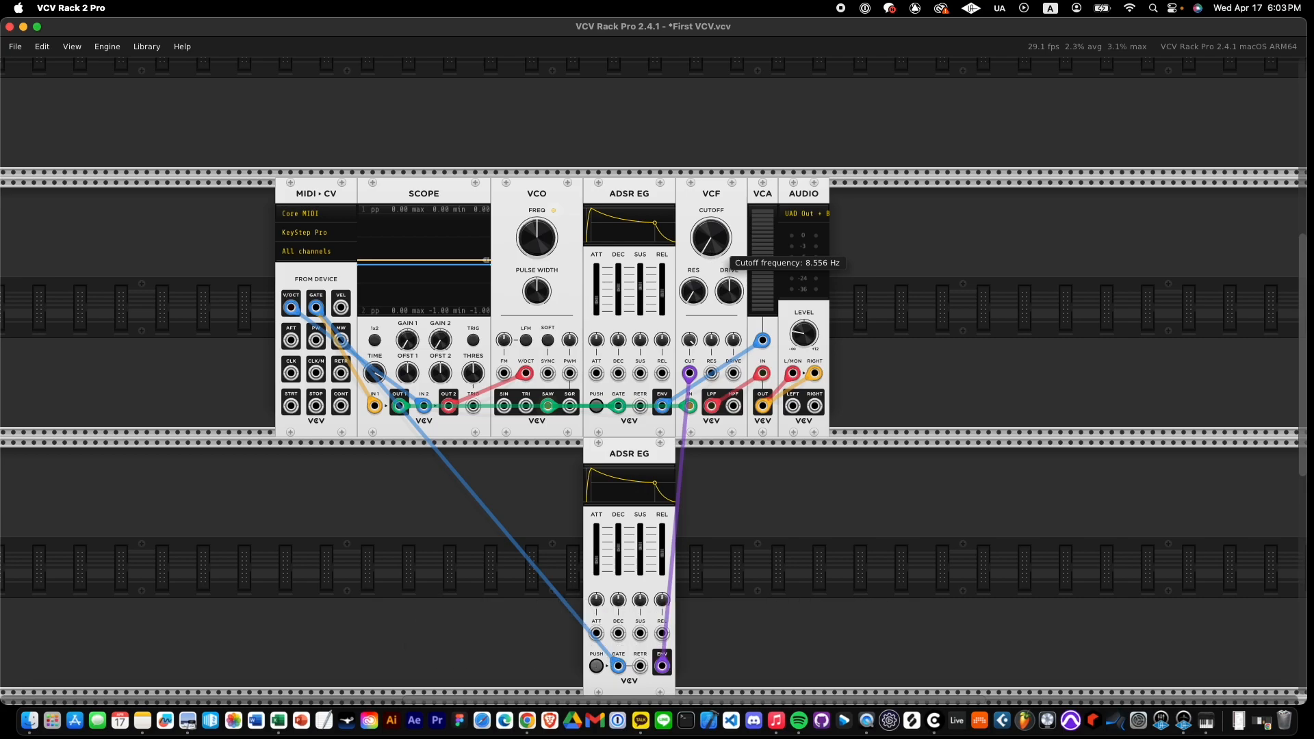
drag(720, 246, 721, 75)
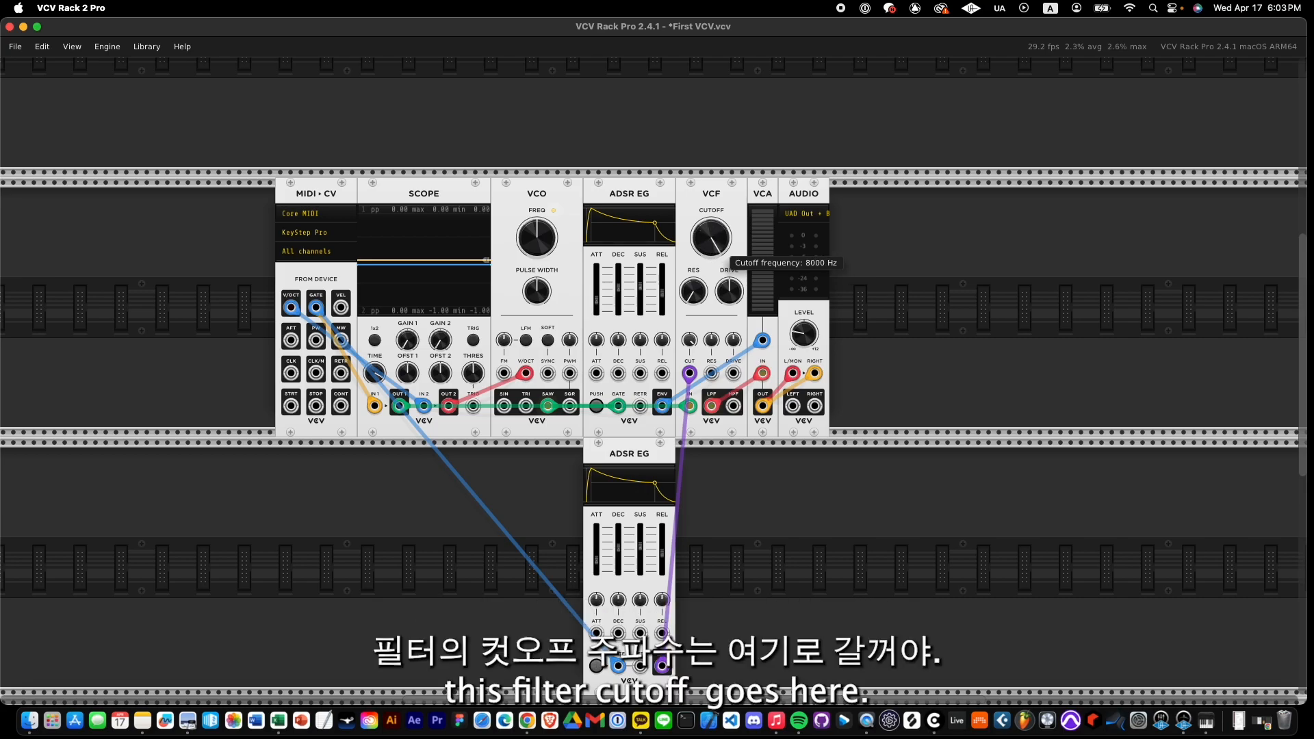
drag(730, 236, 729, 267)
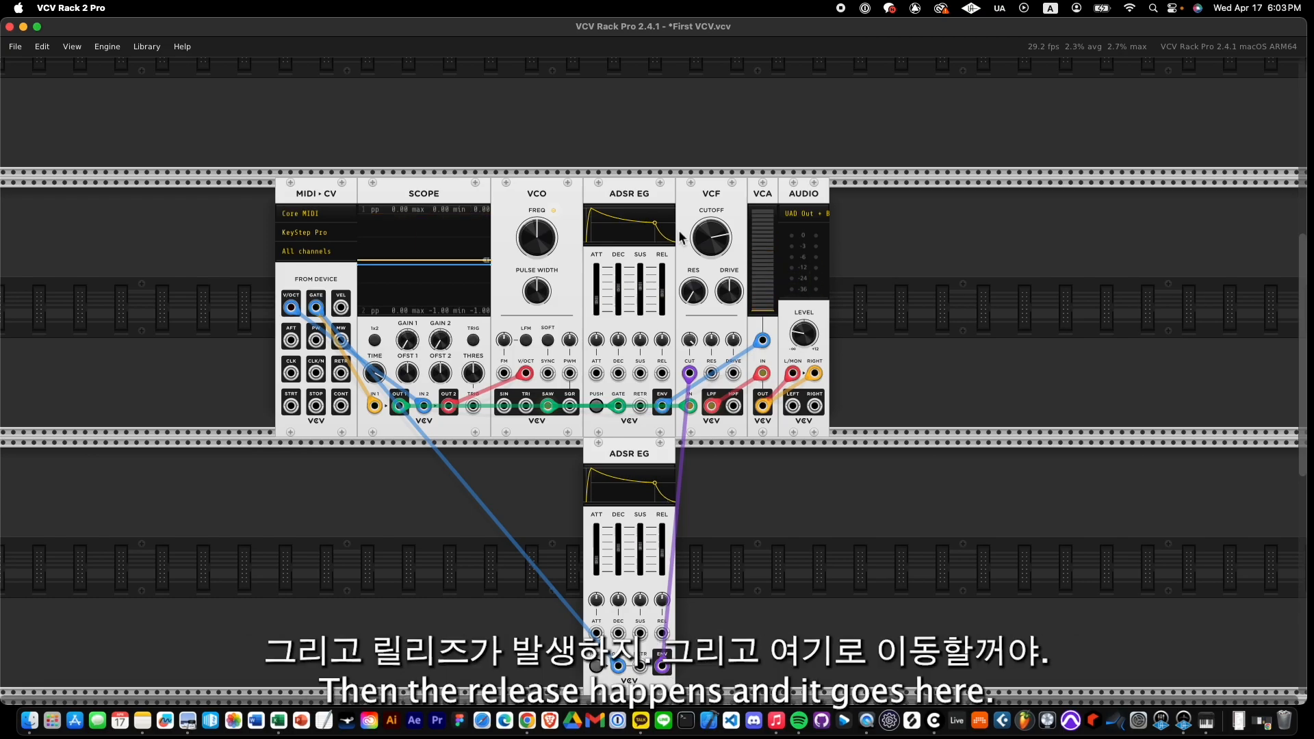
drag(711, 237, 711, 274)
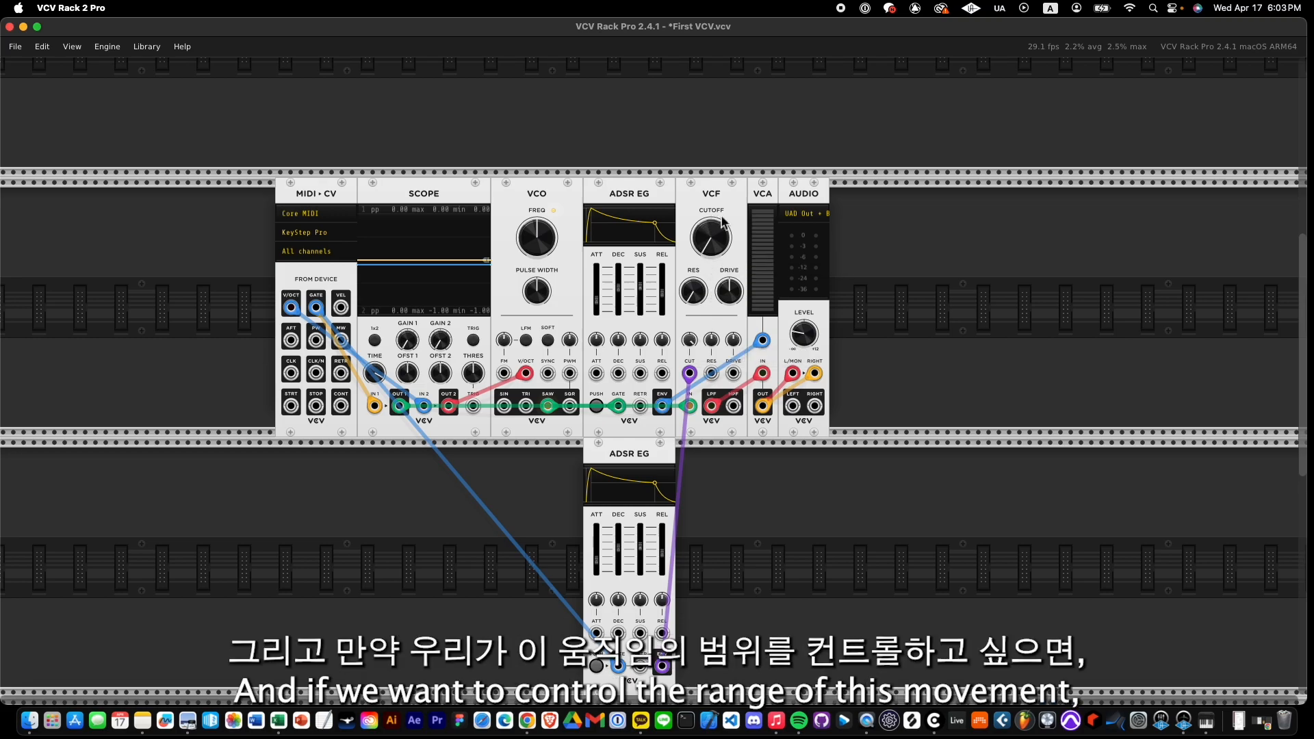
Try a cutoff CV amount of -100% with the VCF cutoff at 8000 Hz, and return both knobs to their former settings.
drag(690, 340, 694, 411)
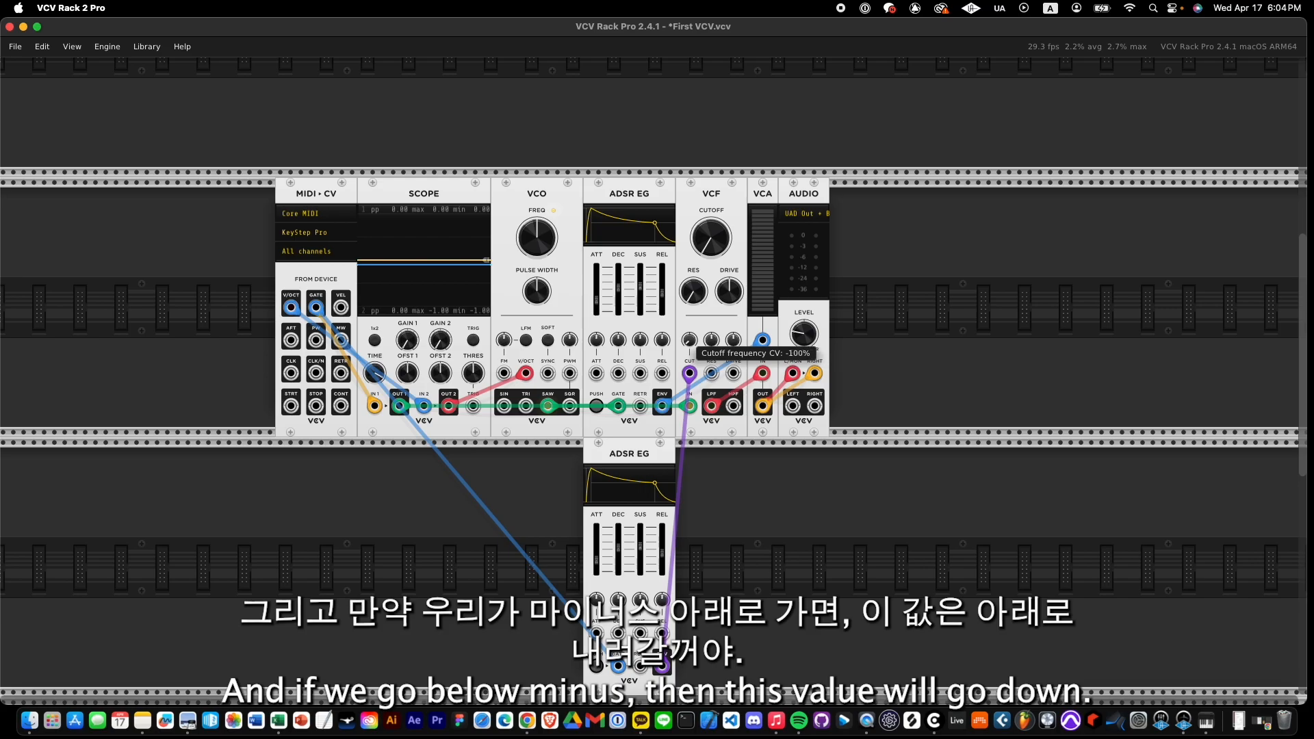
drag(707, 236, 707, 137)
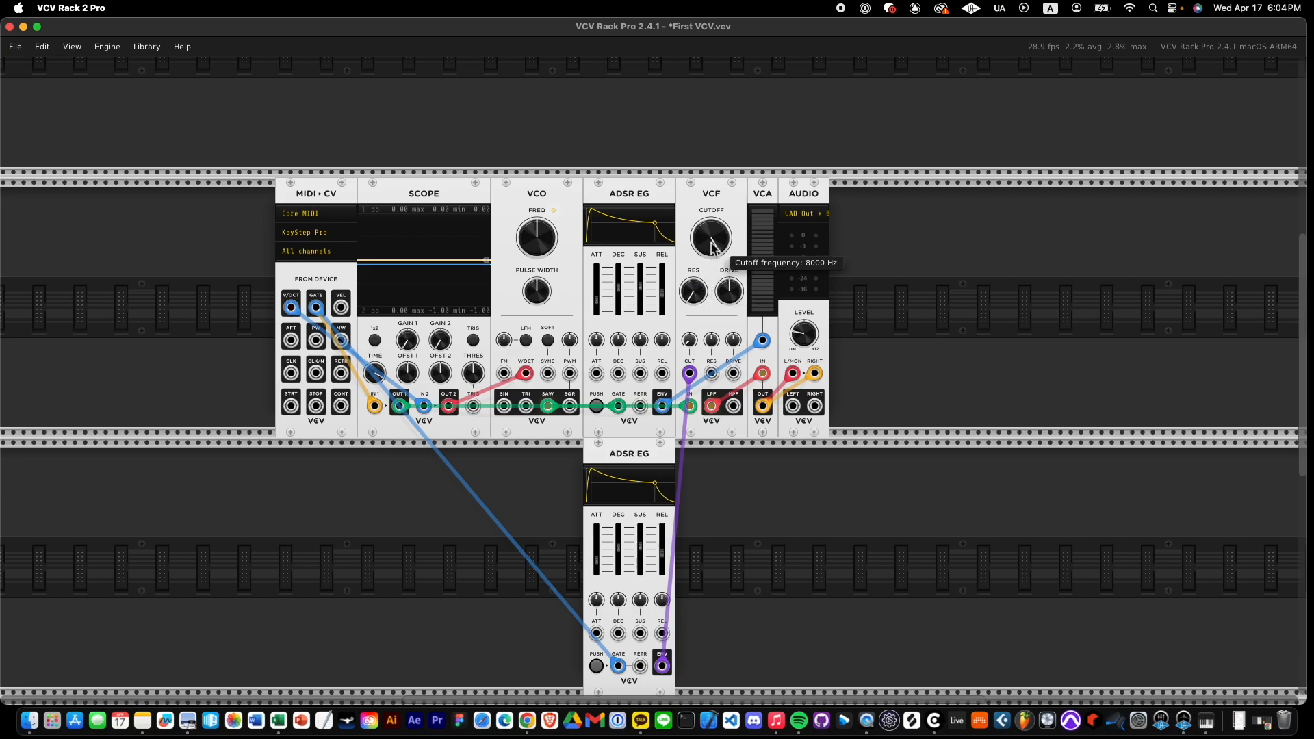
mouse_move(690, 340)
mouse_down()
mouse_move(690, 354)
mouse_move(690, 340)
mouse_up()
drag(724, 233, 718, 340)
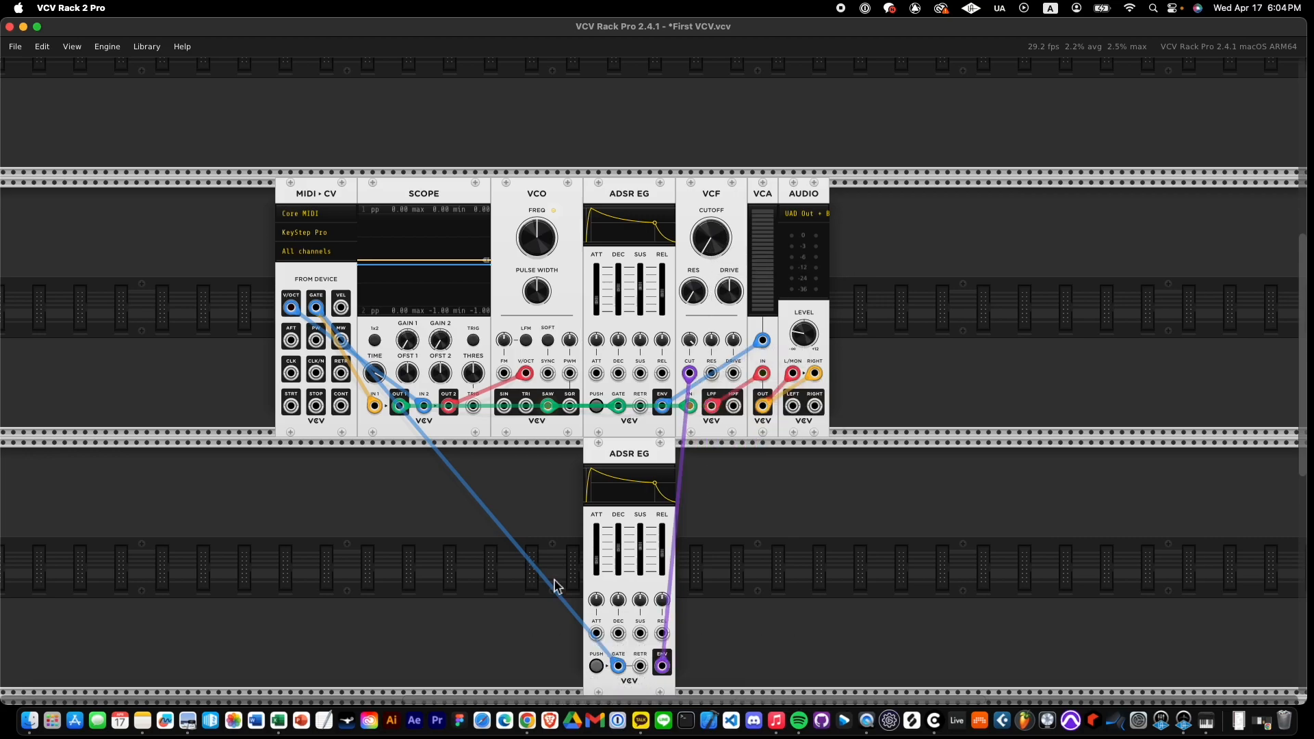
Set the lower ADSR EG's attack to 1 ms, adjust its decay and sustain, and lengthen its release.
drag(597, 561, 662, 560)
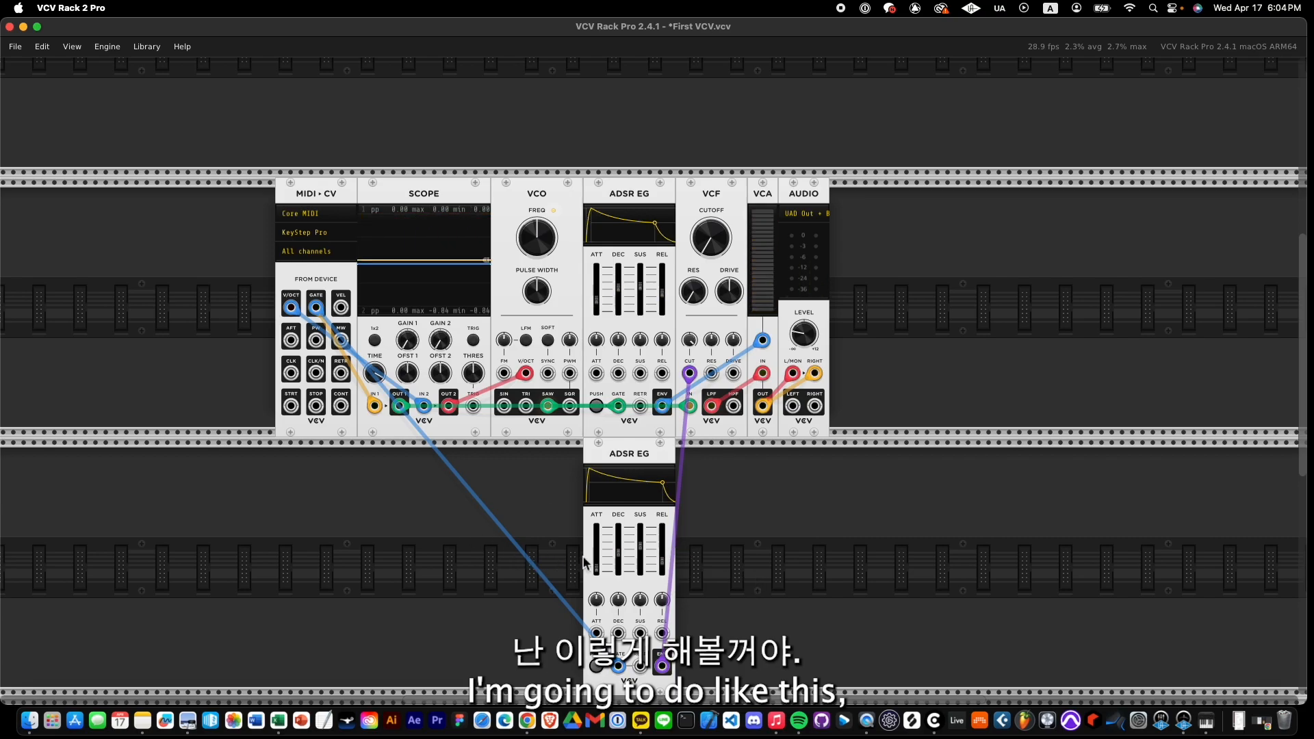
mouse_move(624, 553)
mouse_down()
mouse_move(596, 572)
mouse_move(640, 547)
mouse_up()
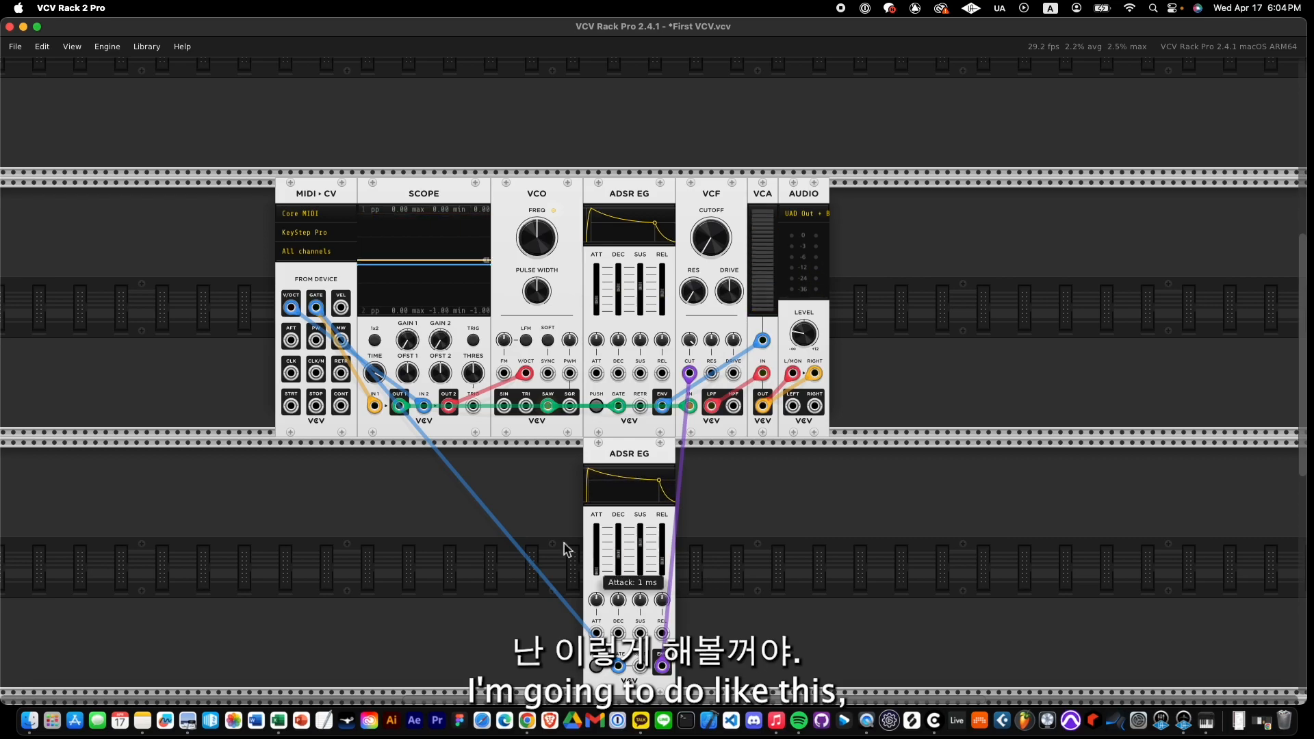
drag(662, 557, 671, 585)
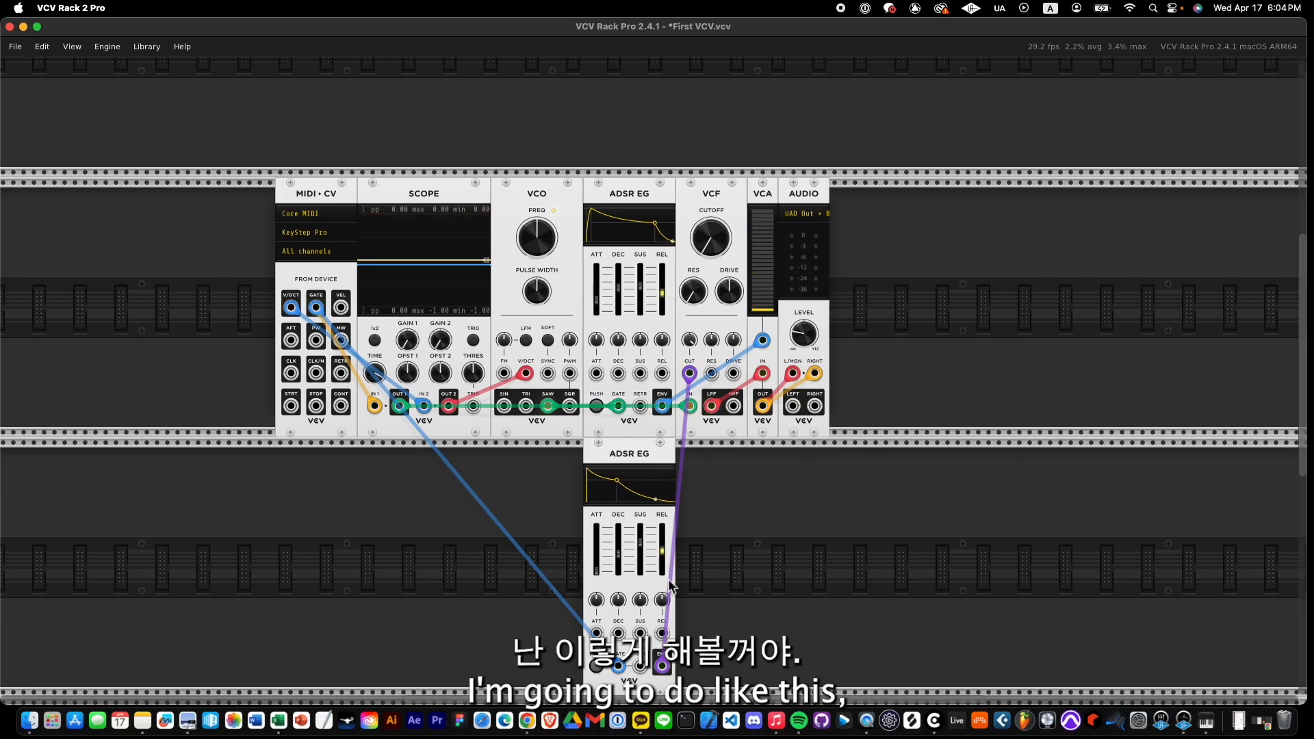
drag(671, 566, 662, 567)
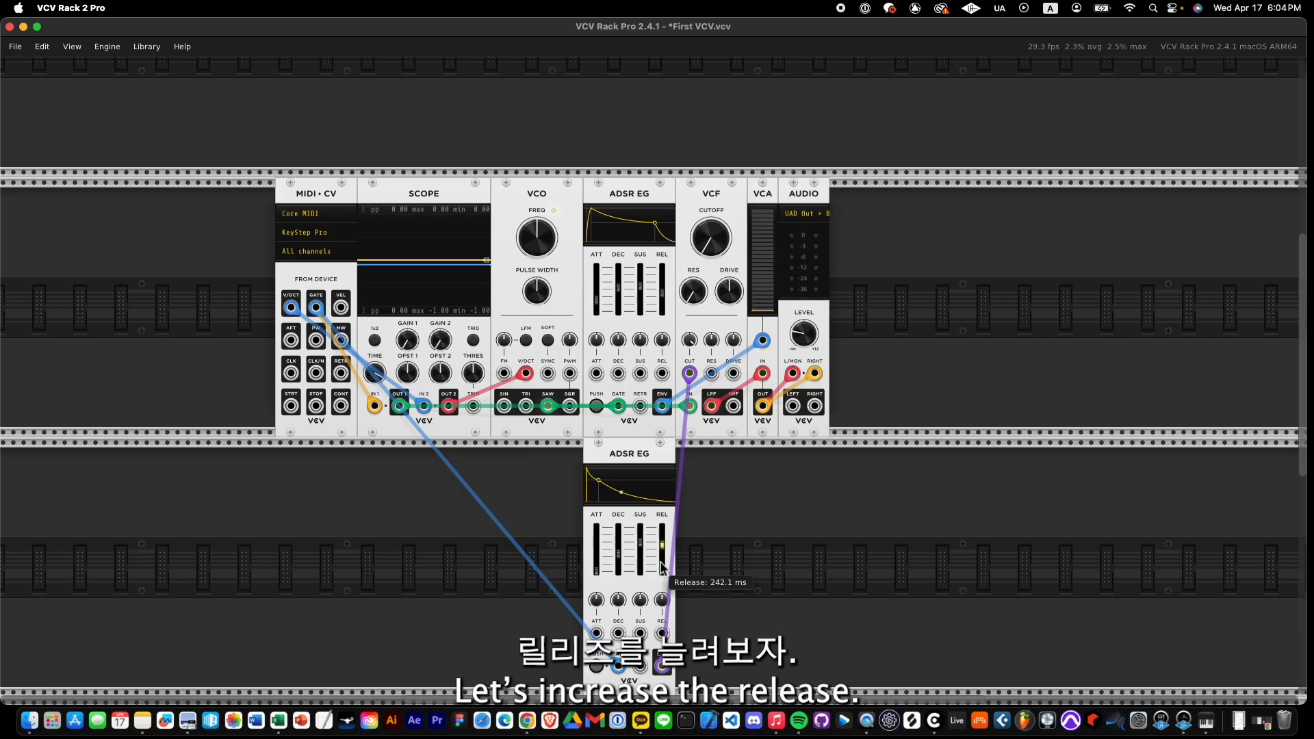
Reshape the lower ADSR EG's envelope with full sustain and minimum decay, reducing its long release and lengthening its attack.
mouse_move(704, 252)
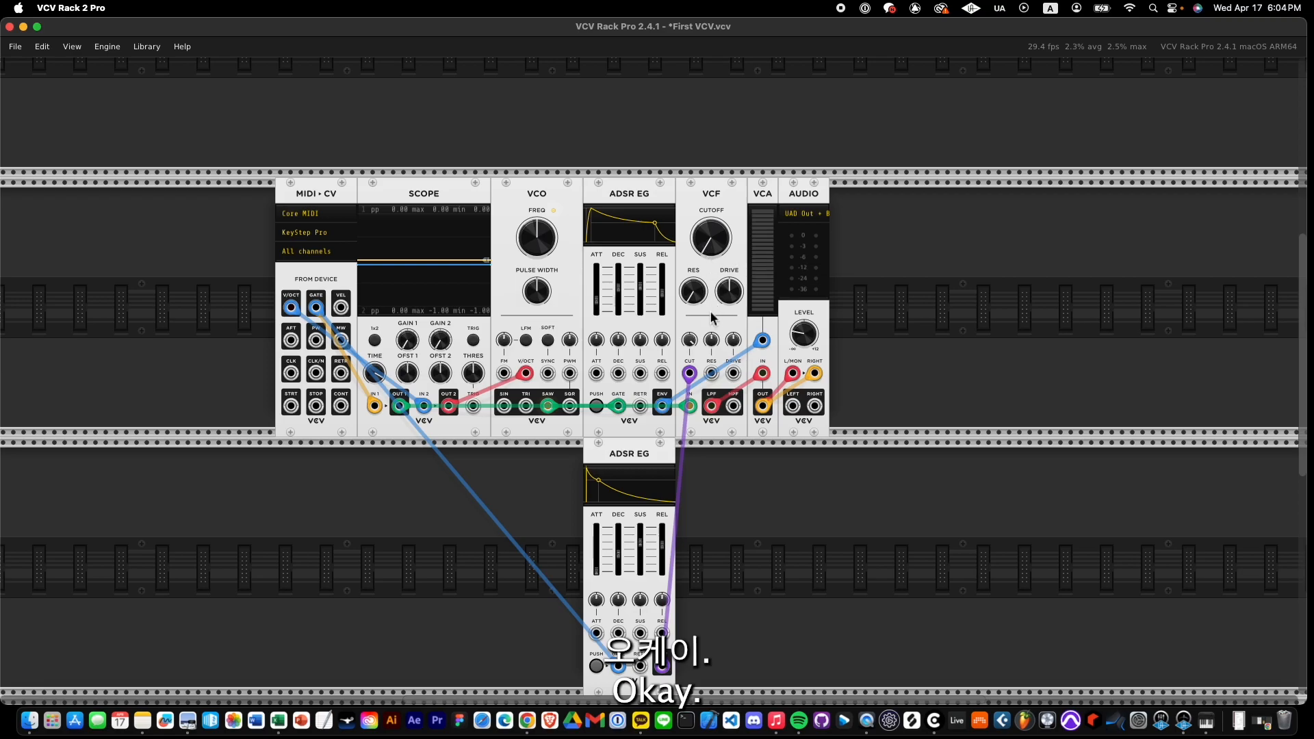
mouse_move(691, 342)
mouse_move(660, 554)
drag(641, 545, 618, 569)
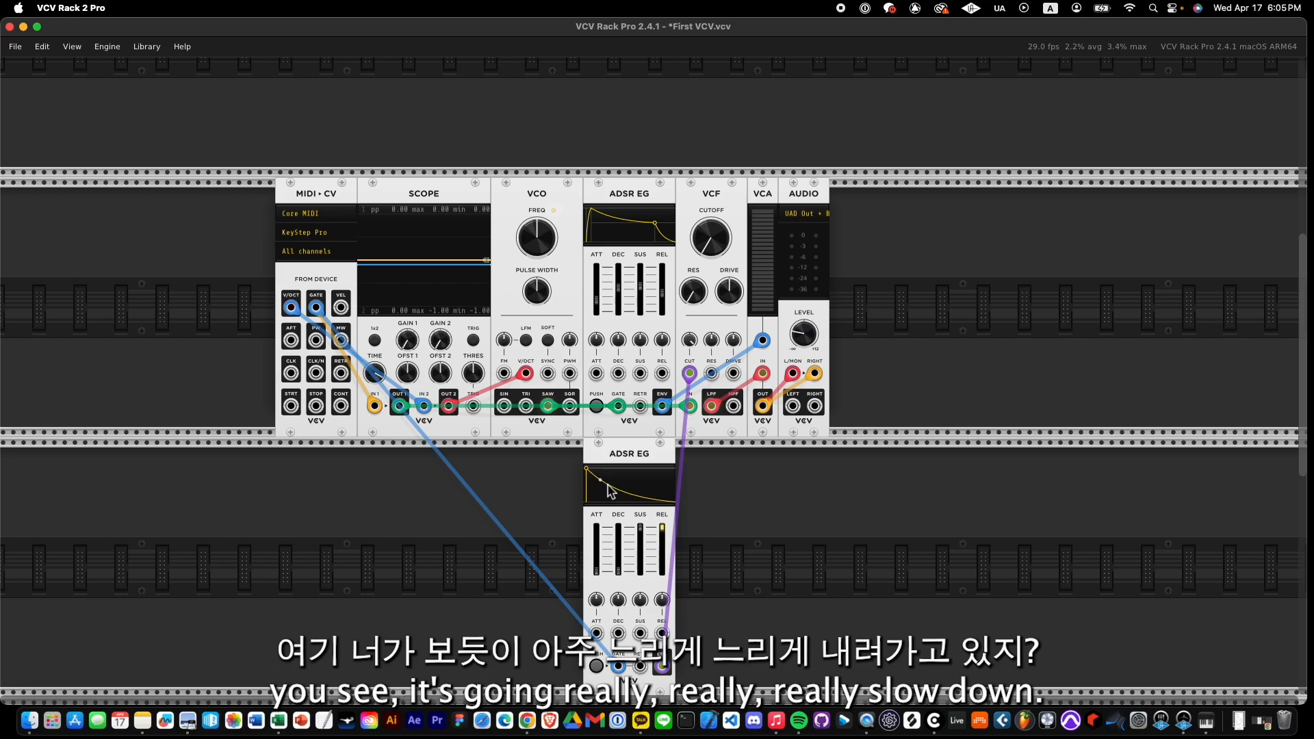
mouse_move(664, 536)
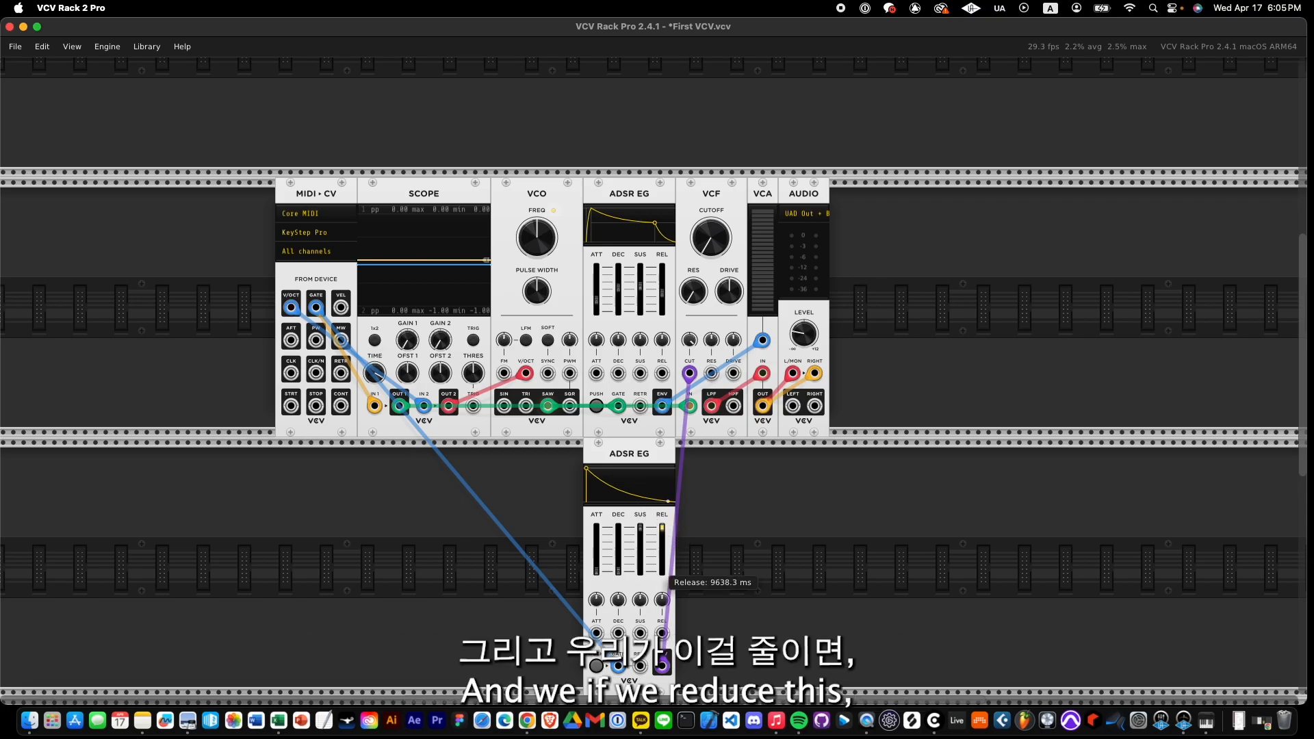
drag(663, 533, 597, 555)
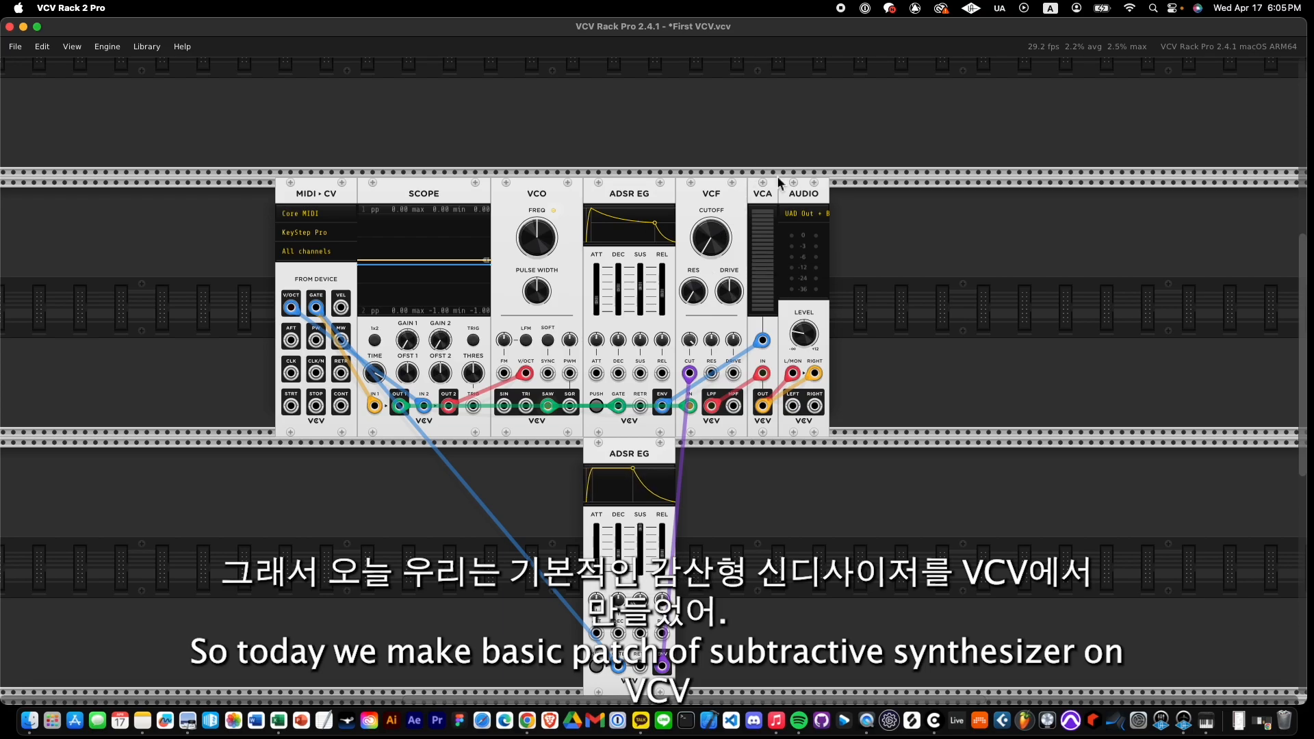